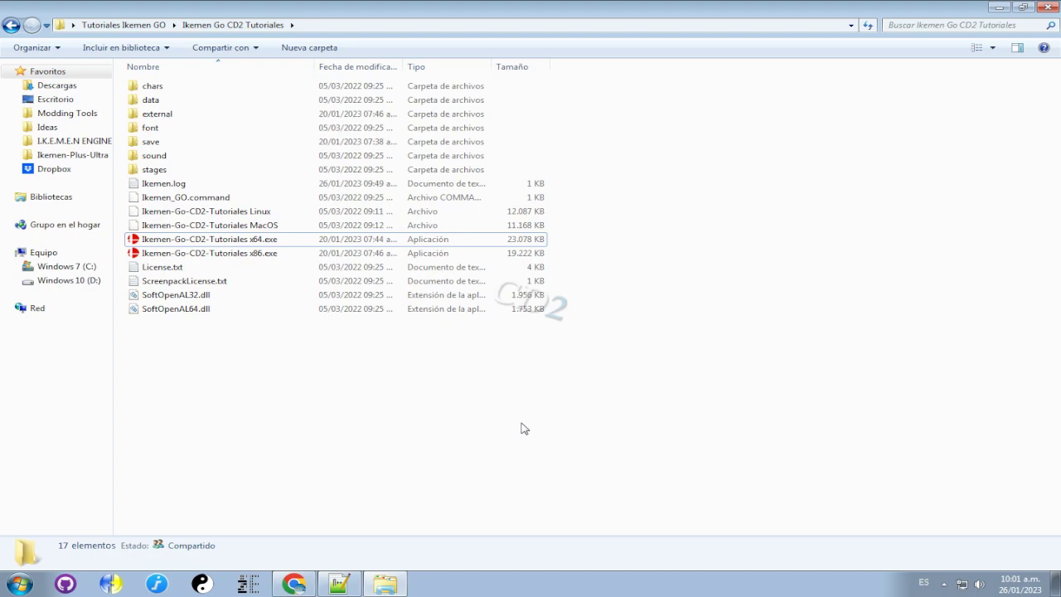
Launch Ikemen-Go-CD2-Tutoriales x64.exe and set the video resolution to 1280x720 (16:9 HD)
double_click(265, 239)
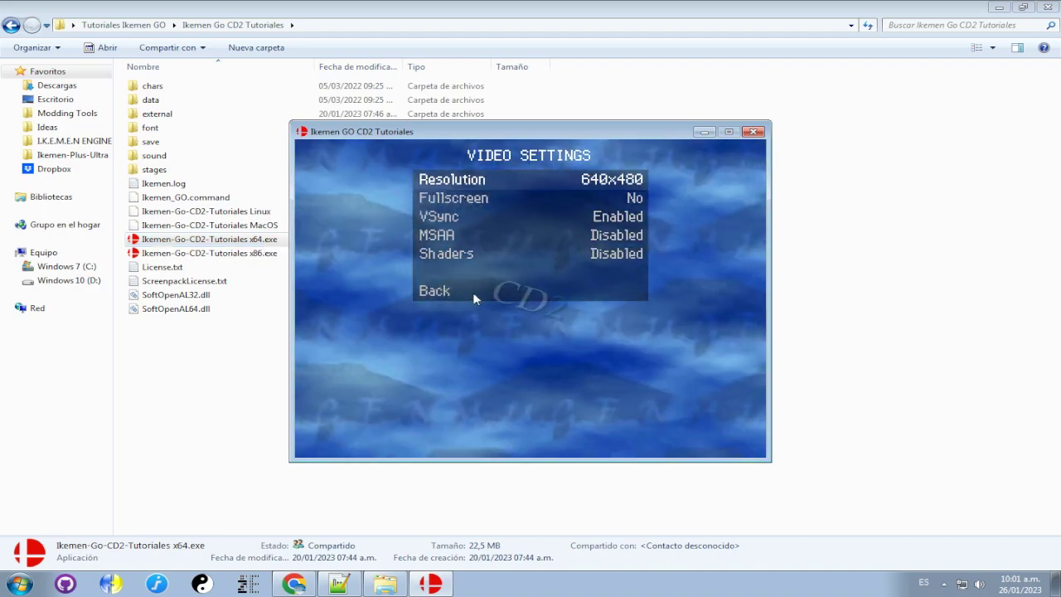
key("Return")
key("Down")
key("Down")
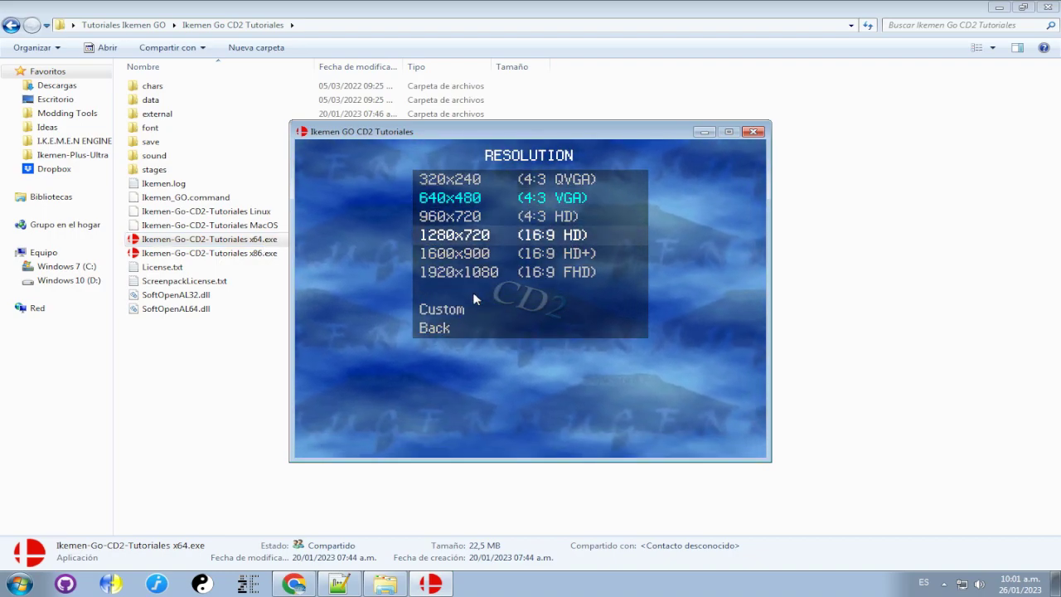
key("Return")
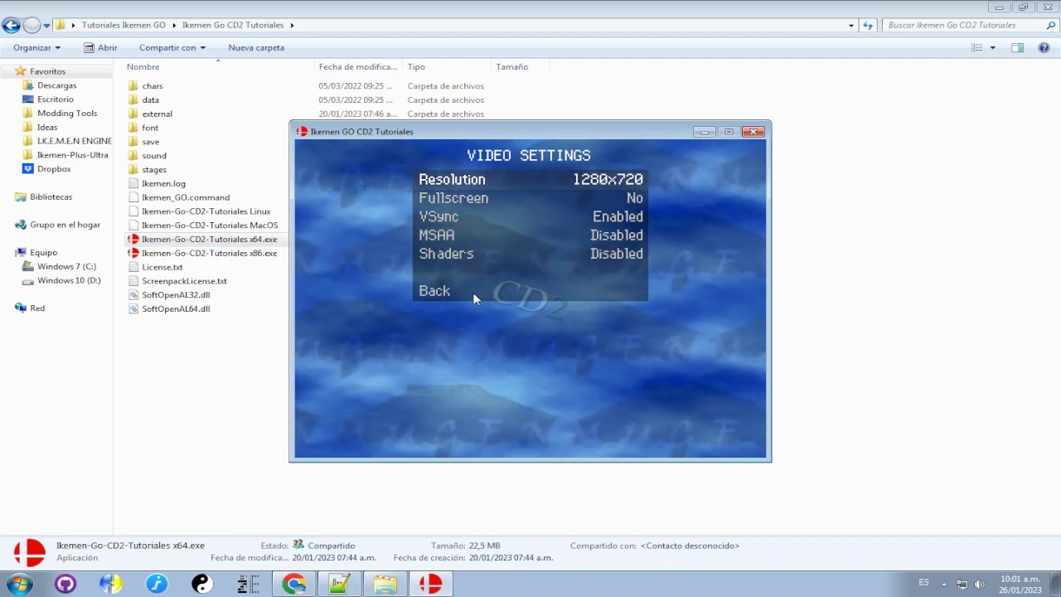
Leave the video settings, save the changed options and restart the game
key("Up")
key("Return")
key("Up")
key("Up")
key("Up")
key("Return")
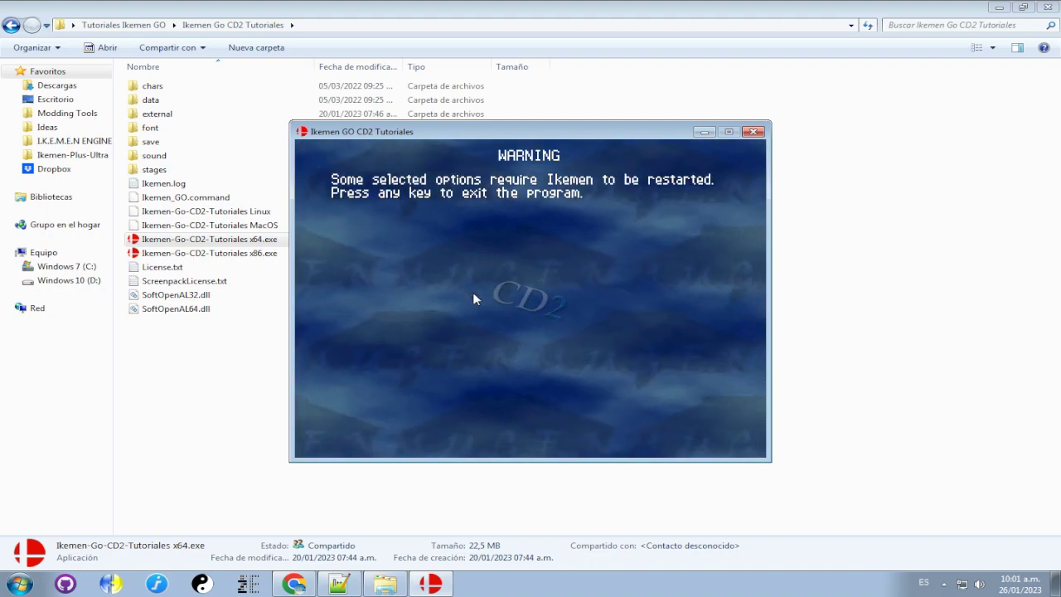
key("Return")
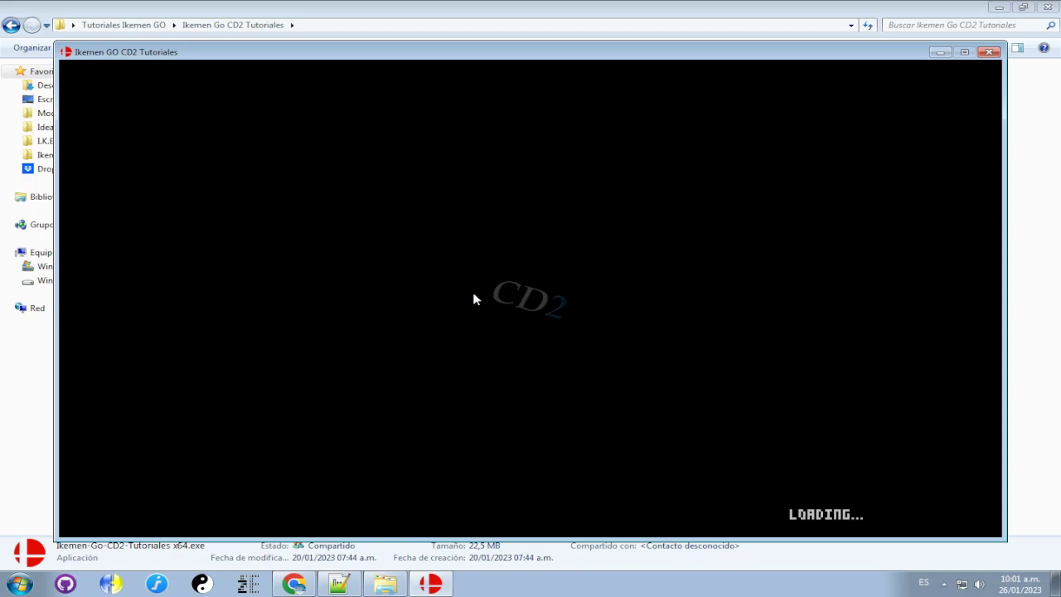
Enter Practice mode, look through the character select slots including Random, and return to the main menu
key("Down")
key("Down")
key("Down")
key("Return")
key("Return")
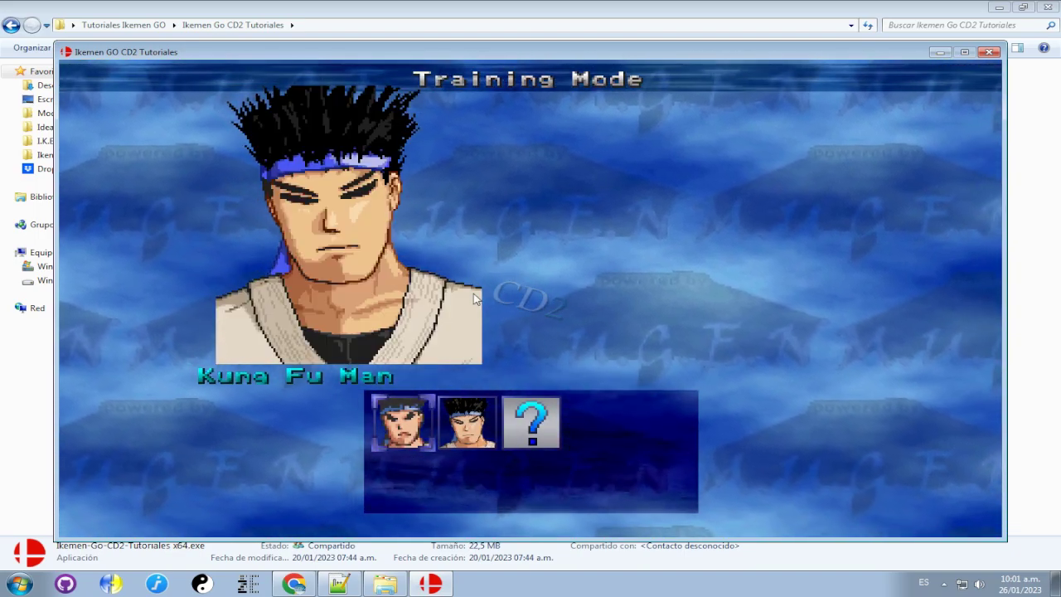
key("Right")
key("Right")
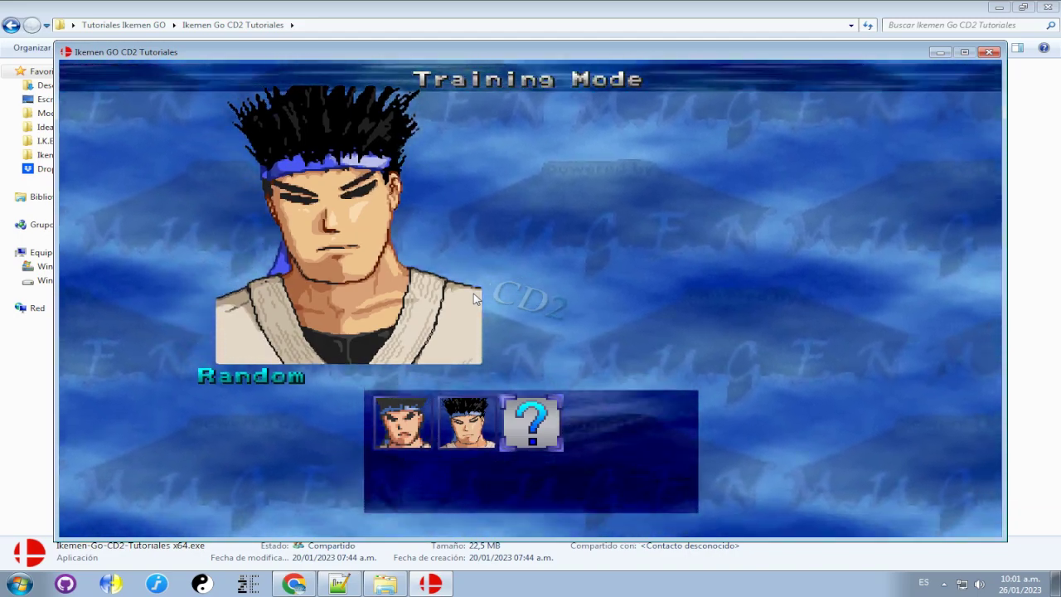
key("Left")
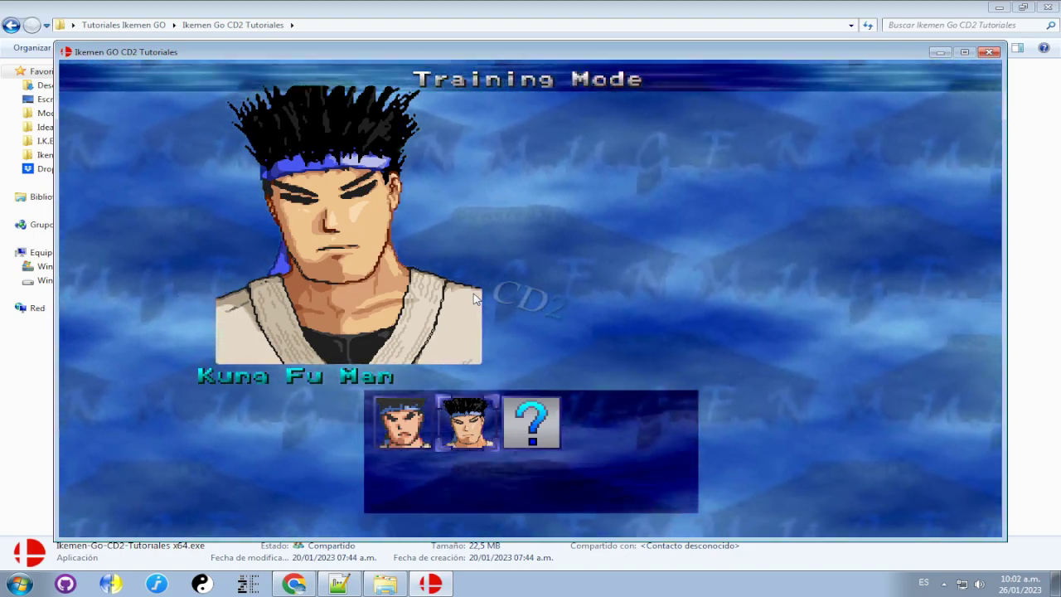
key("Escape")
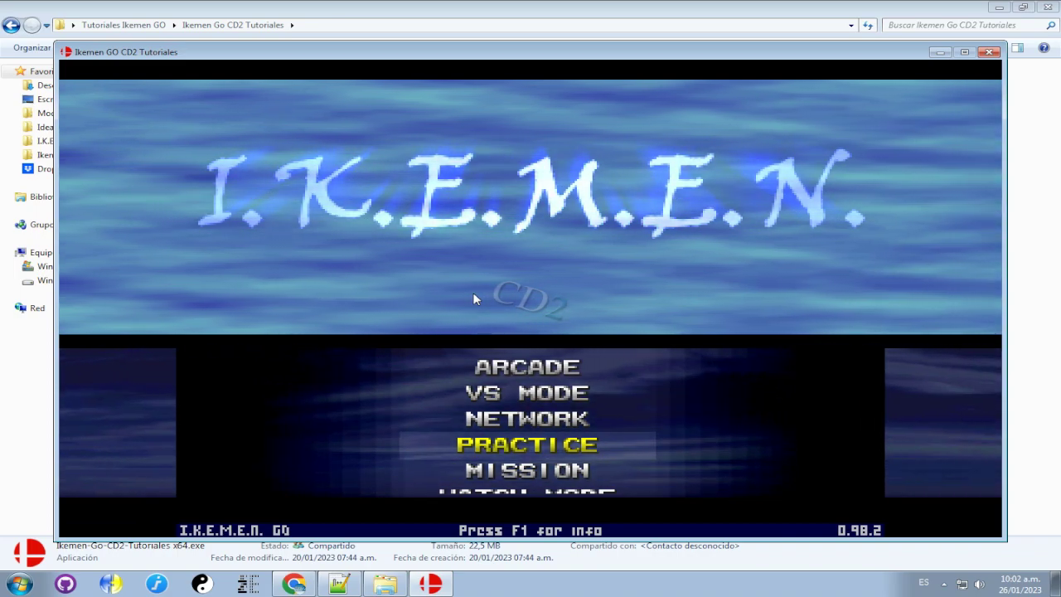
Exit the game from its main menu
key("Up")
key("Up")
key("Up")
key("Up")
key("Return")
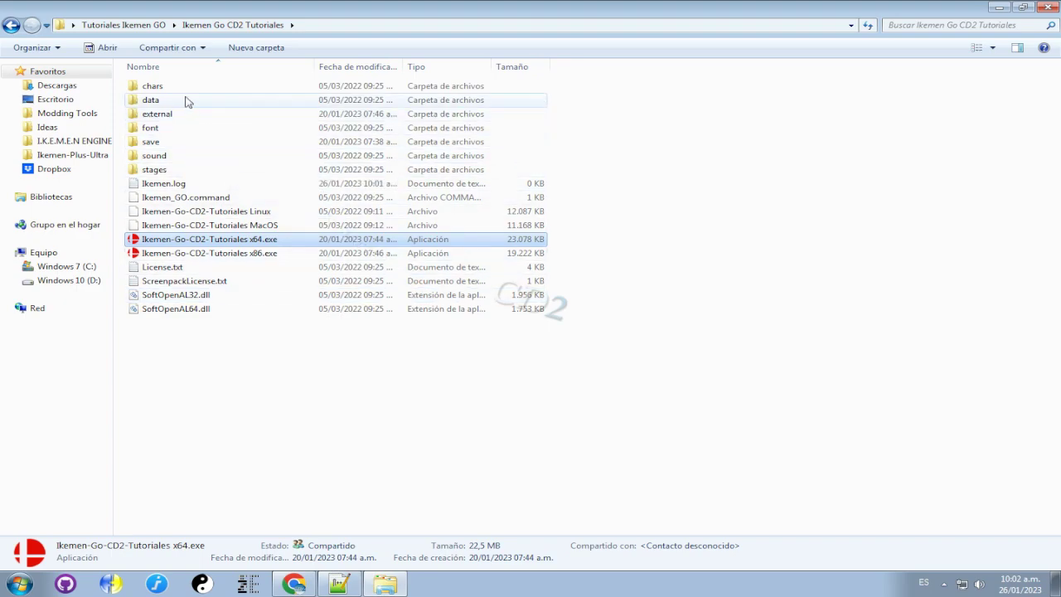
Open the content folder inside Tutoriales Ikemen GO
left_click(141, 24)
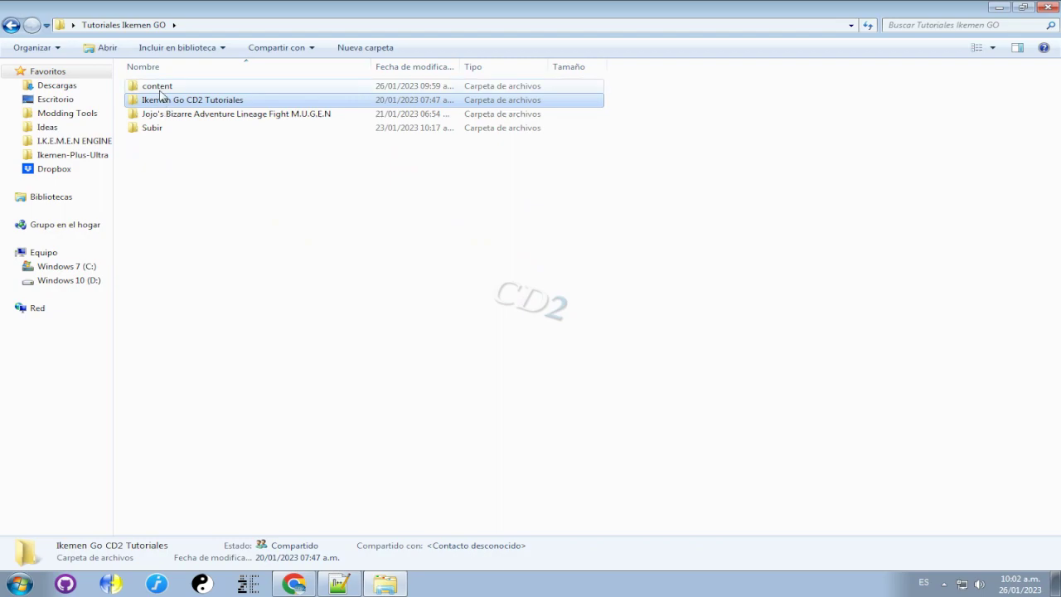
left_click(166, 114)
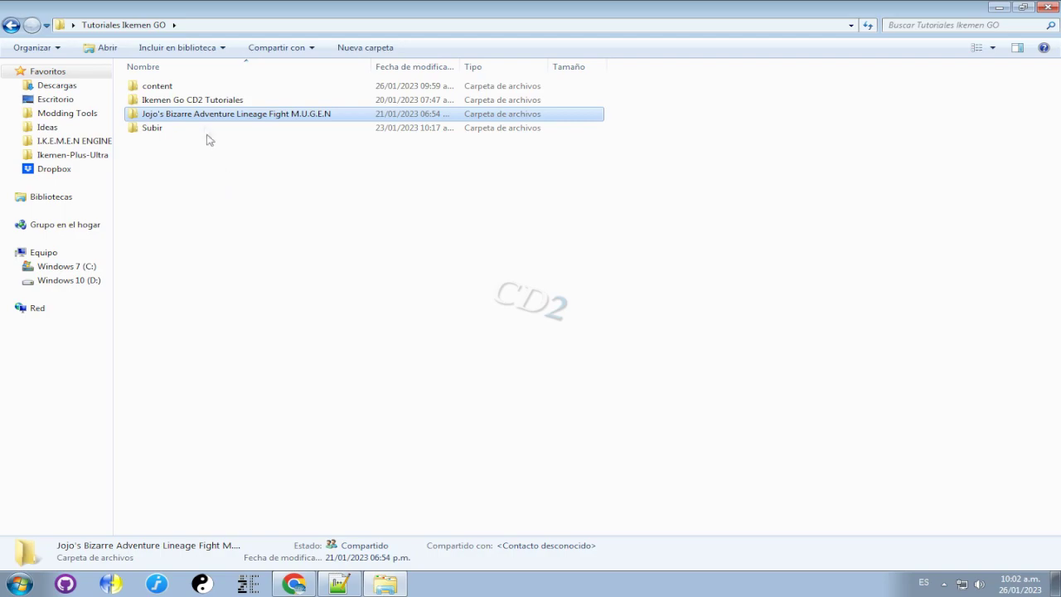
left_click(197, 103)
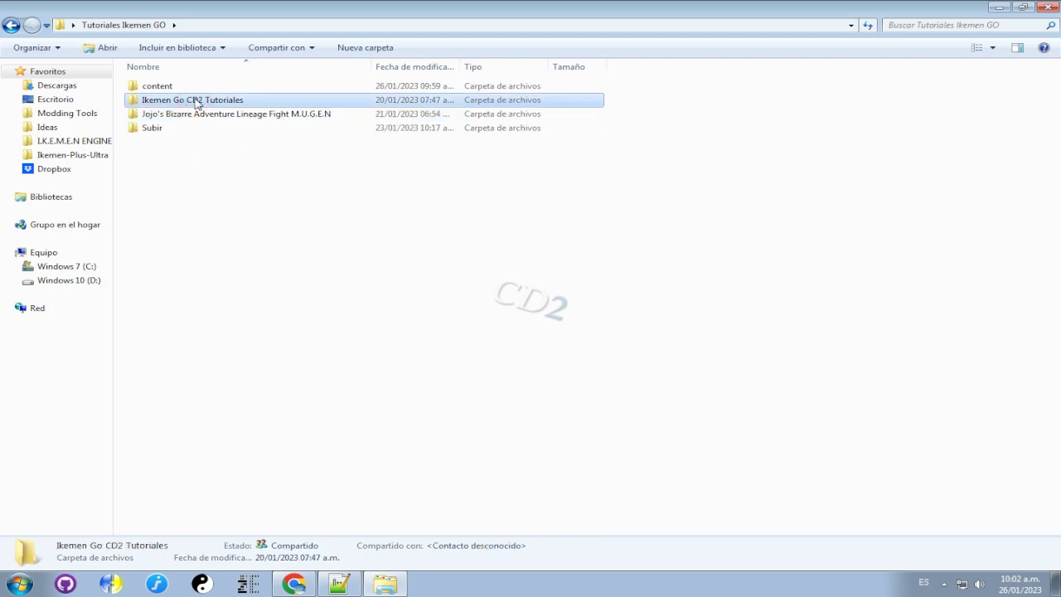
key("Up")
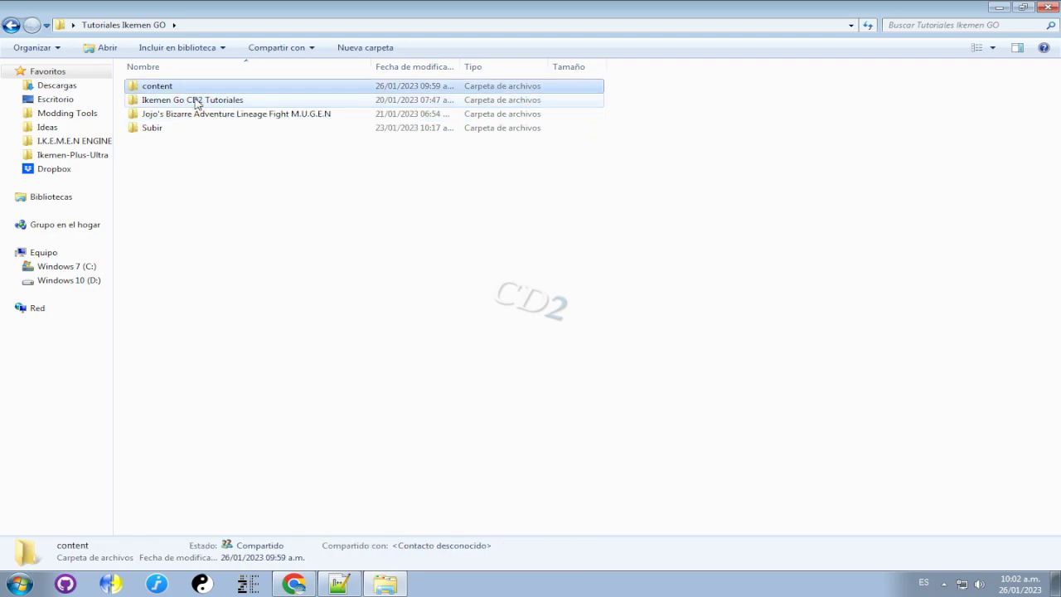
key("Return")
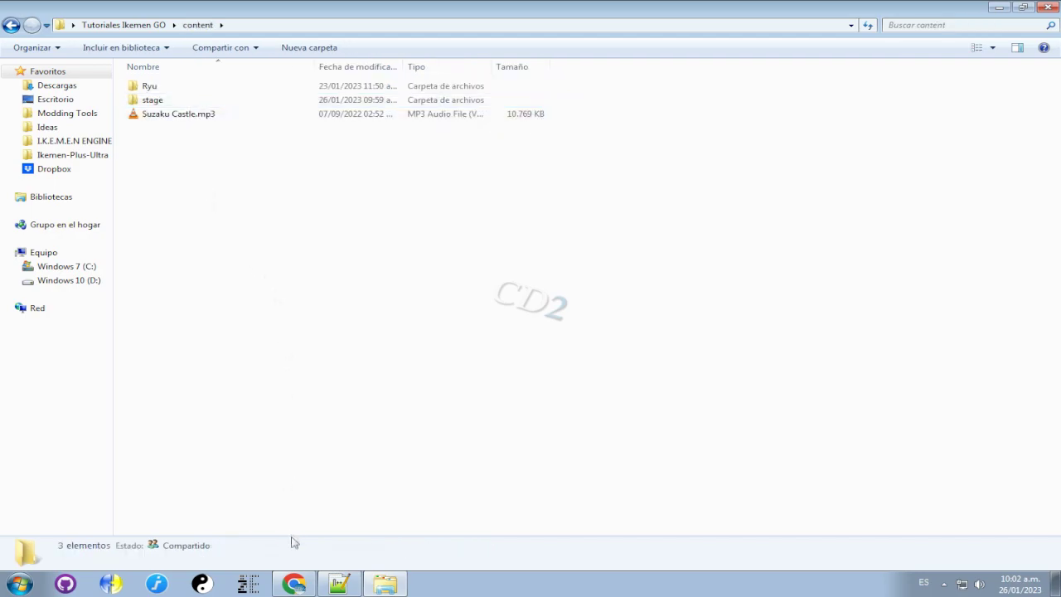
Switch to Chrome and look through the MUGEN Archive download categories for characters and stages
left_click(294, 584)
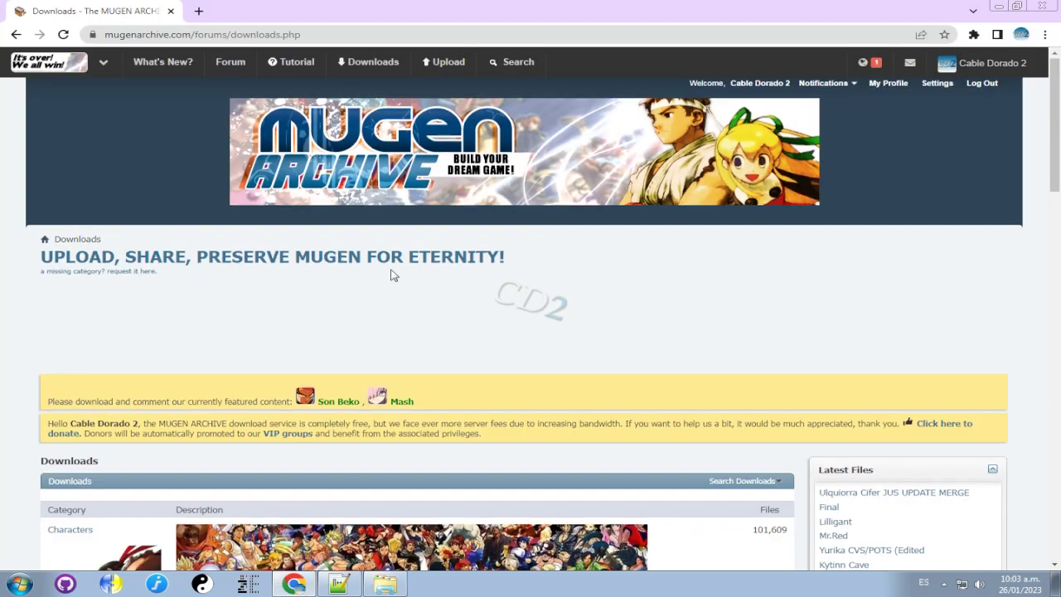
scroll(393, 286, "down", 6)
scroll(403, 284, "up", 2)
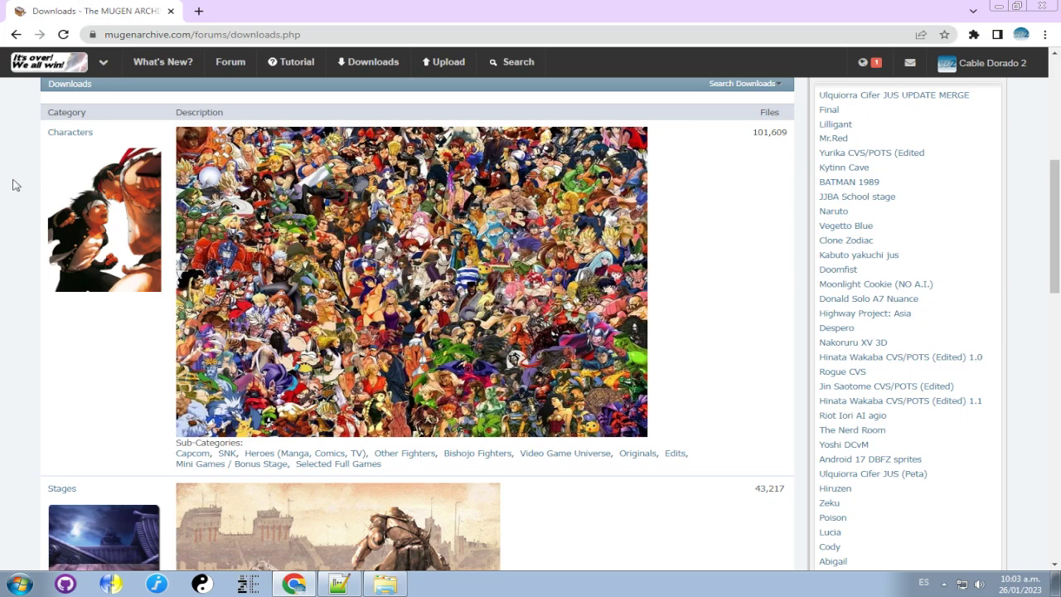
scroll(3, 211, "up", 2)
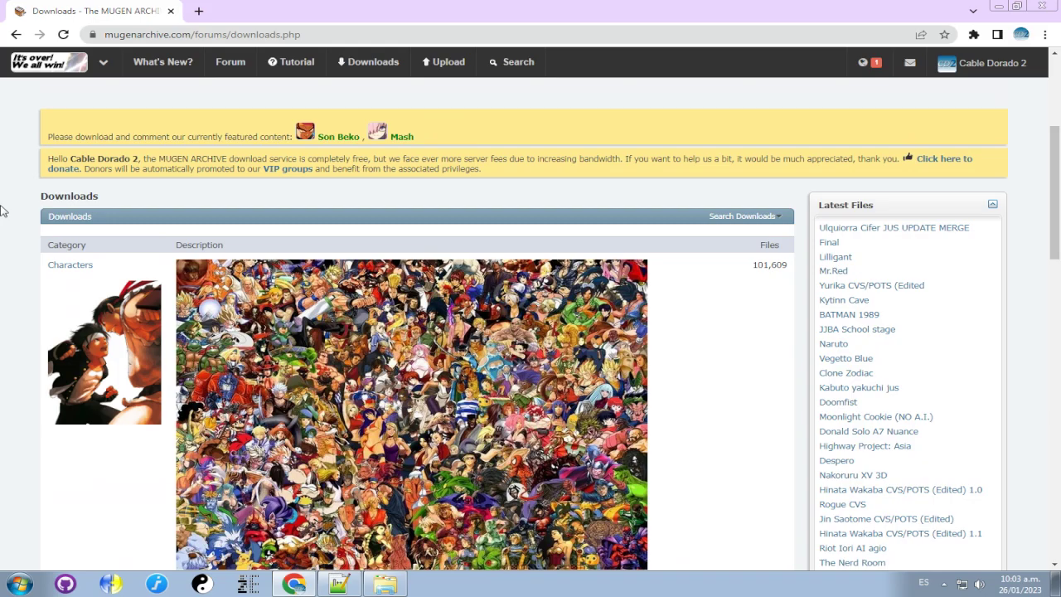
scroll(3, 211, "down", 1)
scroll(3, 211, "down", 2)
scroll(3, 211, "up", 1)
scroll(50, 324, "down", 3)
scroll(50, 323, "down", 2)
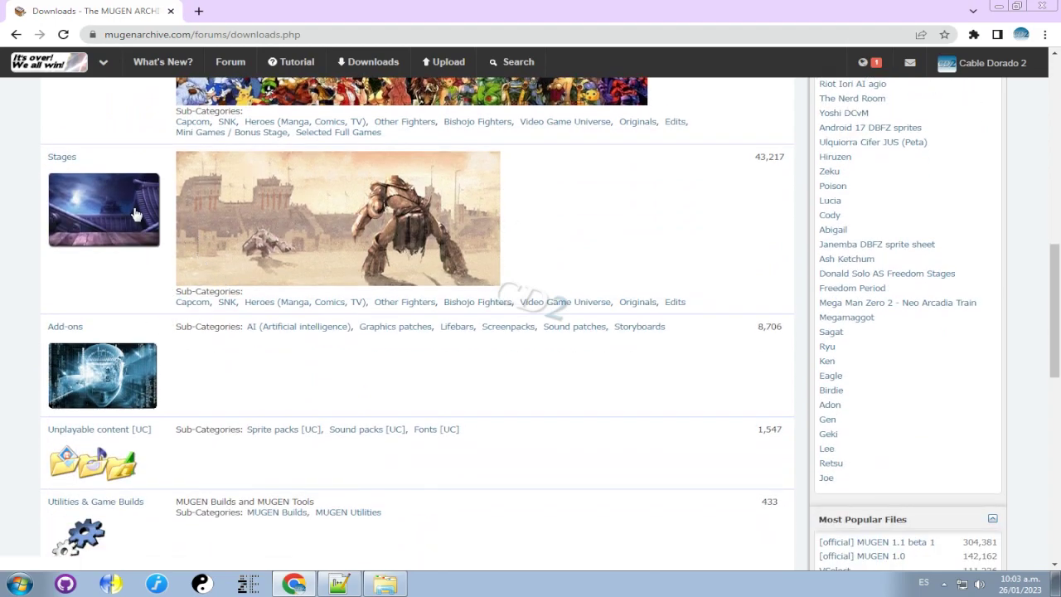
Open the Capcom stages subcategory and view the download page of the TVC ken the eagle stage
left_click(306, 247)
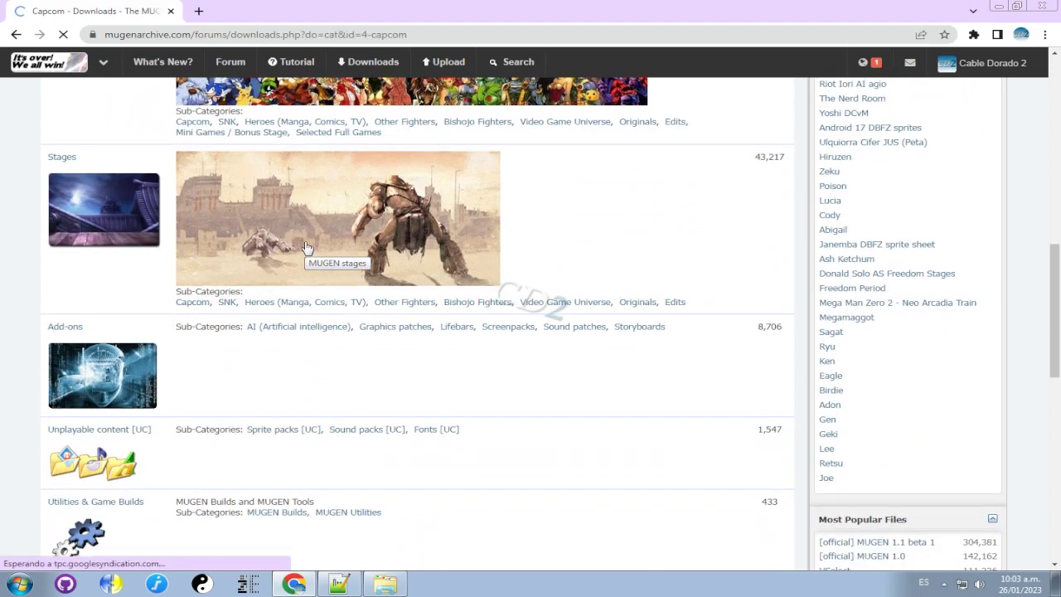
scroll(306, 247, "down", 5)
scroll(306, 247, "down", 15)
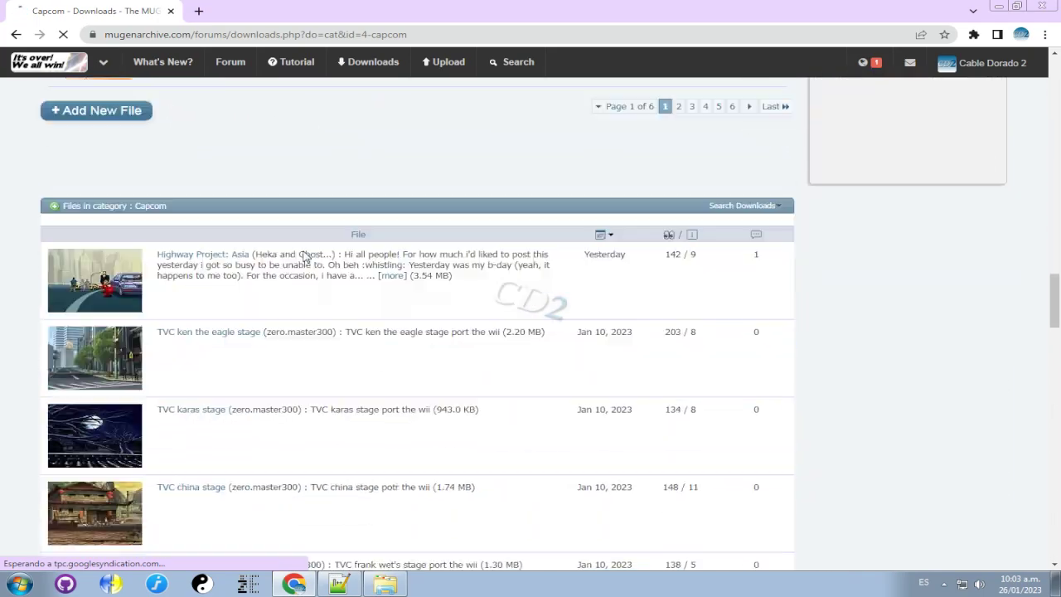
scroll(304, 256, "down", 4)
scroll(225, 244, "up", 3)
left_click(220, 243)
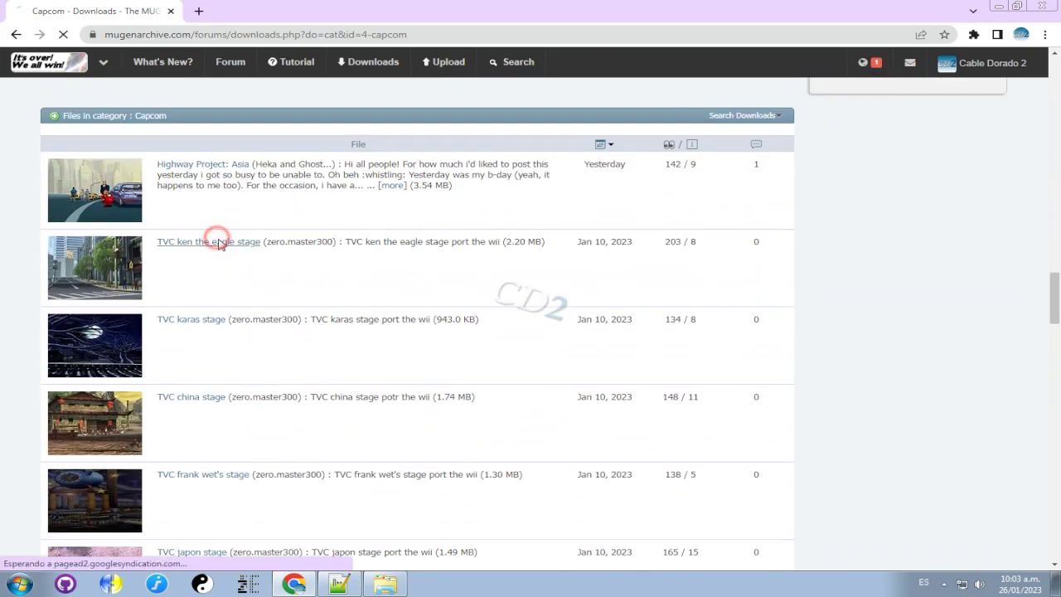
scroll(324, 241, "down", 6)
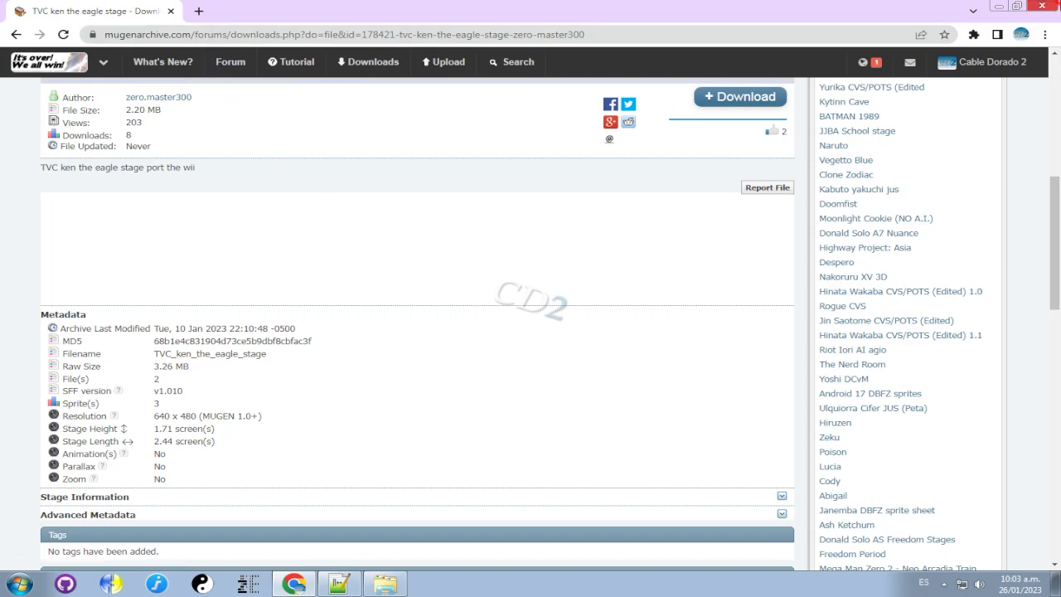
Return to the content folder in File Explorer and examine the Ryu folder's .def files
left_click(384, 584)
left_click(385, 363)
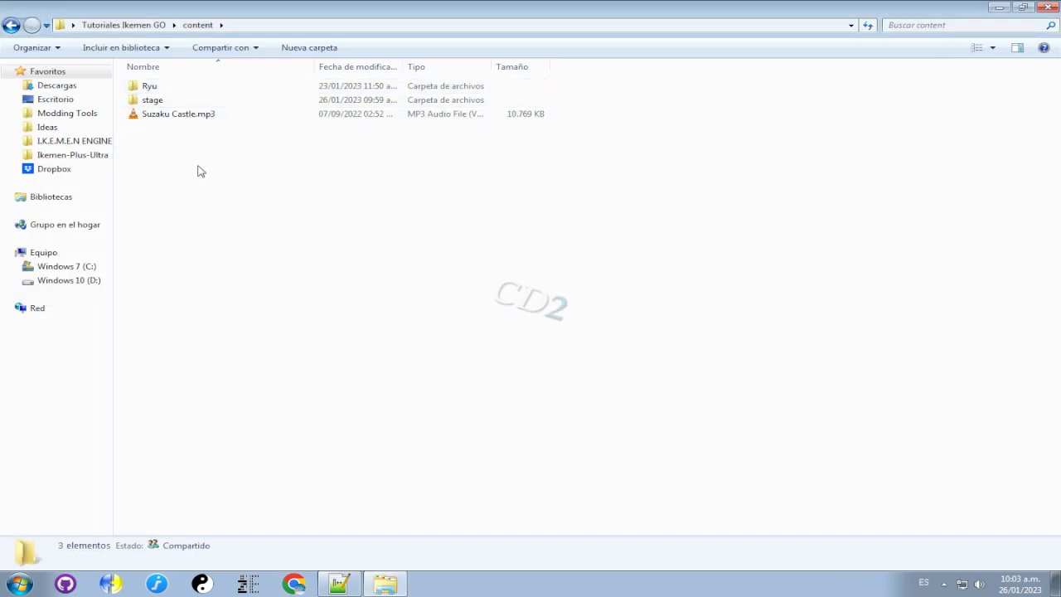
double_click(164, 86)
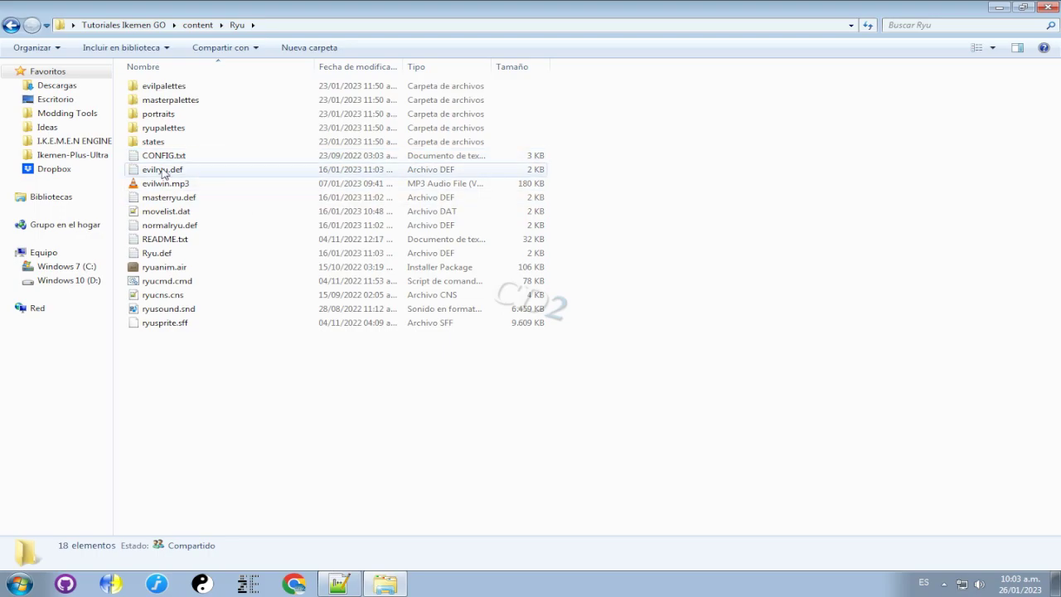
left_click(162, 196)
left_click(162, 170)
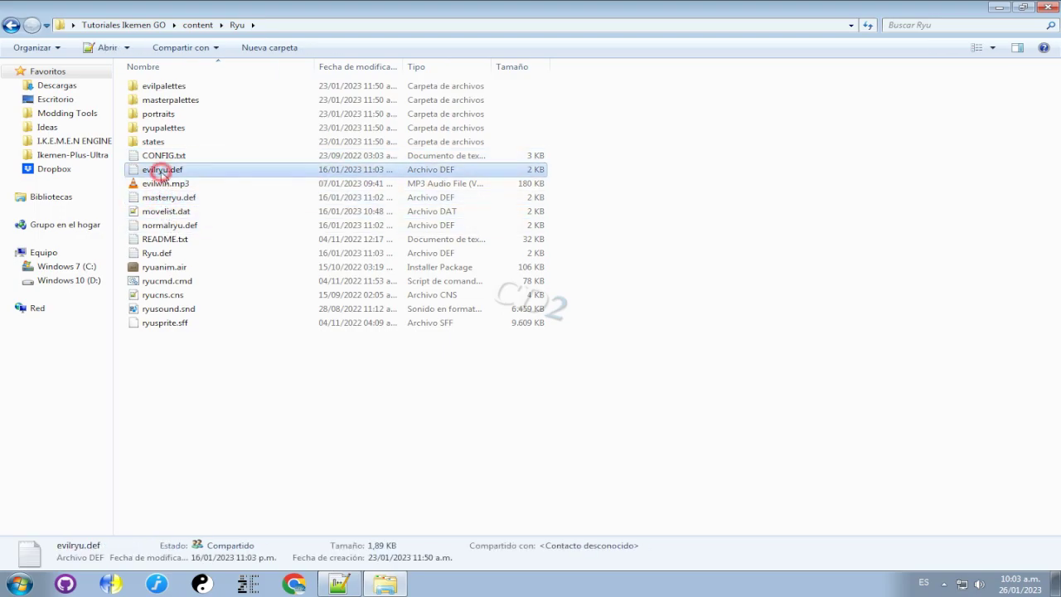
Copy the Ryu folder from content into the chars folder of Ikemen Go CD2 Tutoriales
left_click(197, 25)
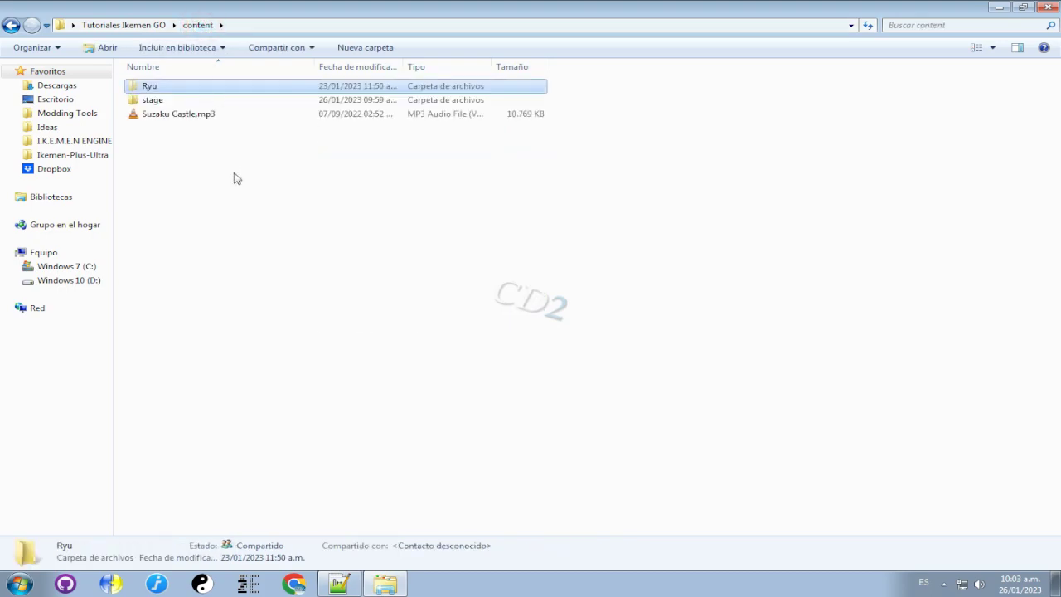
left_click(125, 25)
double_click(151, 86)
left_click(228, 242)
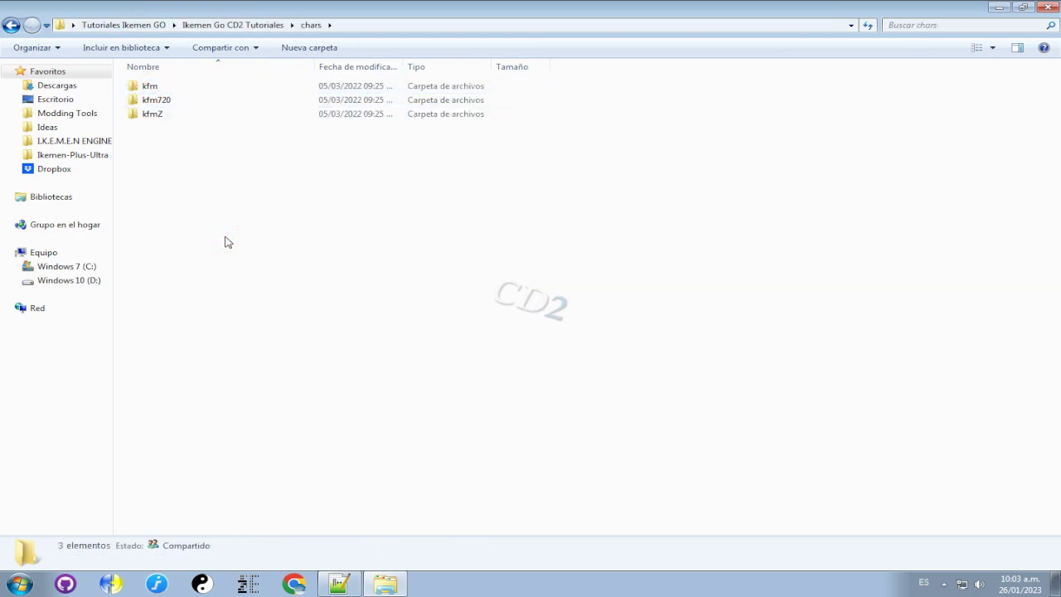
key("ctrl+v")
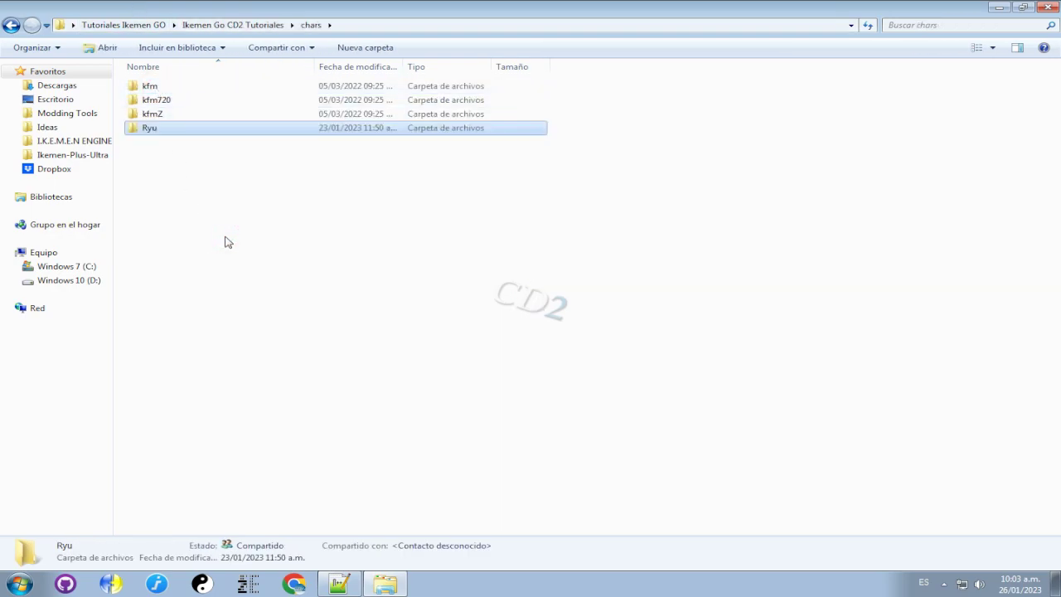
Open select.def from the game's data folder in Notepad++ and look through its Characters section
left_click(191, 25)
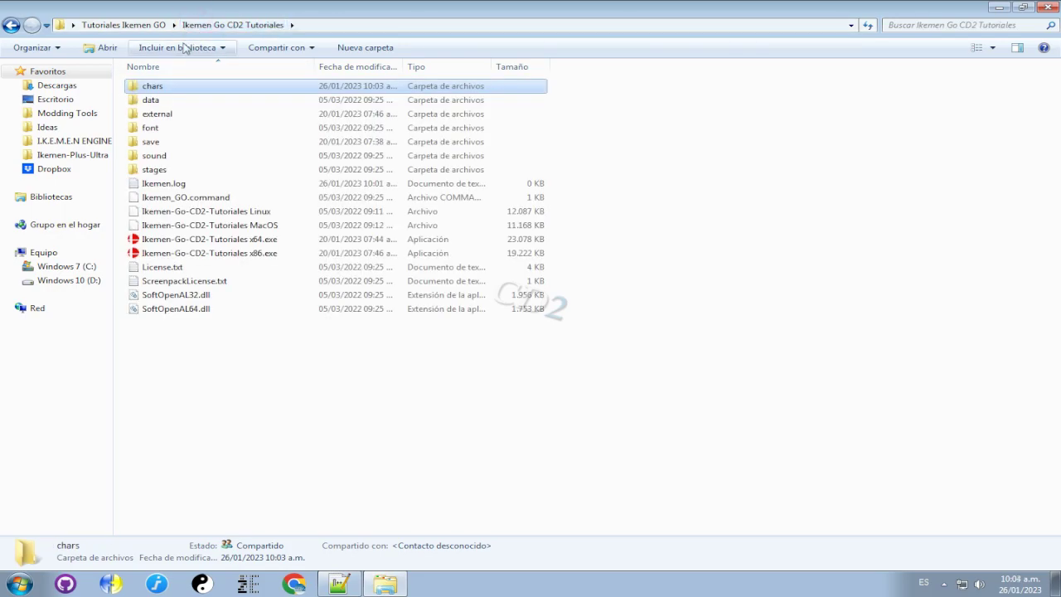
double_click(168, 101)
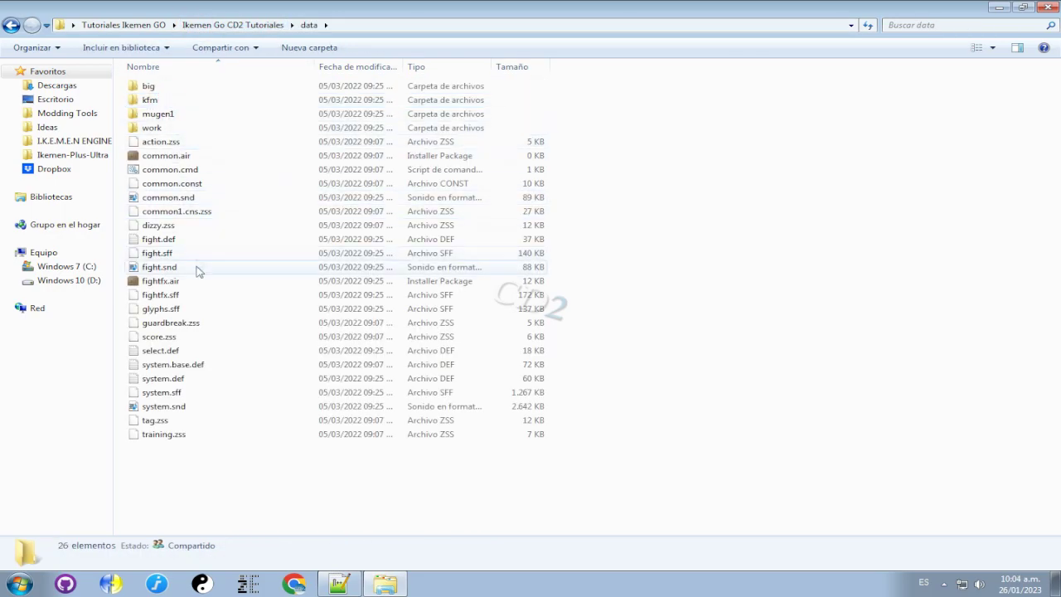
type("sel")
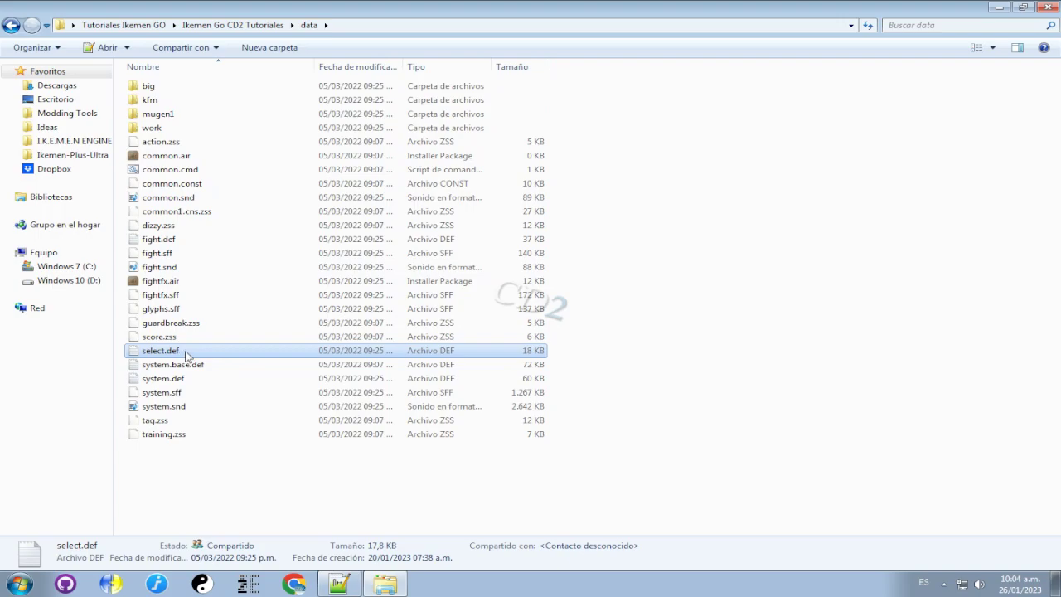
double_click(198, 350)
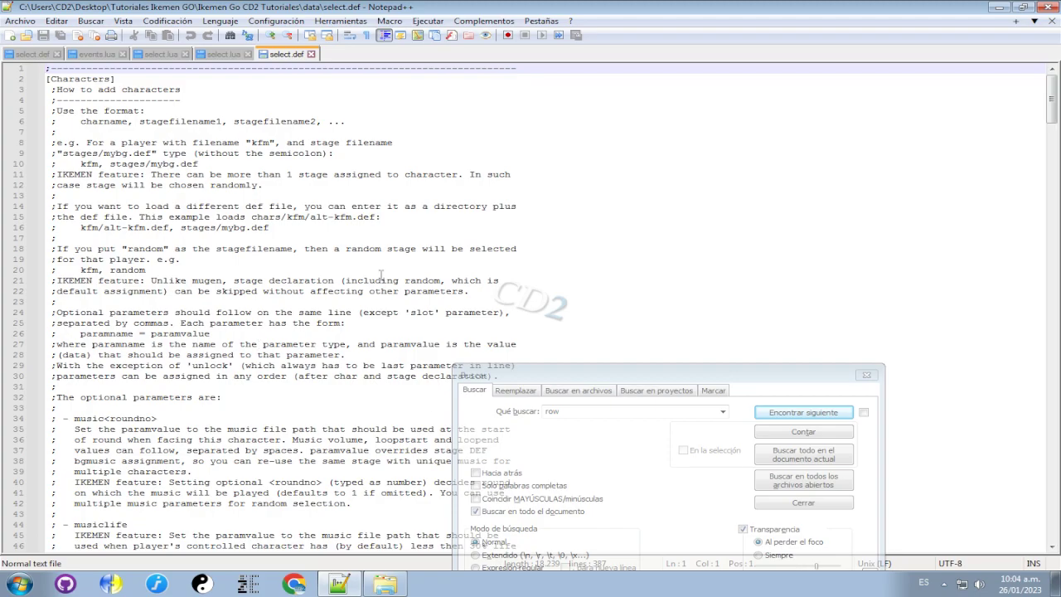
scroll(381, 273, "down", 3)
scroll(382, 273, "up", 3)
scroll(382, 273, "down", 3)
scroll(381, 273, "down", 10)
Open select.def from the data folder in Bloc de notas, look over its unwrapped text formatting, and close it
left_click(384, 584)
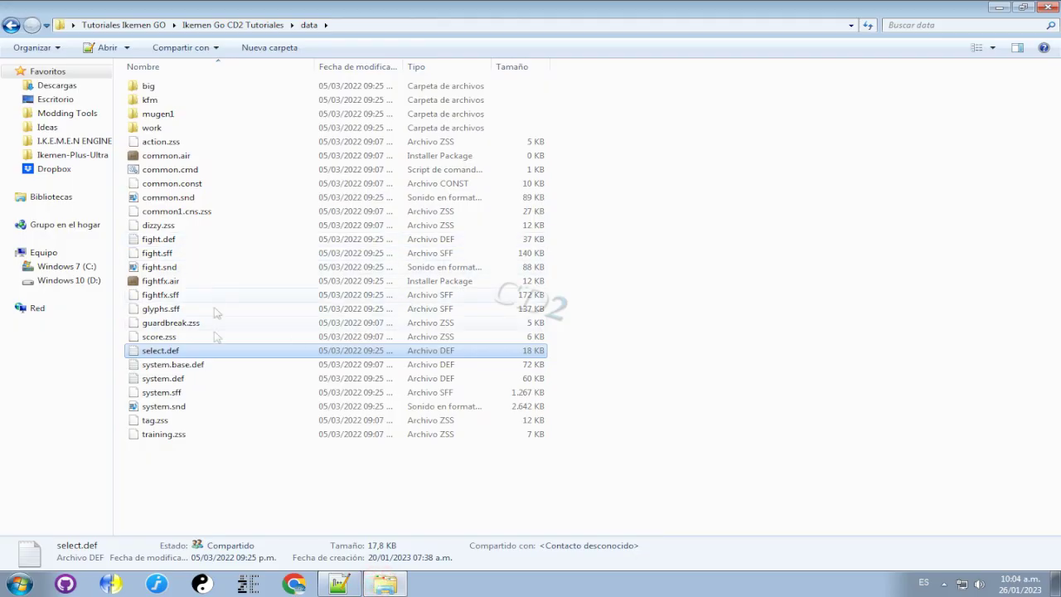
right_click(197, 351)
mouse_move(348, 123)
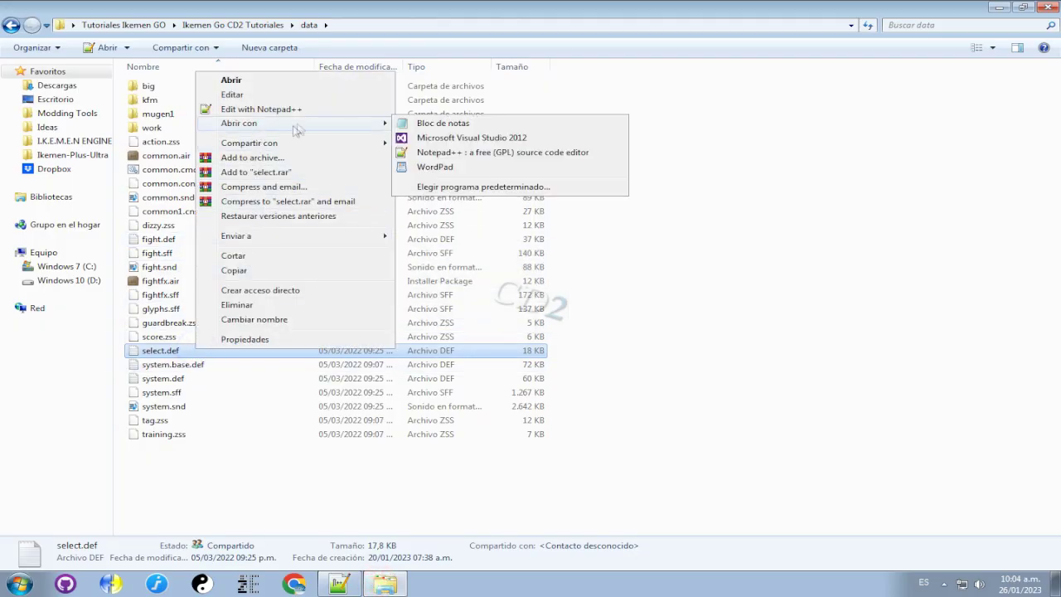
left_click(424, 124)
double_click(439, 64)
scroll(424, 116, "down", 15)
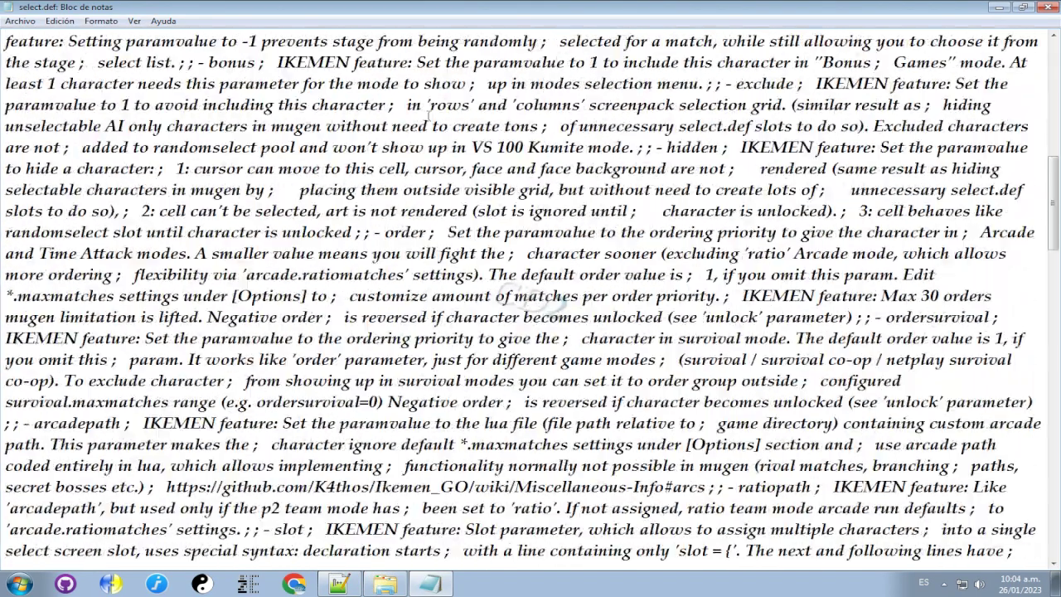
scroll(424, 114, "up", 15)
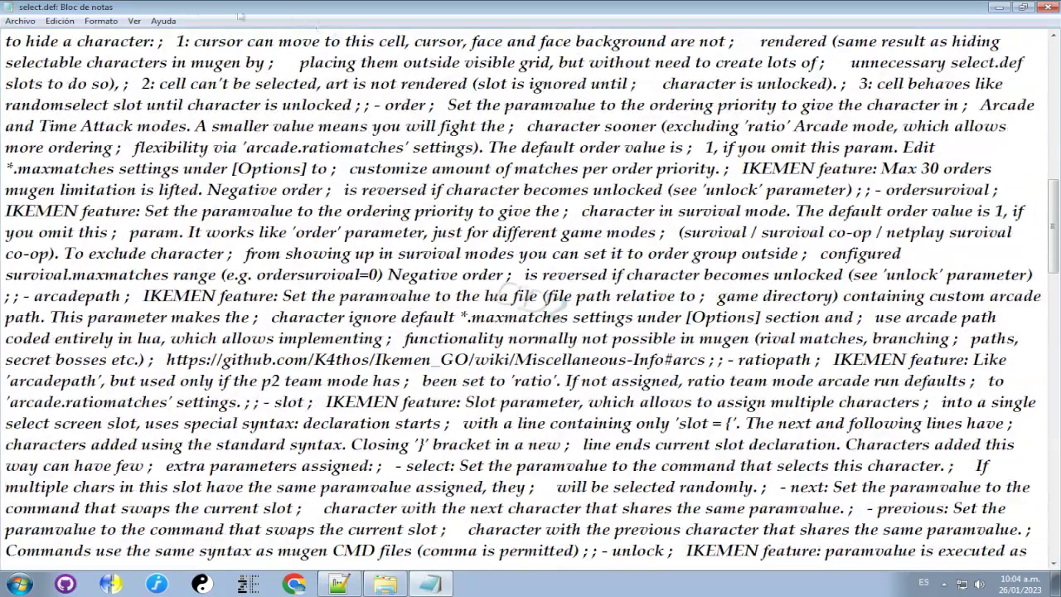
left_click(100, 20)
left_click(99, 21)
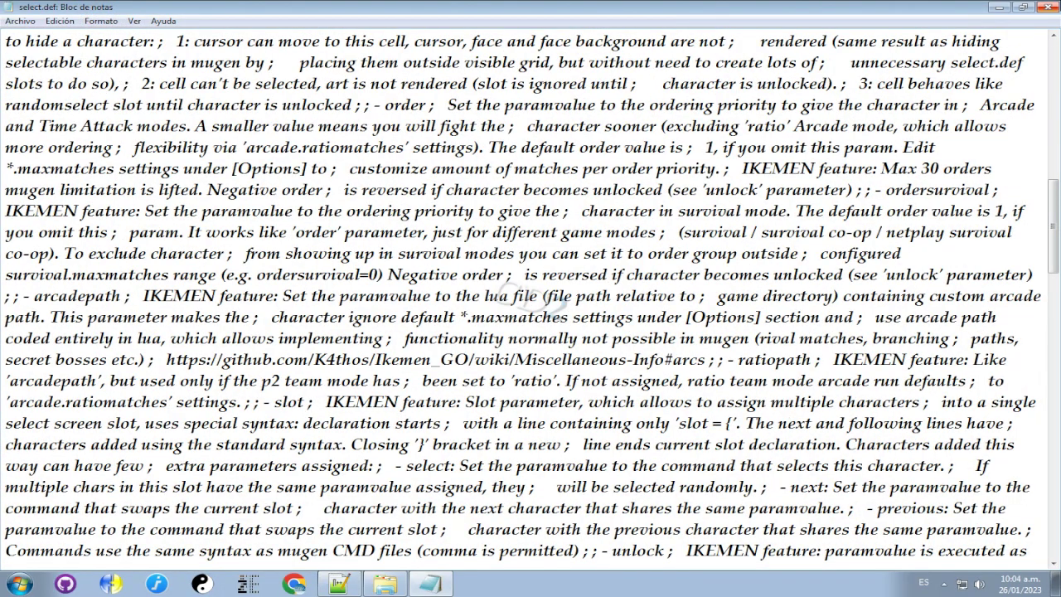
left_click(1049, 7)
Return to select.def in Notepad++ and read the Characters section through to the kfmZ, kfm720 and randomselect entries
left_click(338, 584)
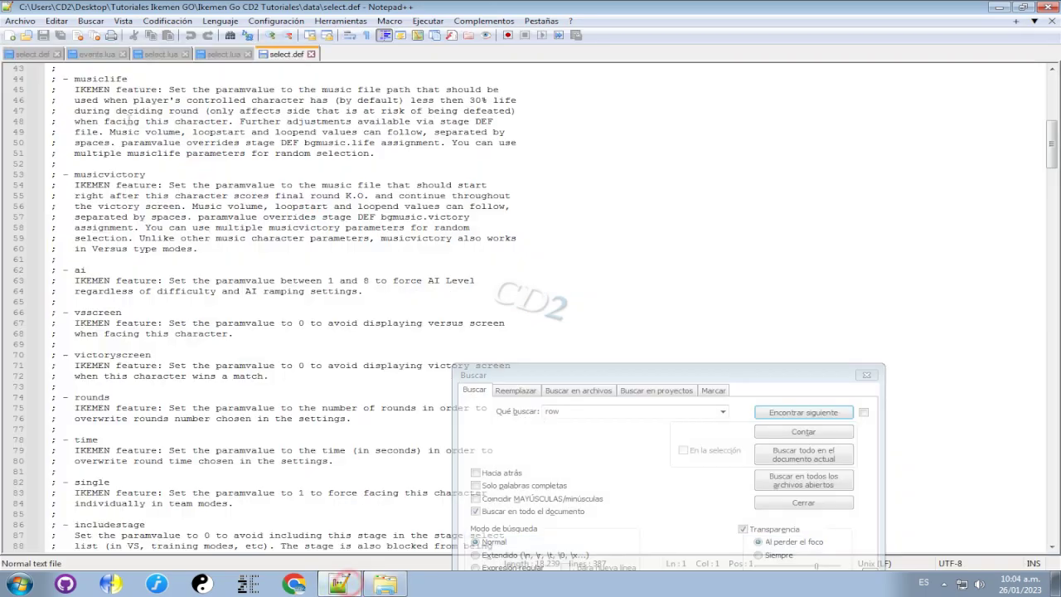
left_click(313, 177)
scroll(313, 179, "up", 14)
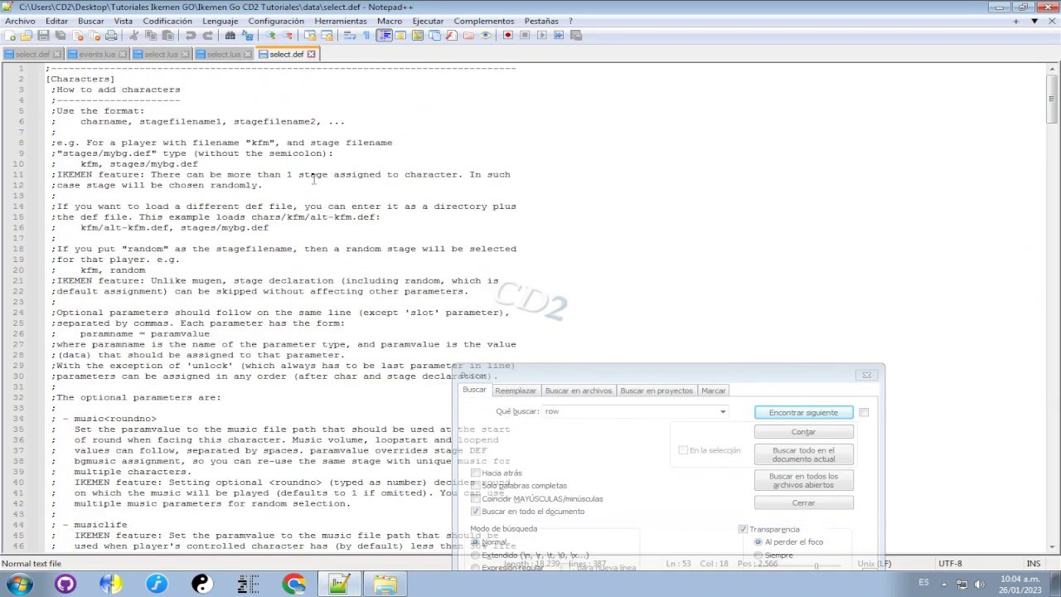
scroll(313, 178, "down", 8)
left_click(203, 206)
scroll(202, 251, "down", 4)
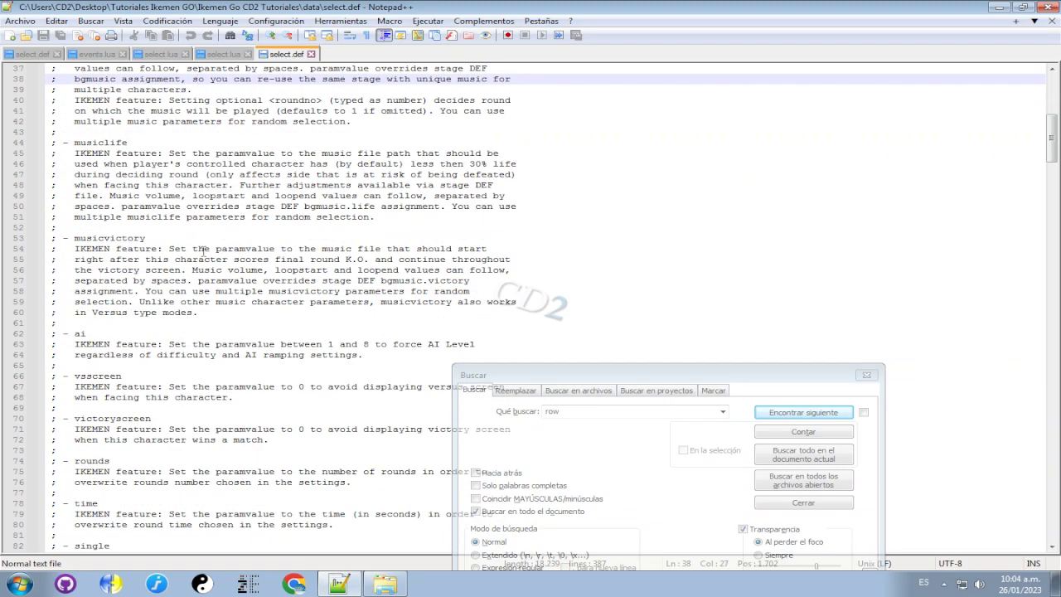
scroll(182, 264, "down", 13)
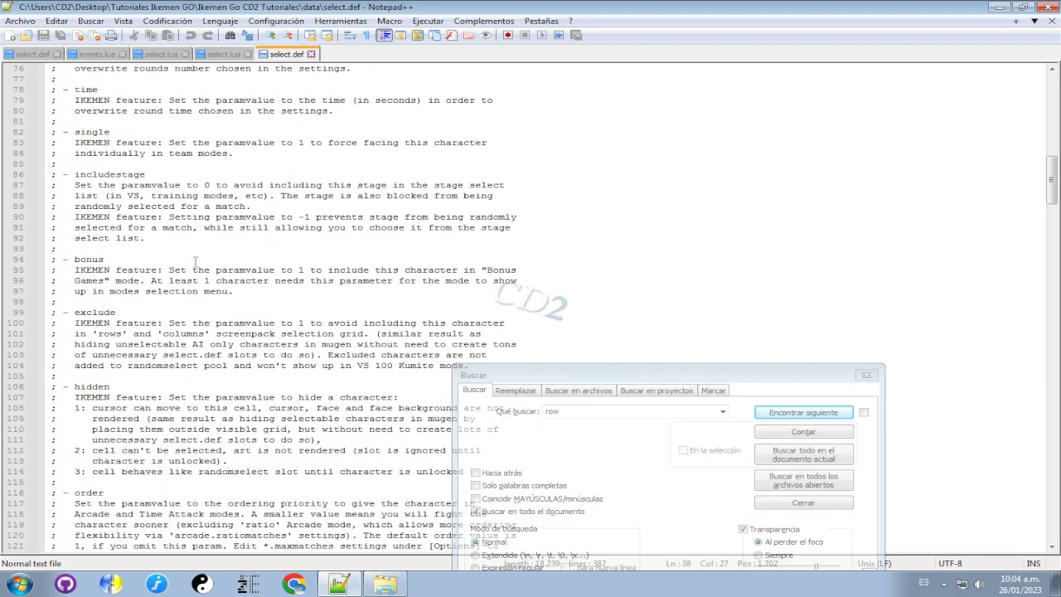
scroll(201, 262, "down", 11)
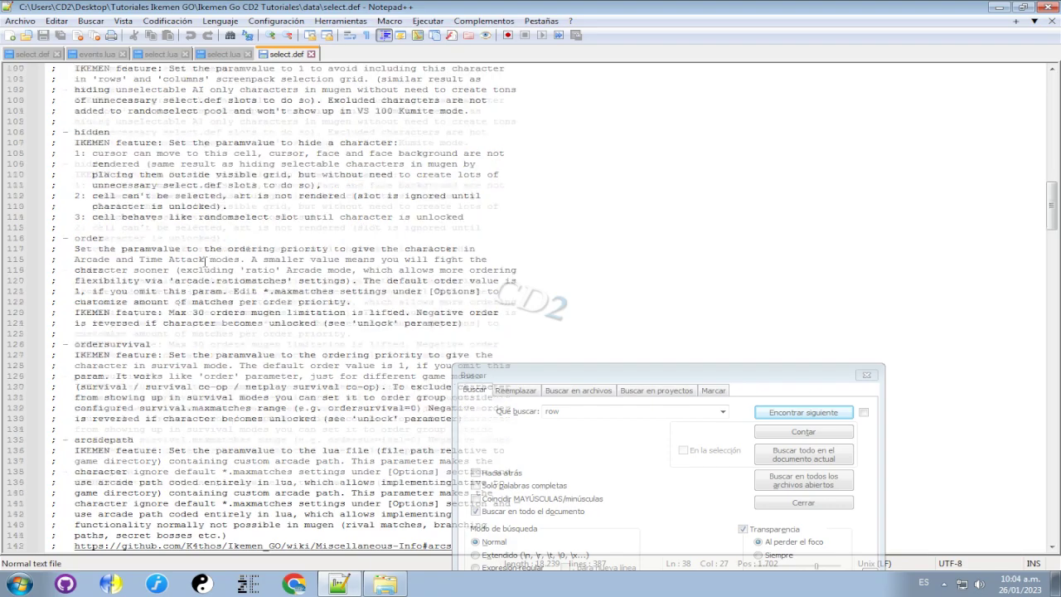
scroll(185, 313, "down", 5)
left_click(133, 358)
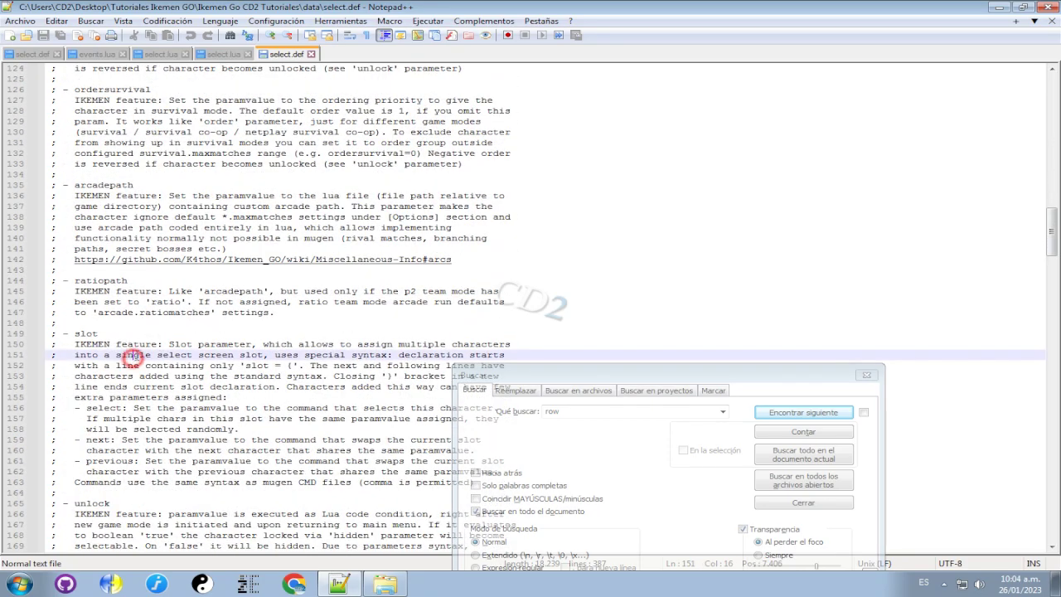
scroll(214, 339, "down", 7)
scroll(217, 323, "down", 5)
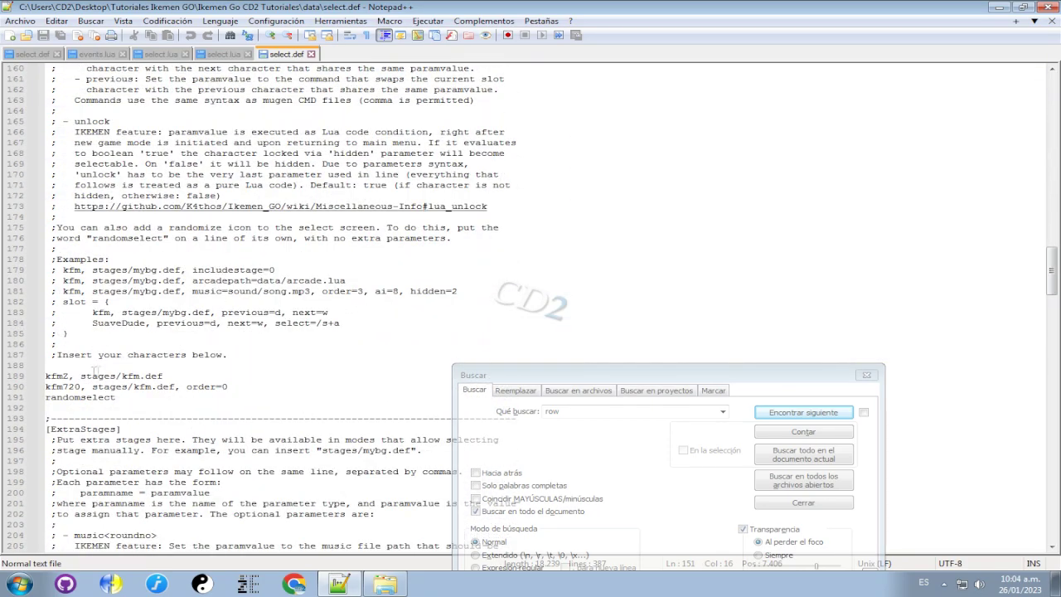
left_click(187, 428)
left_click(147, 393)
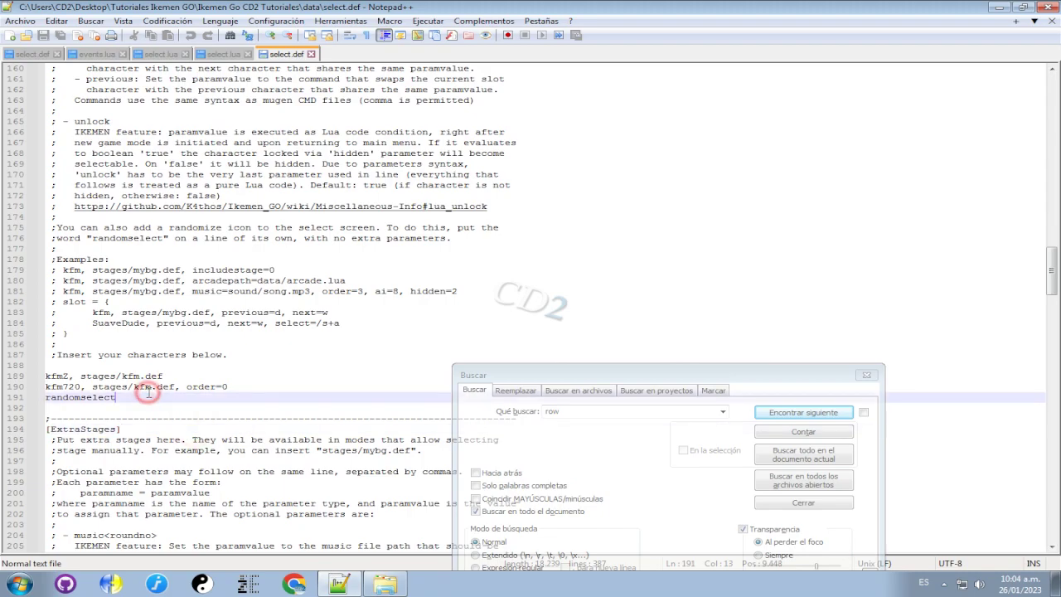
scroll(145, 393, "down", 3)
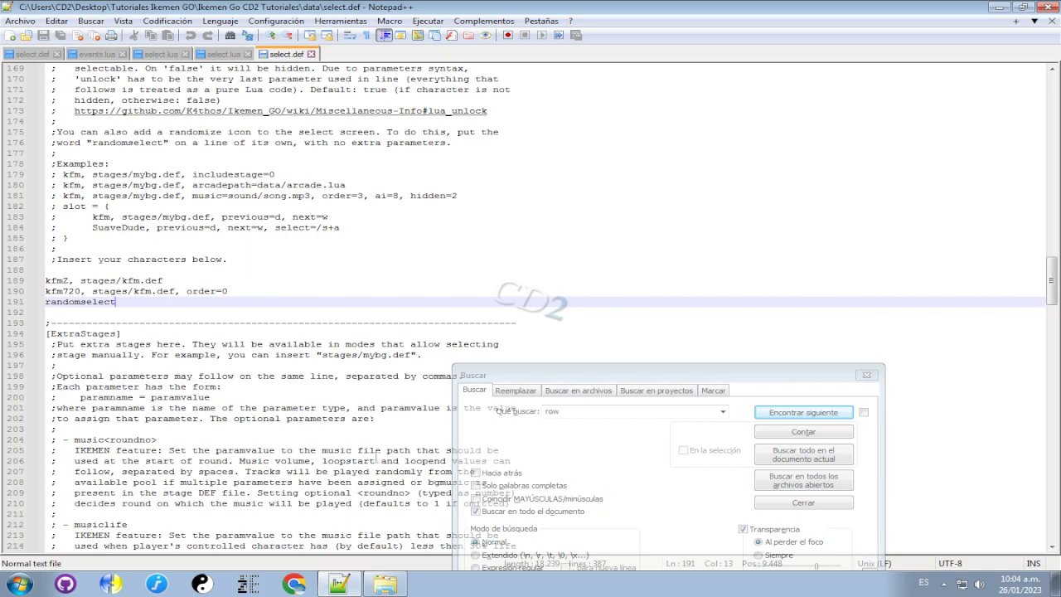
Open system.def from the data folder in Notepad++ and search it for "rows"
left_click(385, 583)
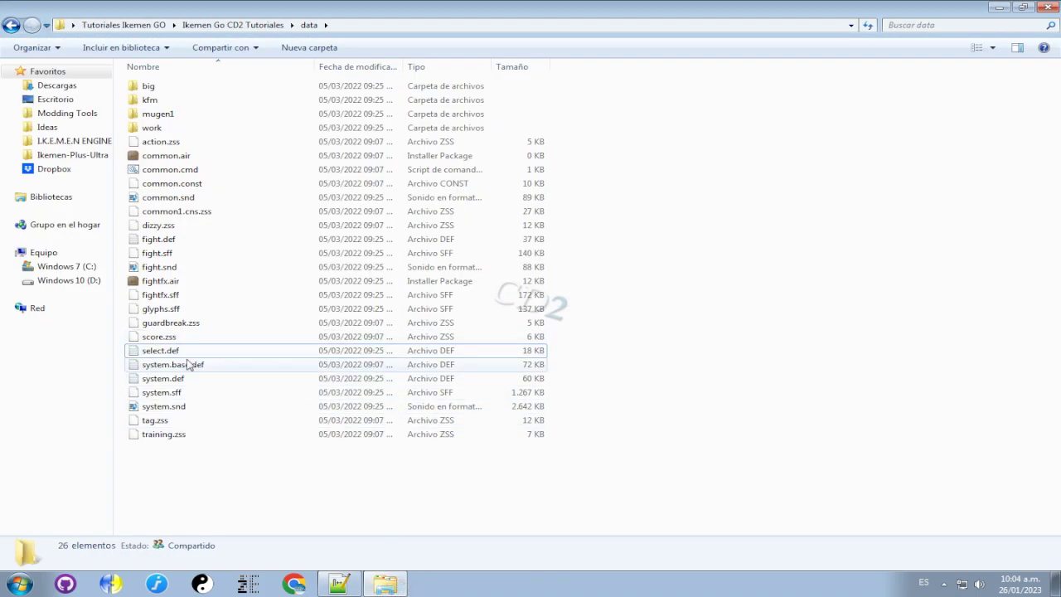
double_click(166, 377)
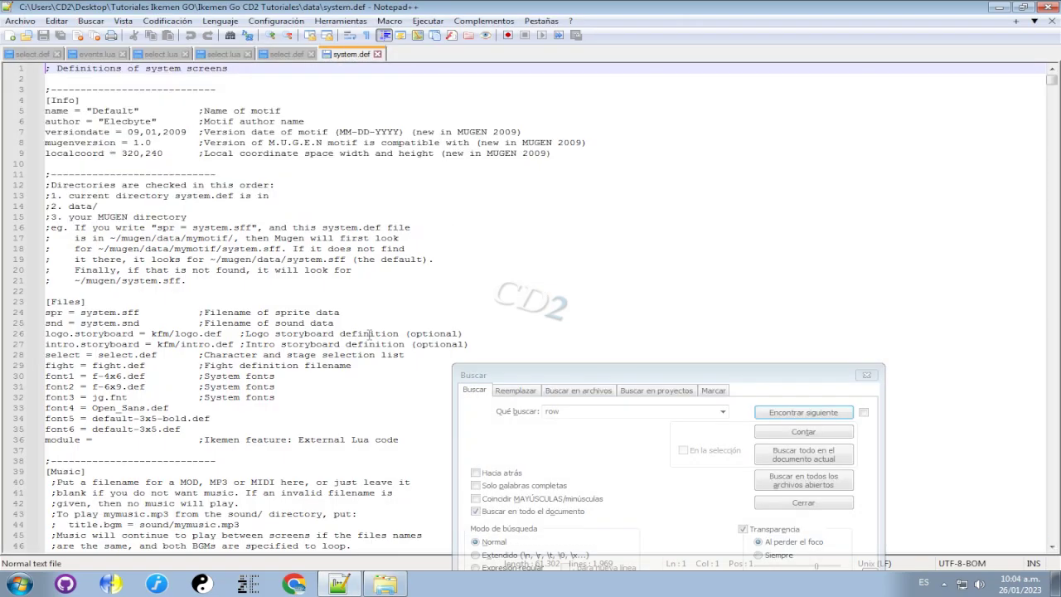
left_click(575, 412)
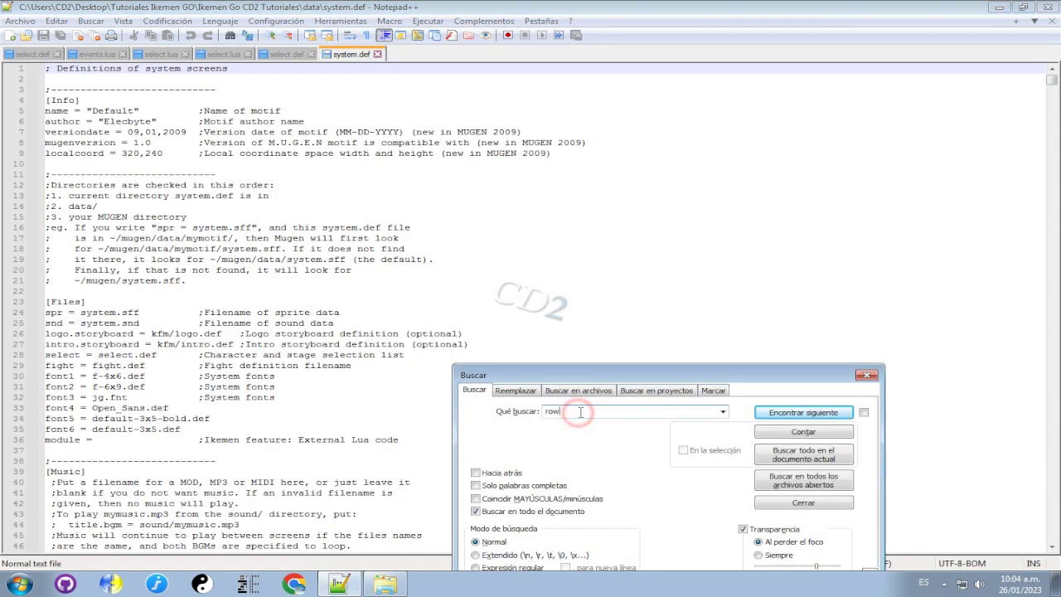
left_click(866, 375)
key("ctrl+f")
left_click_drag(621, 383, 636, 188)
left_click(596, 216)
type("s")
key("Return")
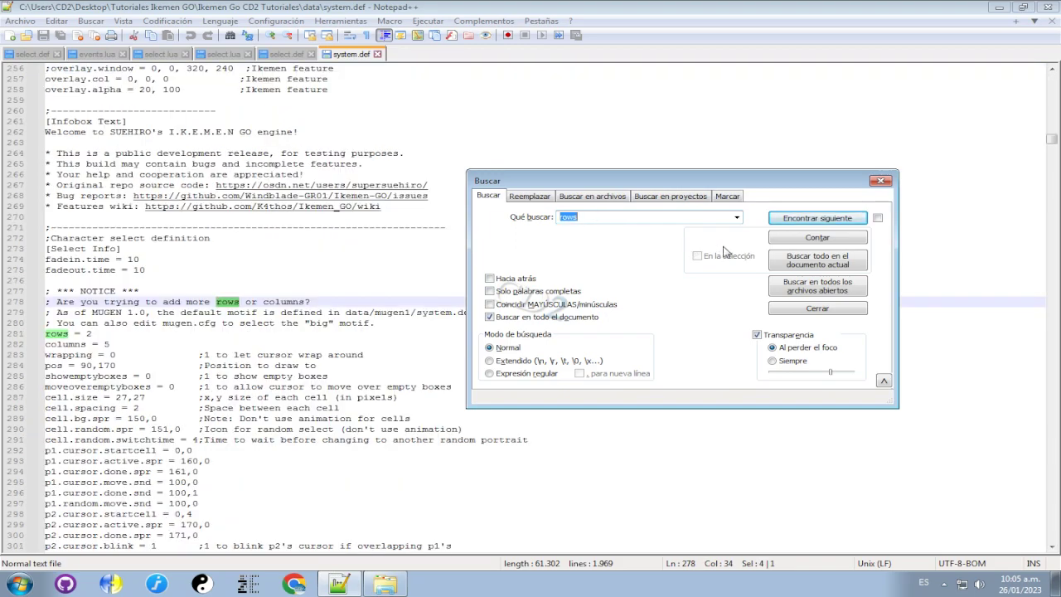
Close the search and examine the rows and columns settings under Select Info in system.def
left_click(880, 181)
left_click(284, 301)
scroll(112, 335, "down", 1)
left_click(96, 302)
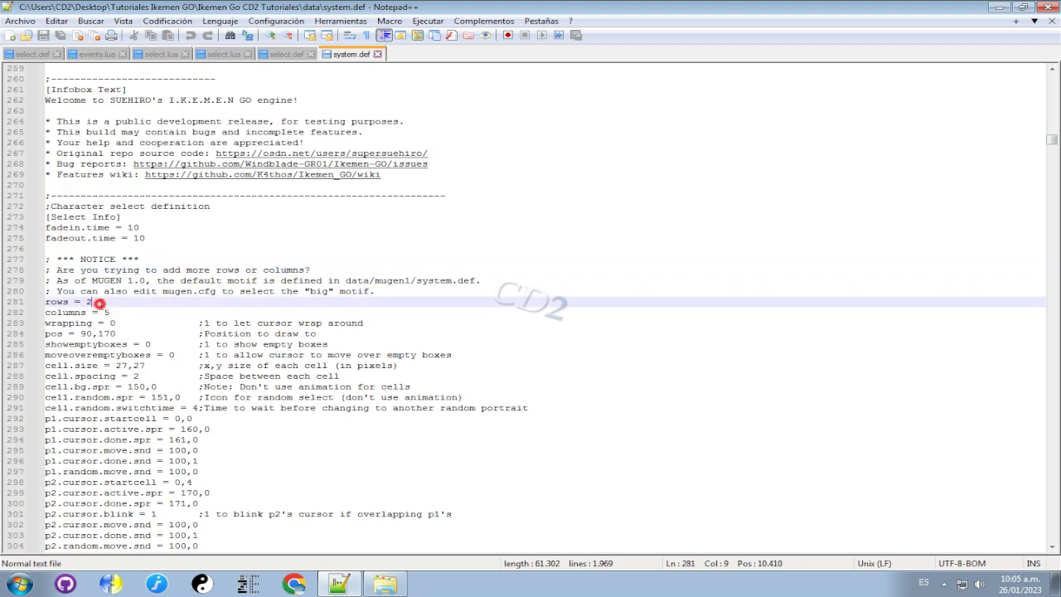
scroll(107, 301, "down", 1)
left_click(121, 283)
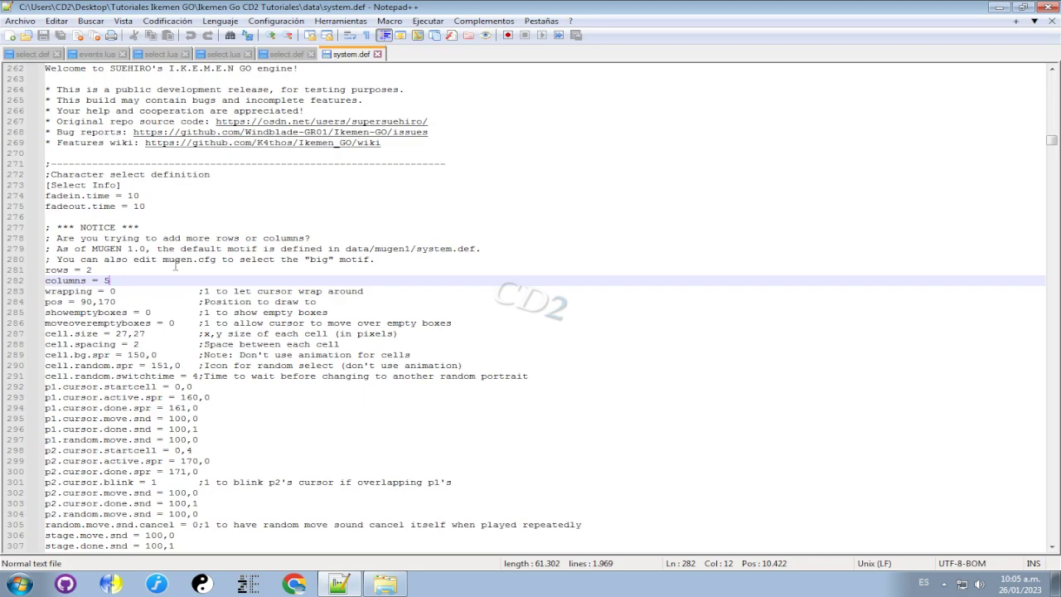
left_click(175, 267)
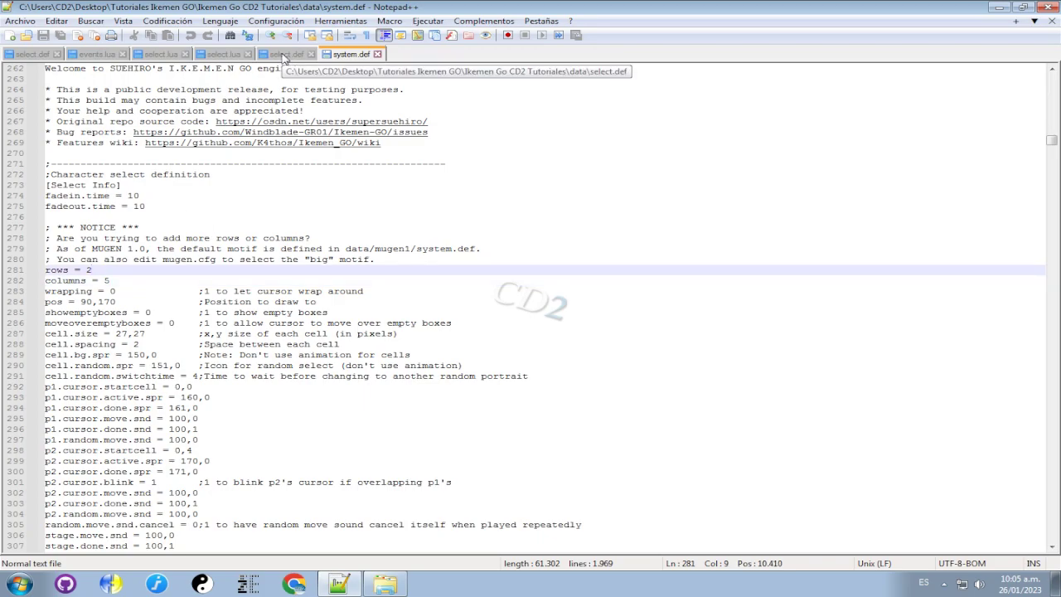
In select.def, duplicate the randomselect line seven times below the existing one and save the file
left_click(285, 55)
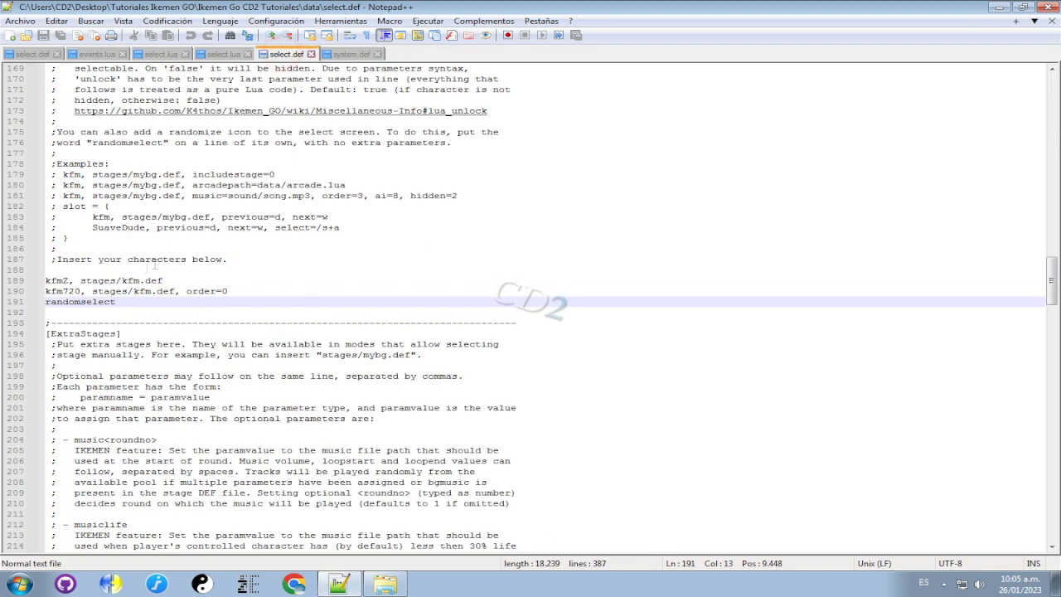
double_click(98, 300)
key("ctrl+c")
left_click(131, 302)
key("Return")
key("ctrl+v")
key("Return")
key("ctrl+v")
key("Return")
key("ctrl+v")
key("Return")
key("ctrl+v")
key("Return")
key("ctrl+v")
key("Return")
key("ctrl+v")
key("Return")
key("ctrl+v")
key("ctrl+s")
Launch Ikemen-Go-CD2-Tutoriales x64.exe, enter Training Mode to check the character select grid, and close the game
left_click(384, 584)
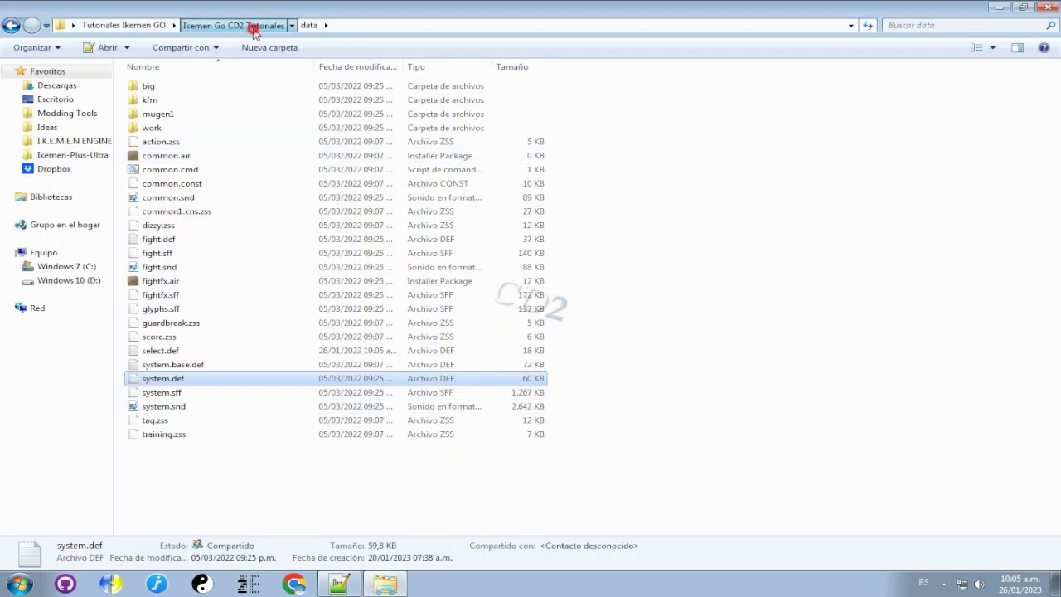
left_click(253, 26)
left_click(164, 240)
double_click(164, 240)
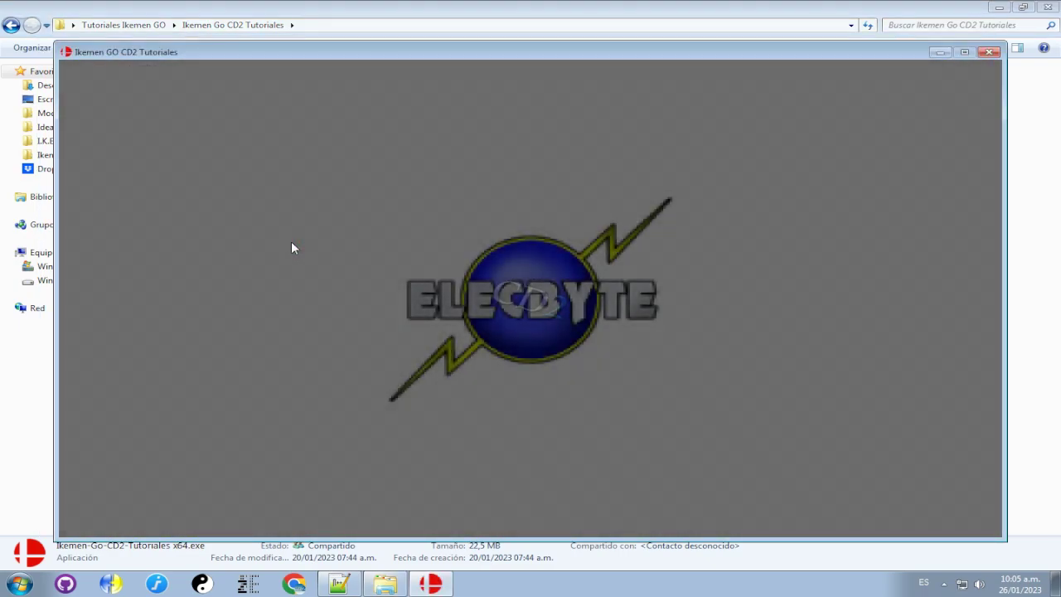
key("Down")
key("Down")
key("Down")
key("Return")
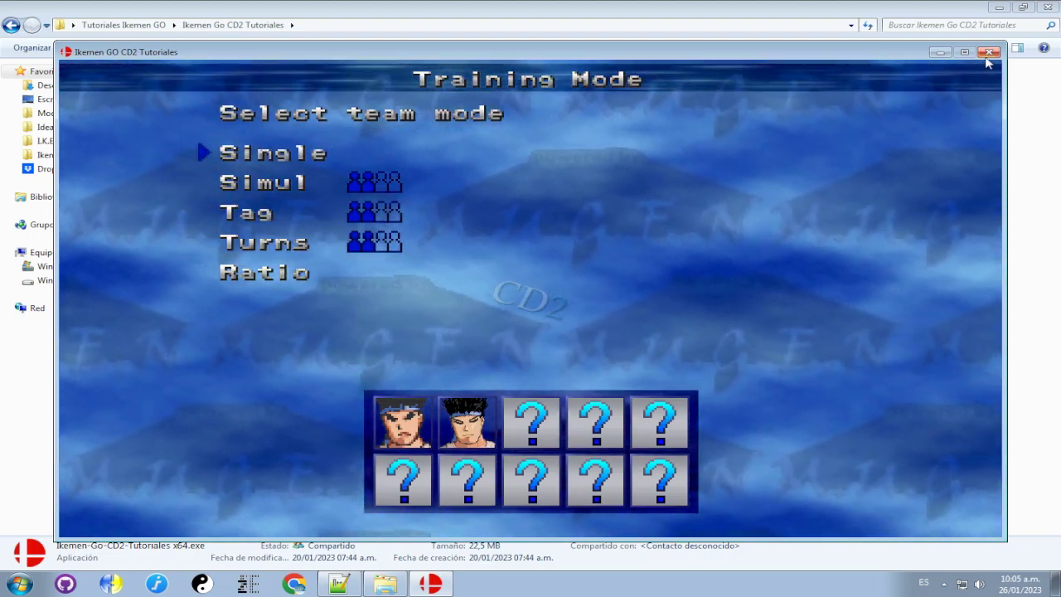
left_click(987, 52)
left_click(306, 440)
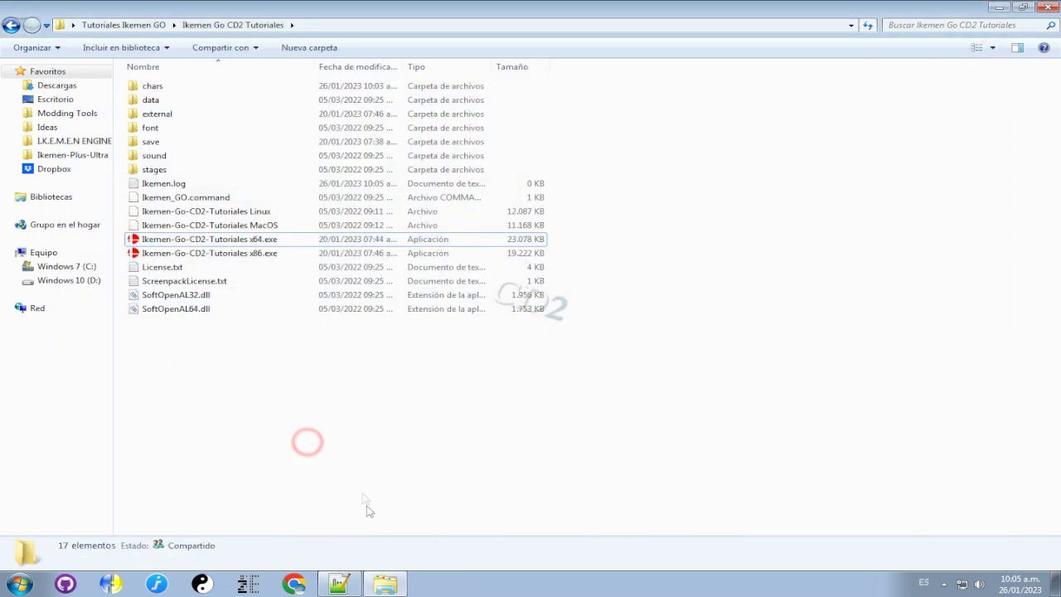
Add one more randomselect line at the end of the character list in select.def and switch to system.def
left_click(339, 583)
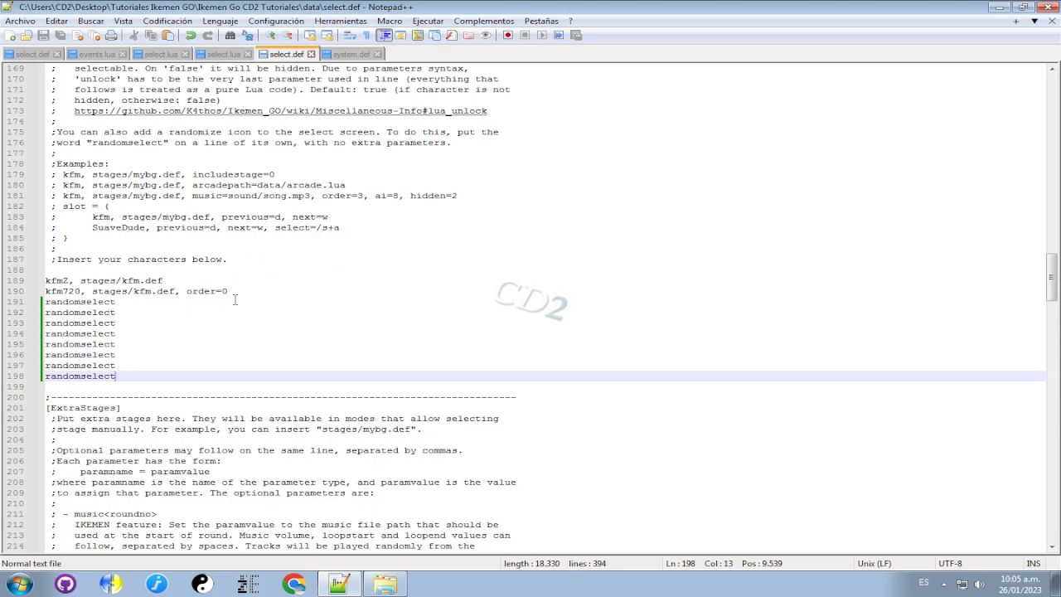
key("Return")
key("ctrl+v")
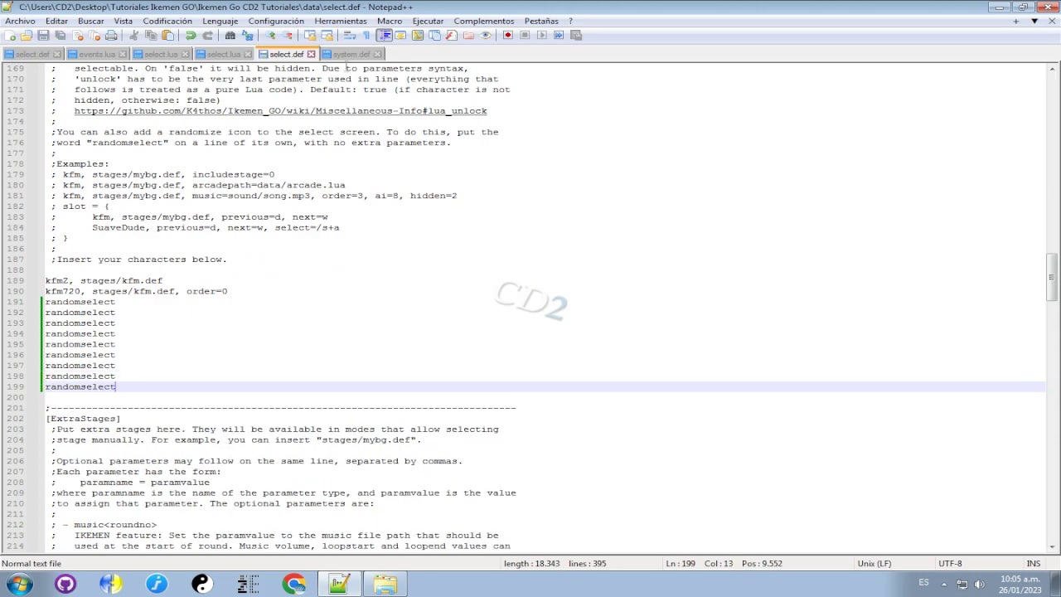
left_click(352, 54)
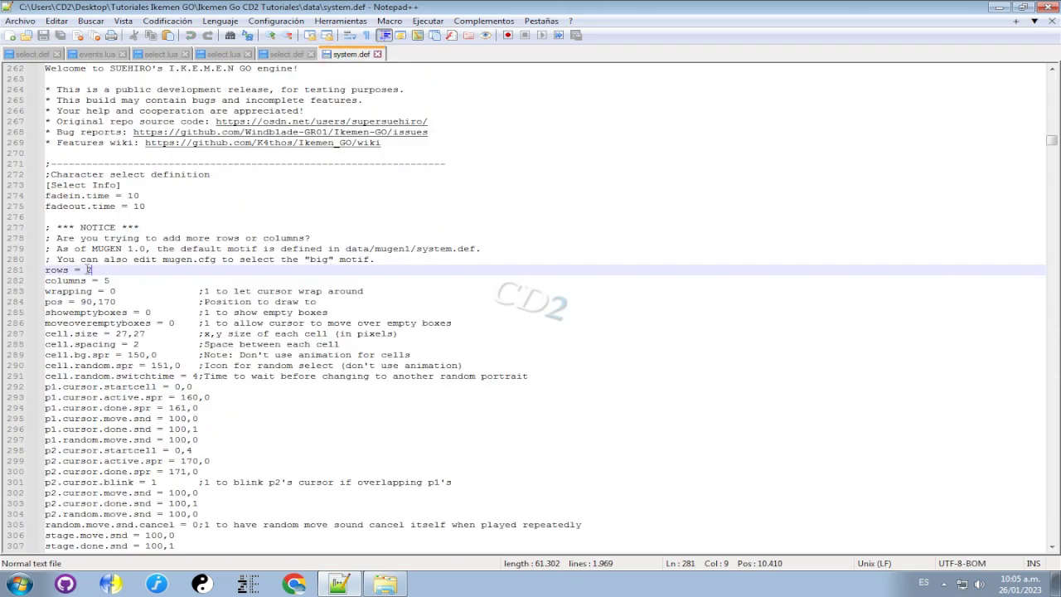
Run the x64 game again, inspect the character grid in single-team Training Mode, close it, and return to system.def
left_click(383, 585)
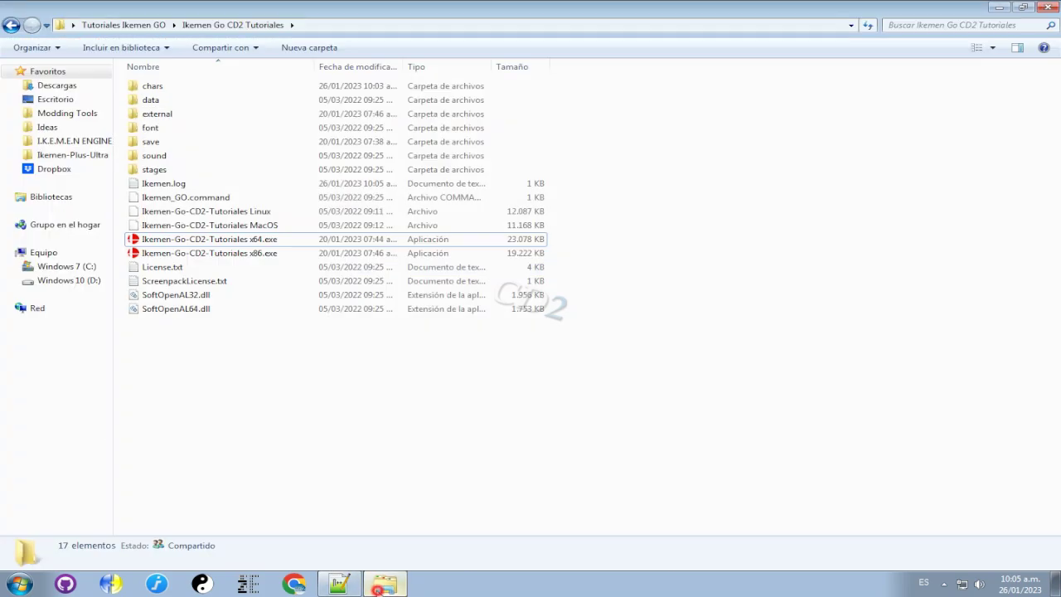
double_click(254, 242)
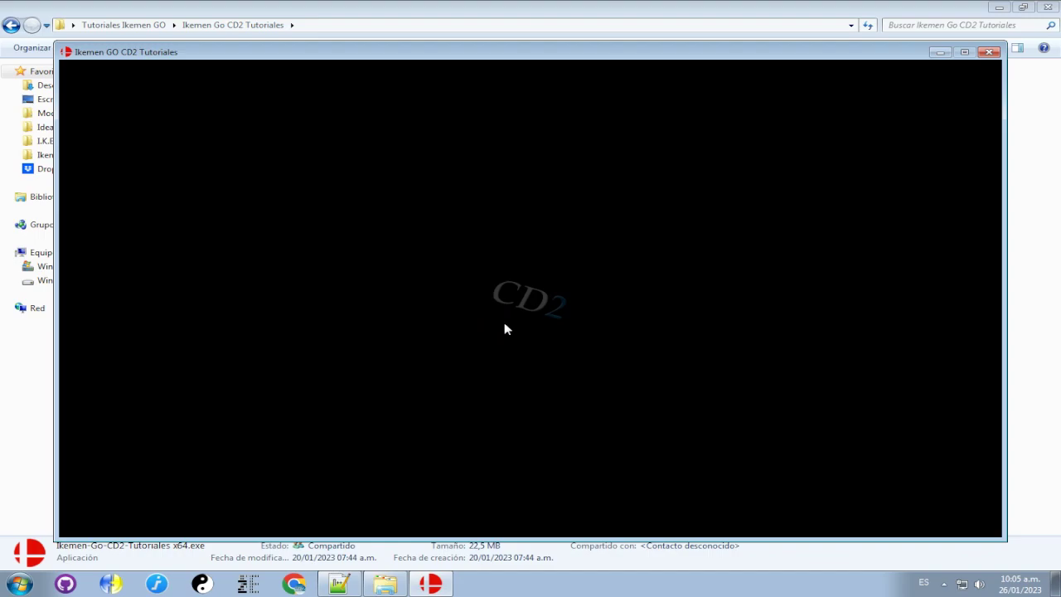
key("Down")
key("Down")
key("Return")
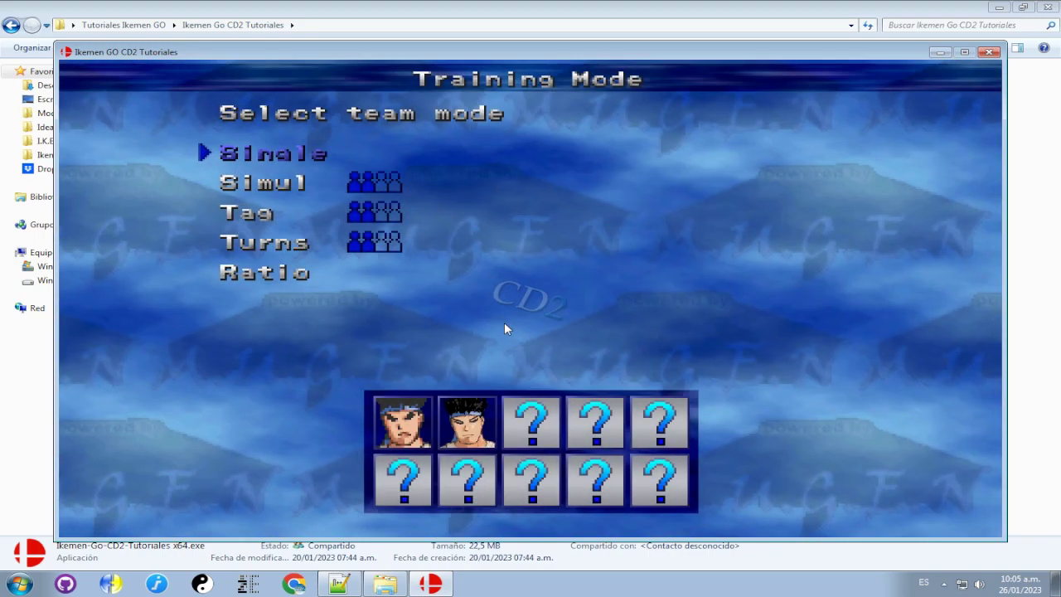
key("Return")
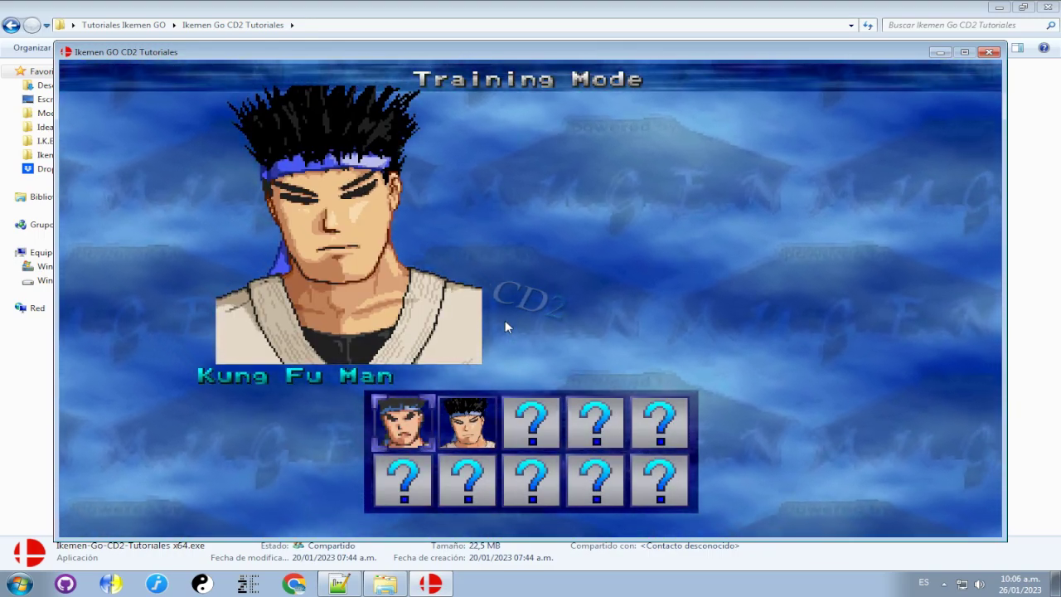
key("alt+F4")
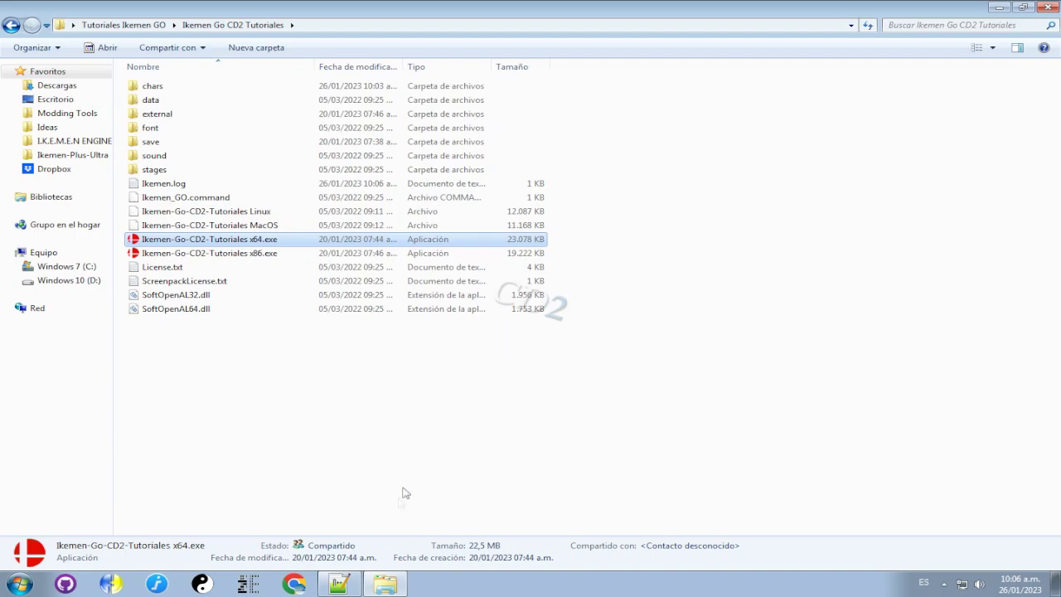
left_click(338, 584)
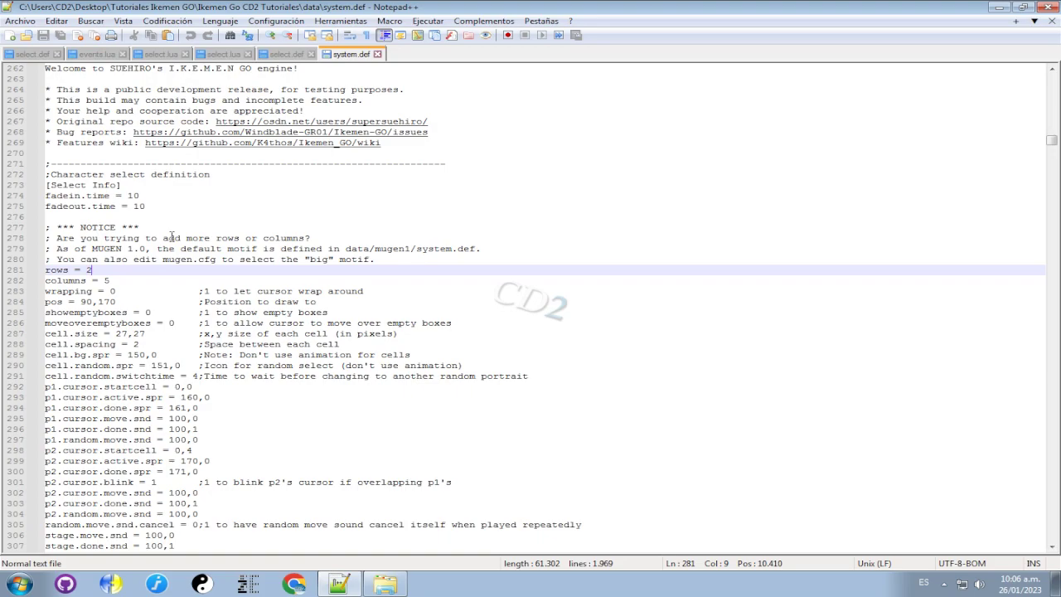
Set rows to 6 in the [Select Info] section of system.def and save the file
key("BackSpace")
type("6")
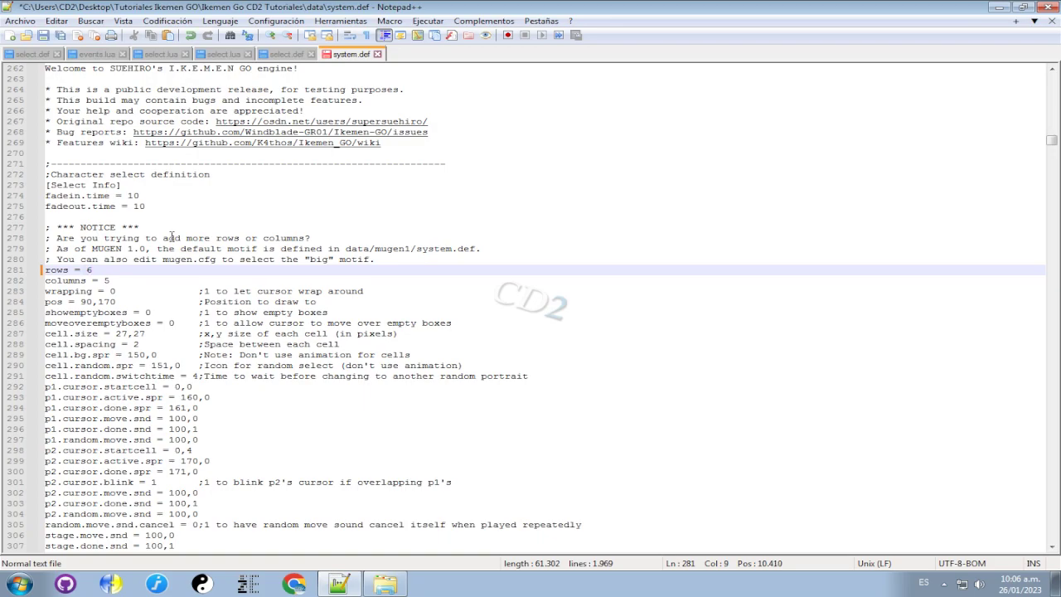
key("ctrl+s")
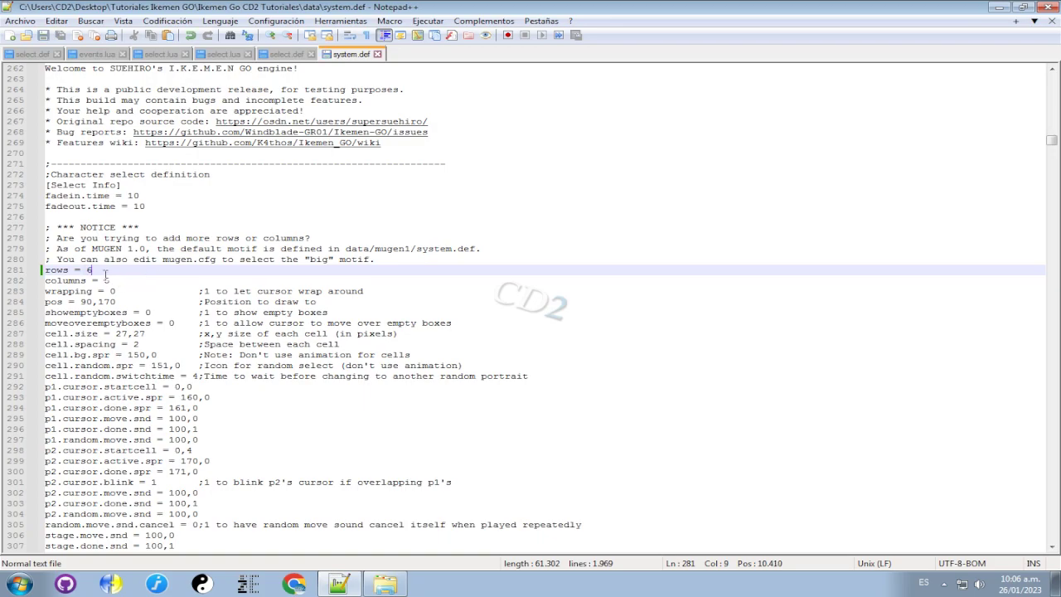
left_click(108, 280)
Launch Ikemen-Go-CD2-Tutoriales x64.exe, move through the character grid in single-team Training Mode, close the game, and return to system.def
mouse_move(403, 587)
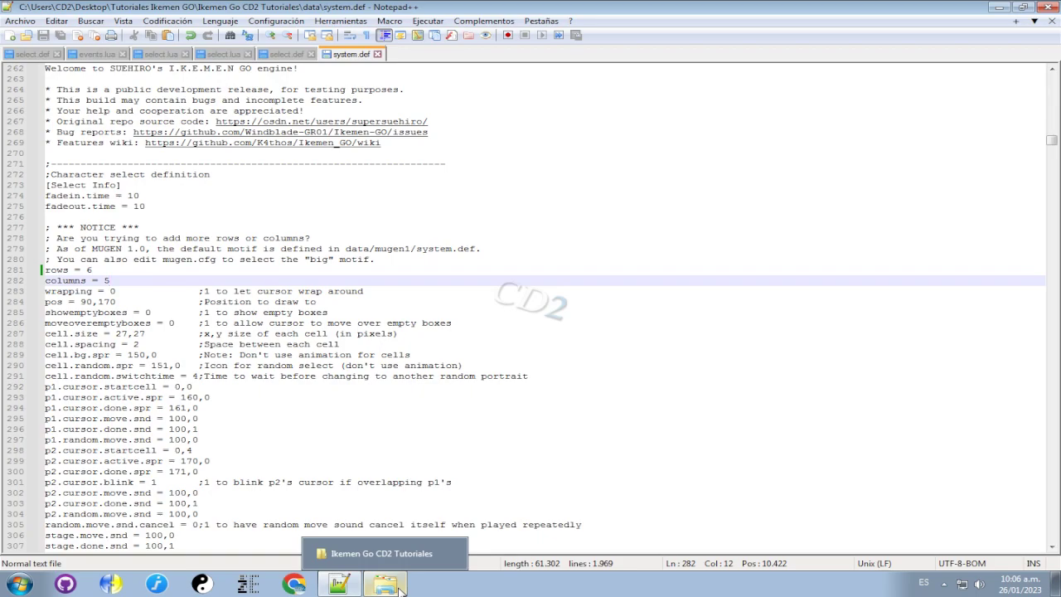
left_click(398, 586)
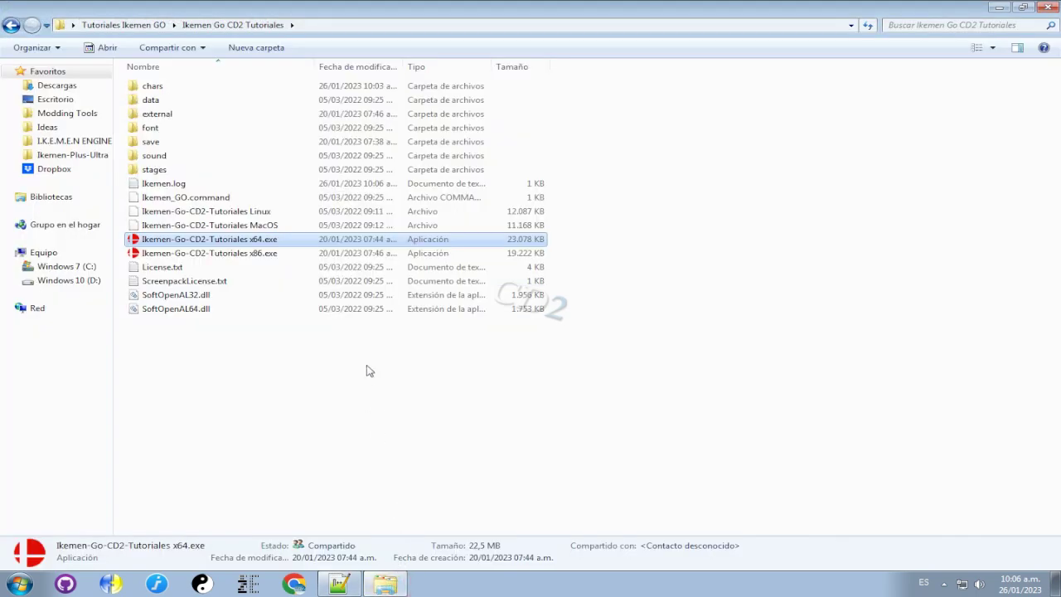
key("Return")
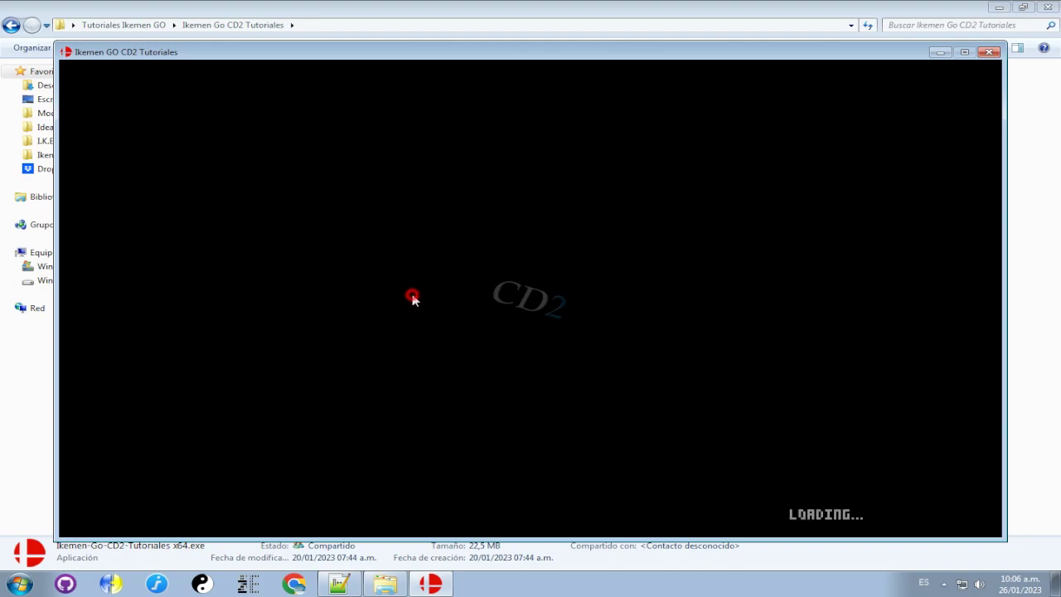
key("Down")
key("Down")
key("Down")
key("Return")
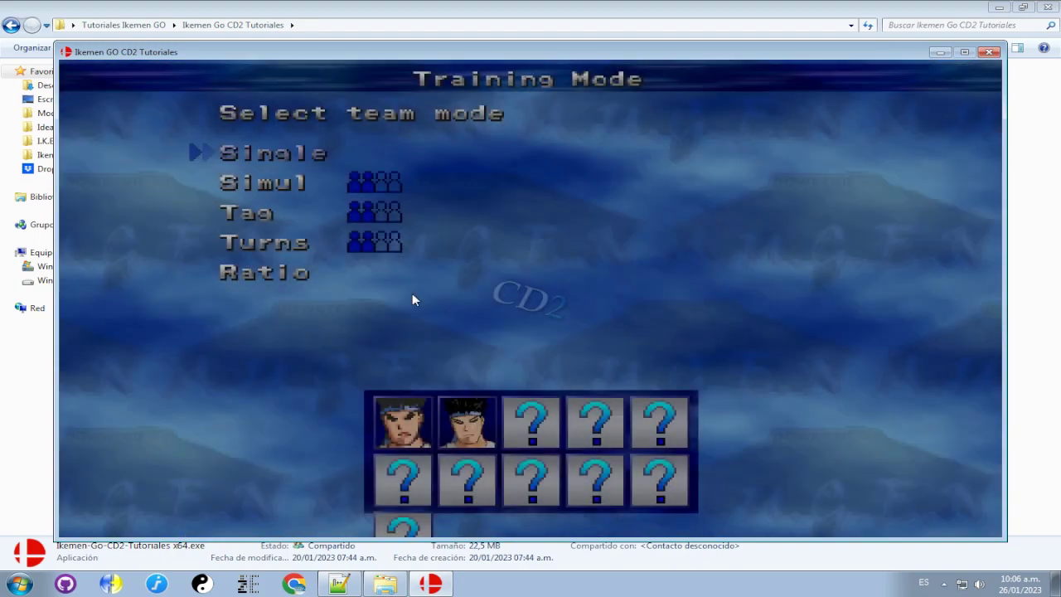
key("Return")
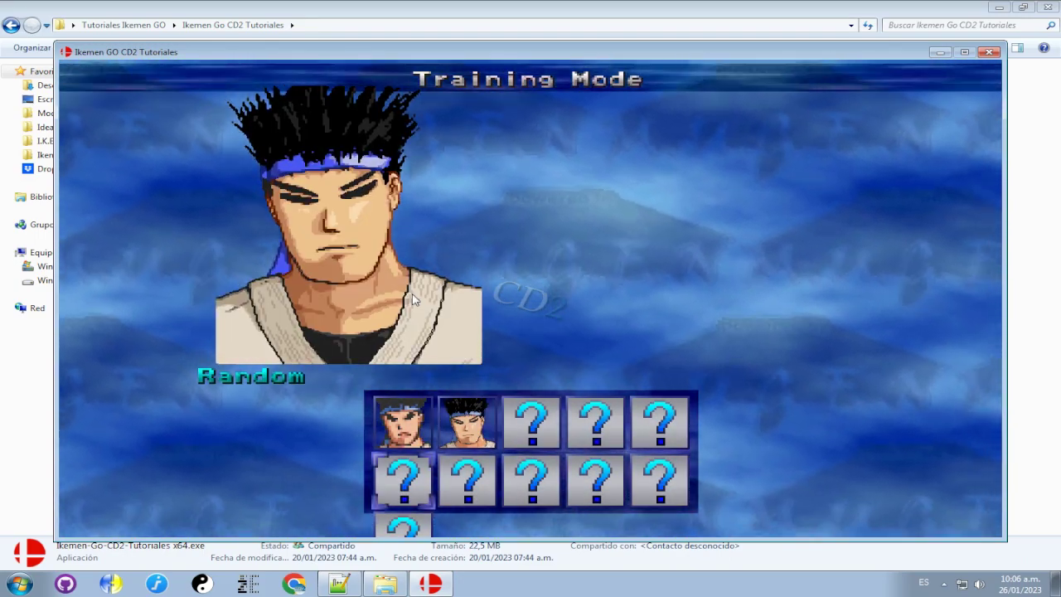
key("Up")
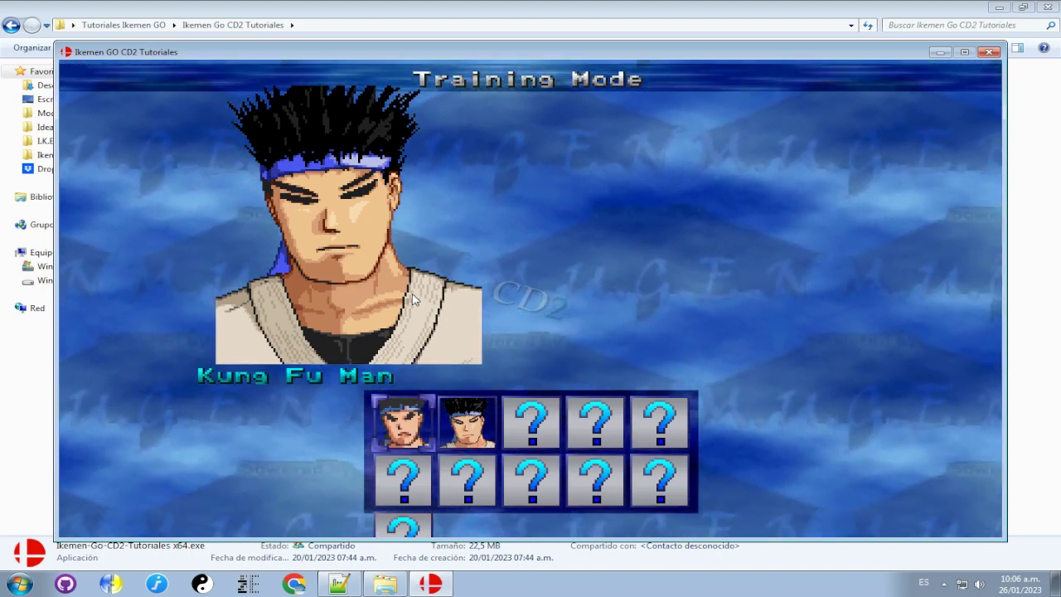
key("Down")
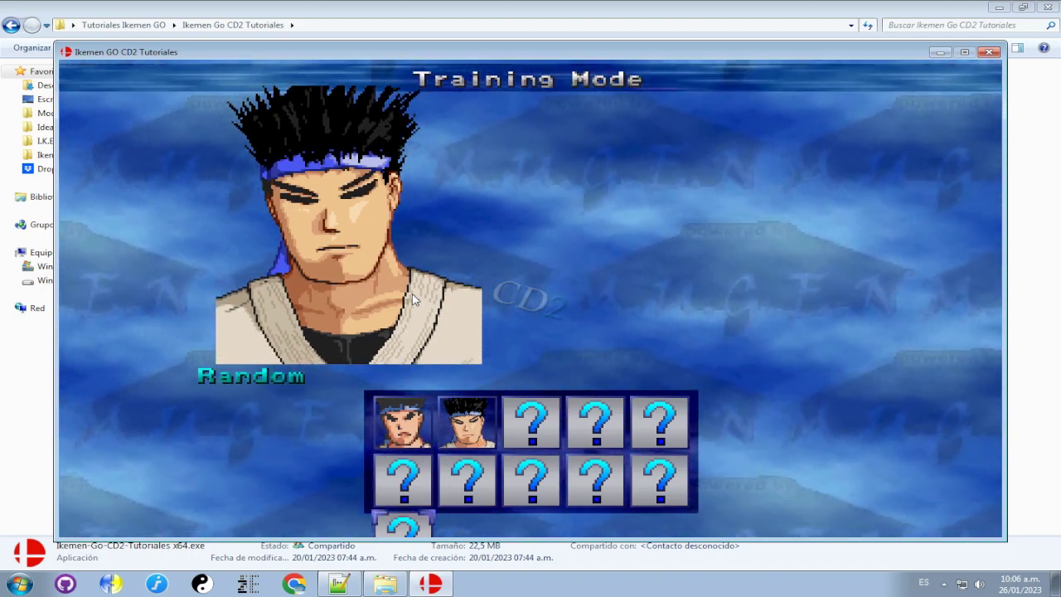
key("Up")
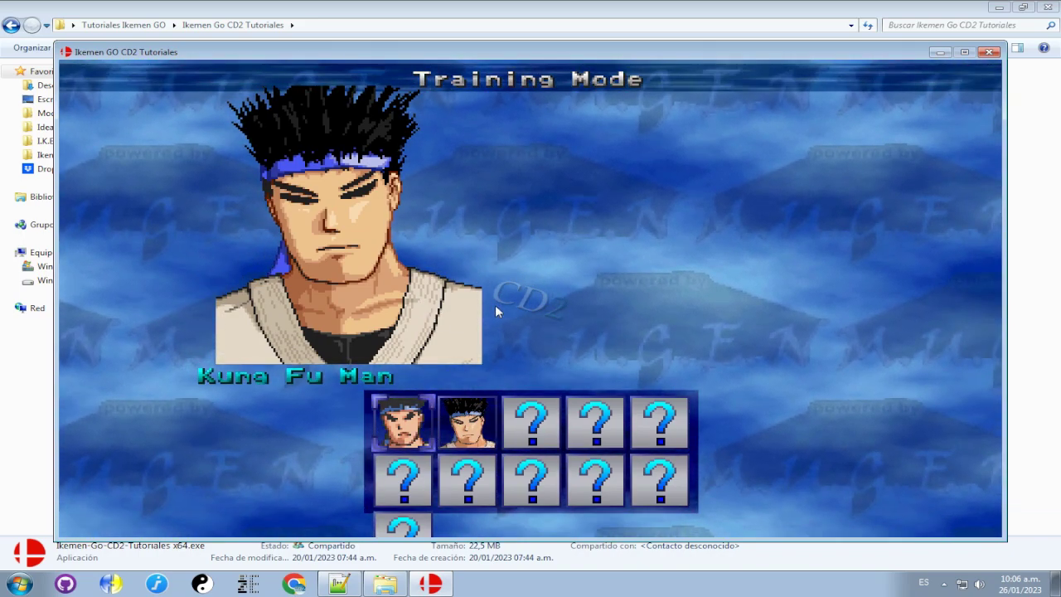
key("alt+F4")
key("alt+Tab")
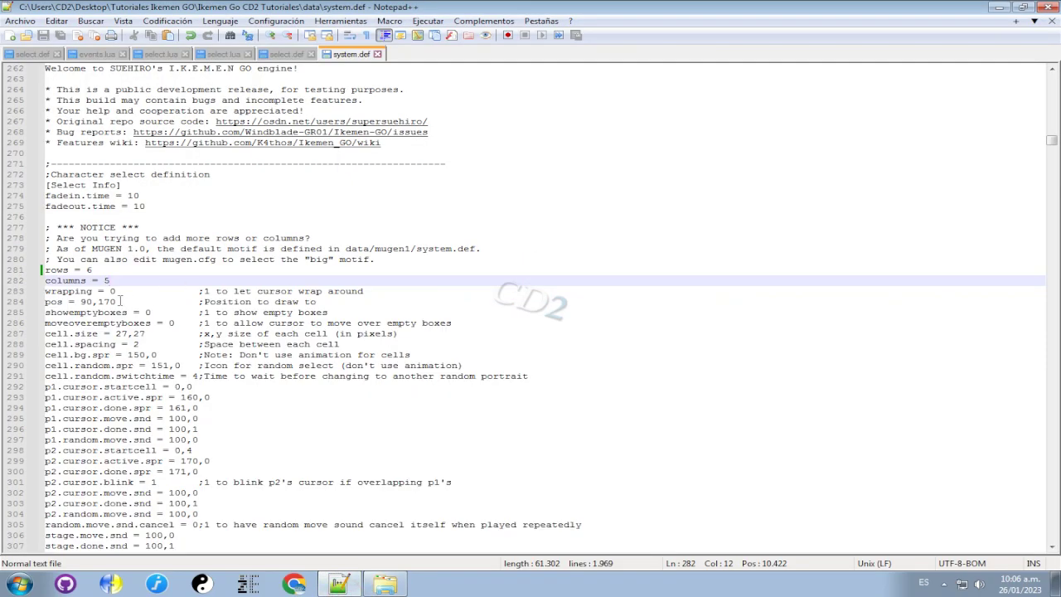
Set the select grid position pos to 90,140 in system.def and save the file
left_click(90, 301)
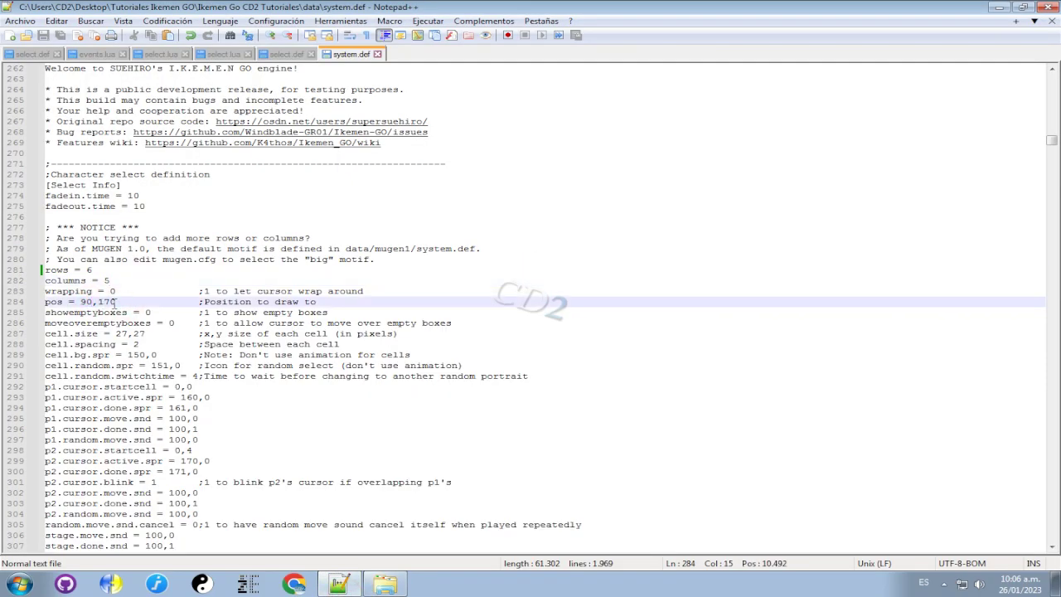
key("BackSpace")
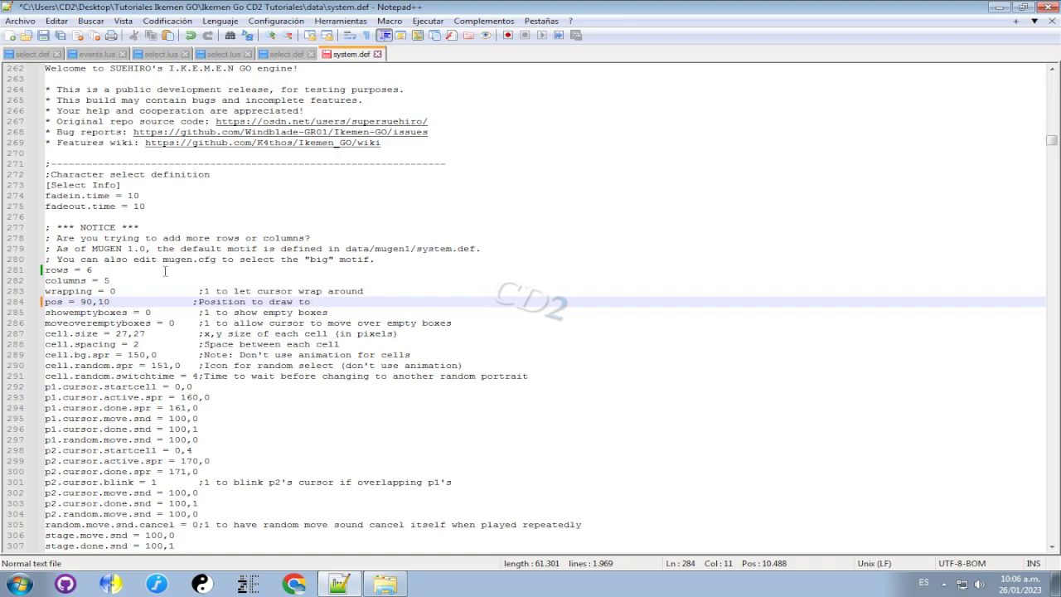
key("ctrl+s")
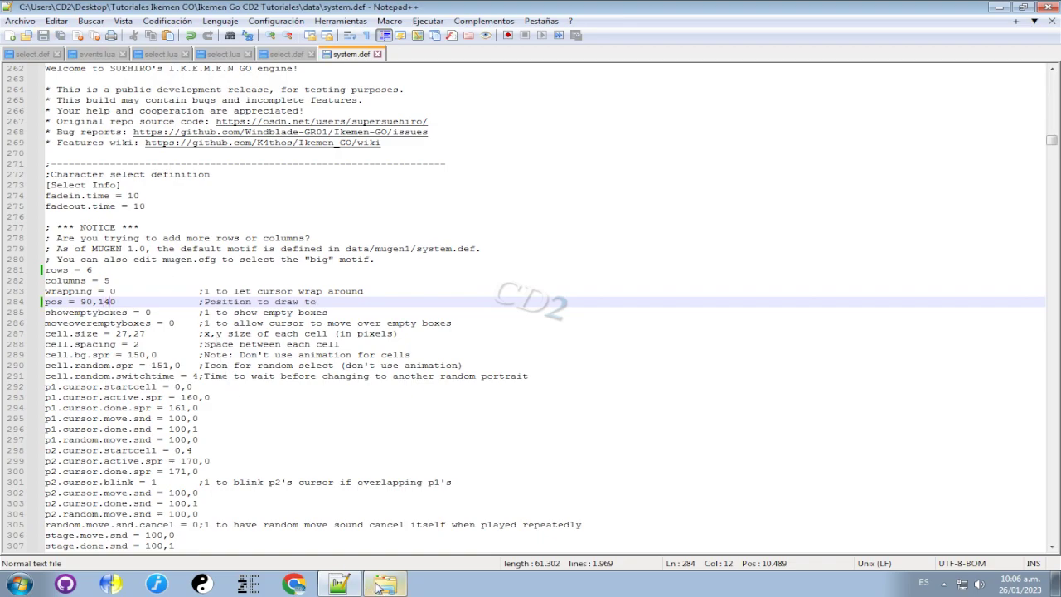
Run the x64 game again to check the repositioned grid in single-team Training Mode, close it, and return to system.def
left_click(384, 584)
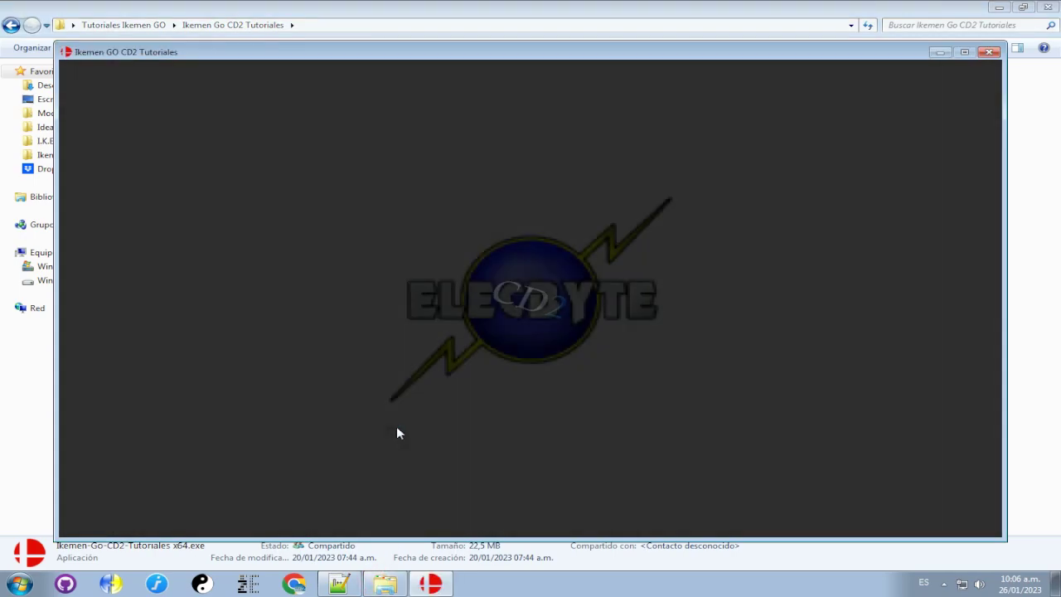
key("Down")
key("Down")
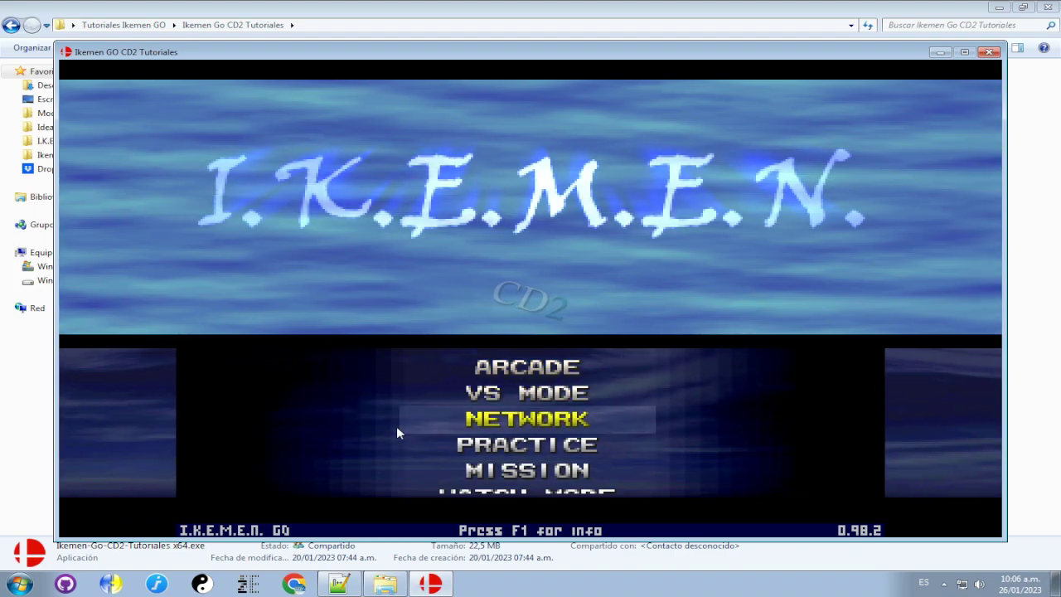
key("Down")
key("Return")
key("Return")
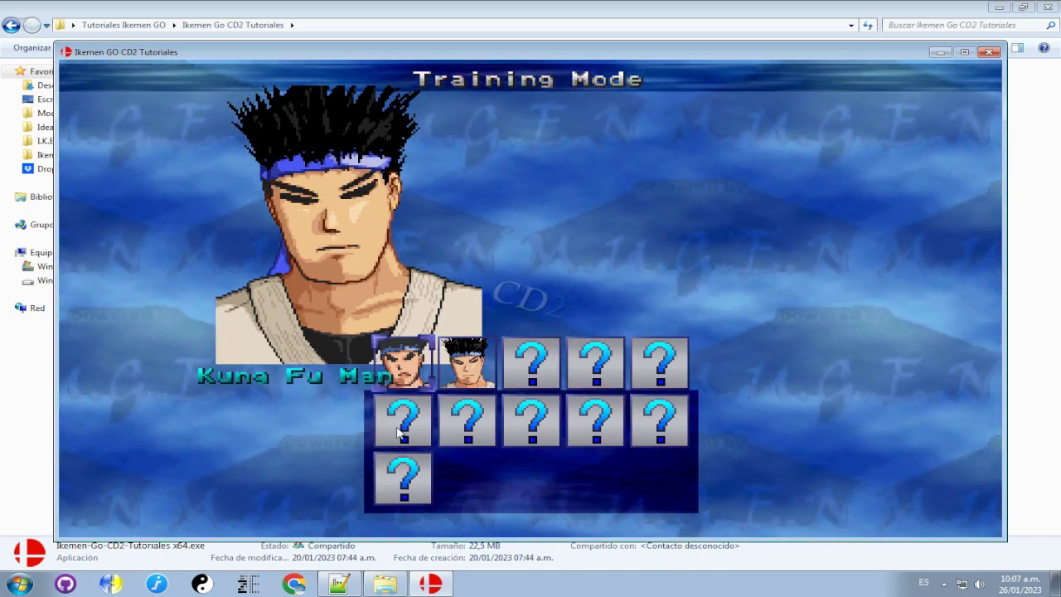
key("alt+F4")
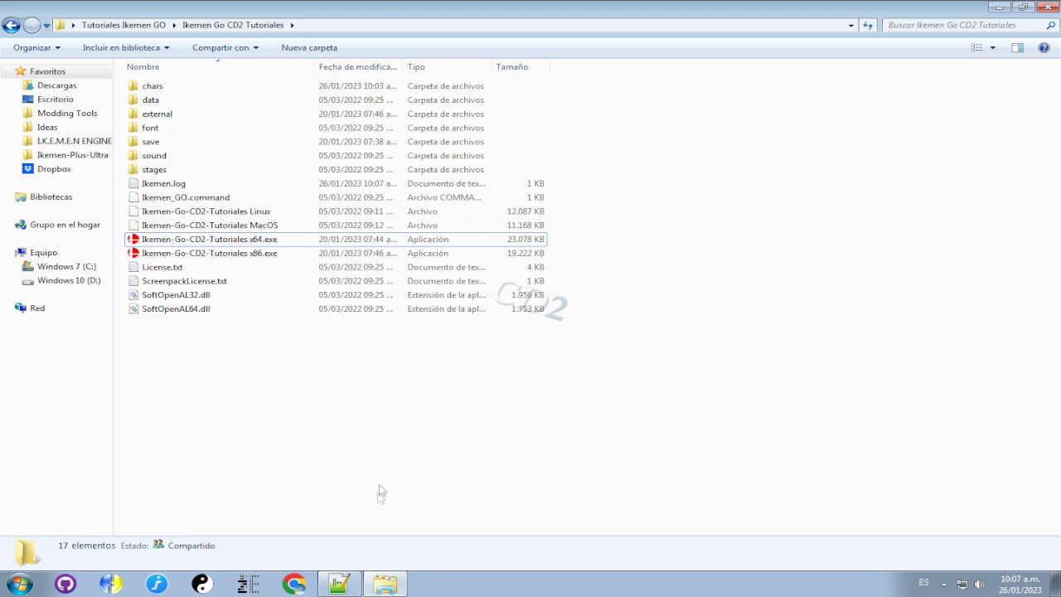
left_click(355, 582)
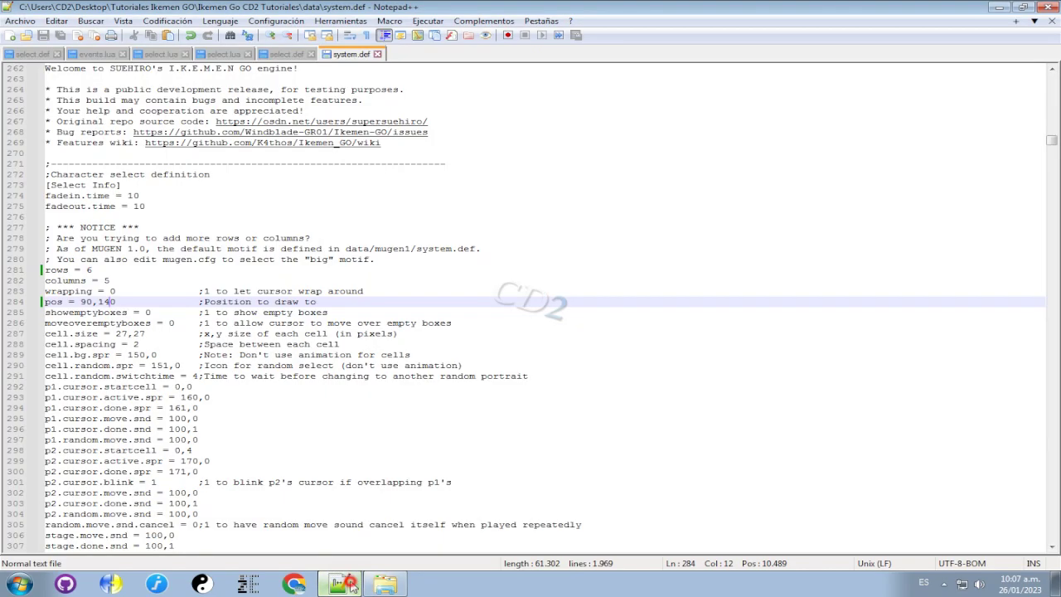
left_click(318, 195)
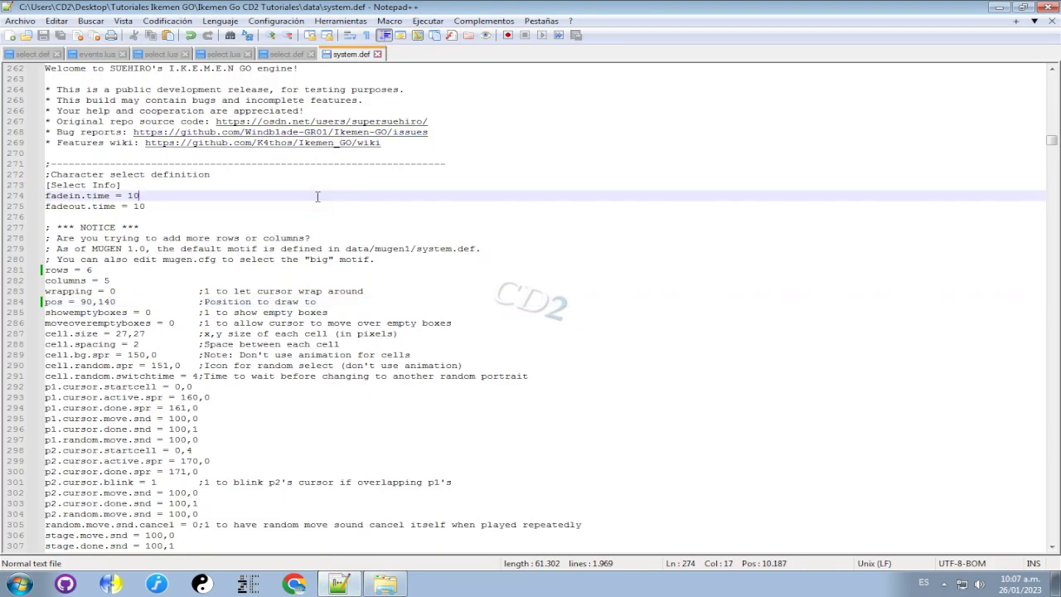
In select.def, replace the first randomselect line below kfm720 with Ryu and save the file
key("ctrl+Tab")
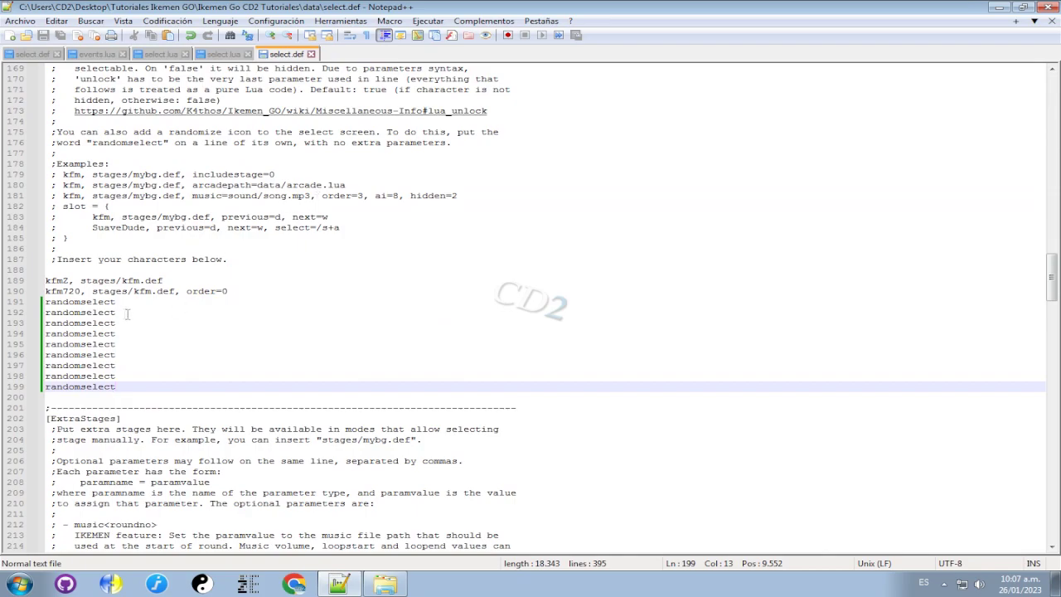
double_click(101, 303)
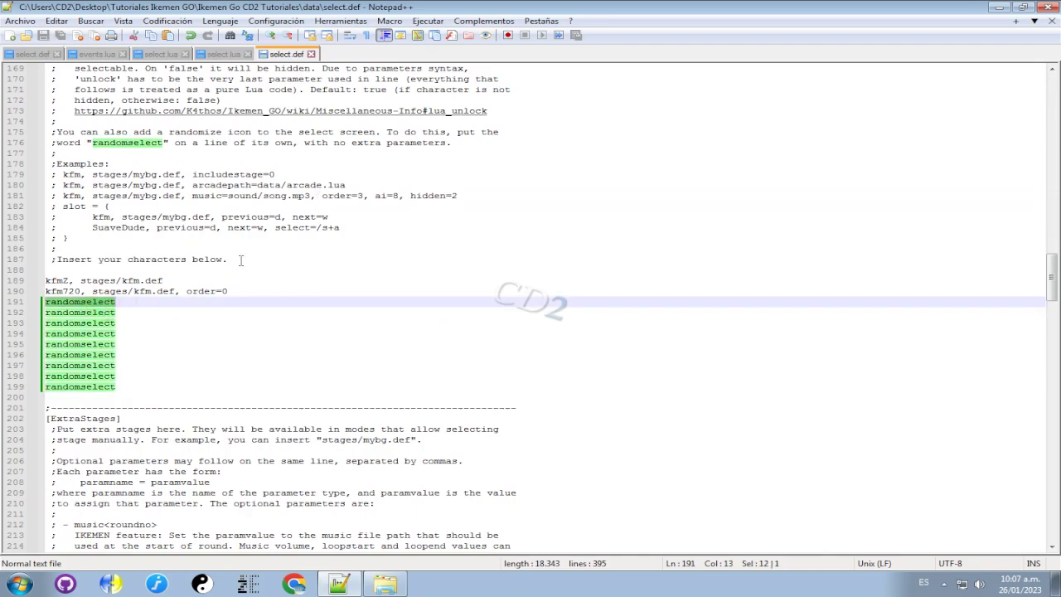
type("Ry")
key("ctrl+s")
Open the Ryu folder inside chars, examine its Ryu.def and masterryu.def files, and return to select.def
left_click(384, 584)
left_click(182, 89)
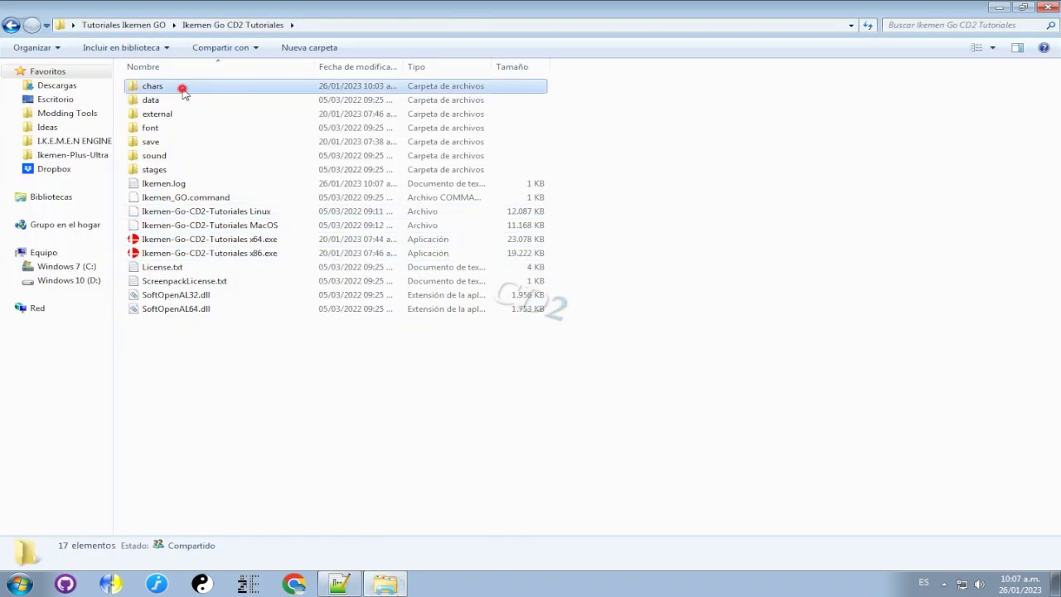
double_click(182, 89)
double_click(154, 129)
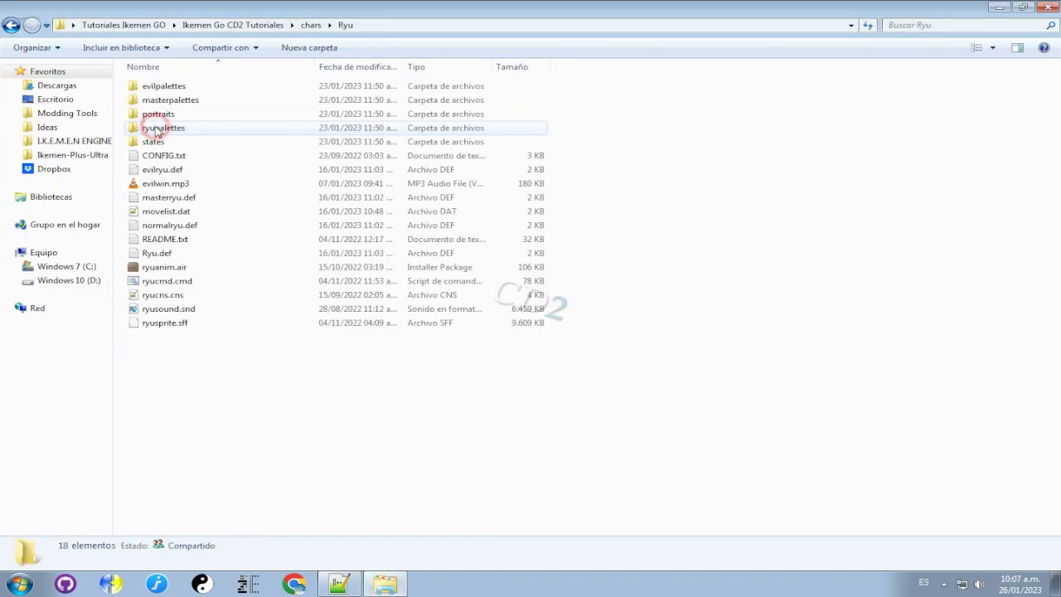
left_click(187, 255)
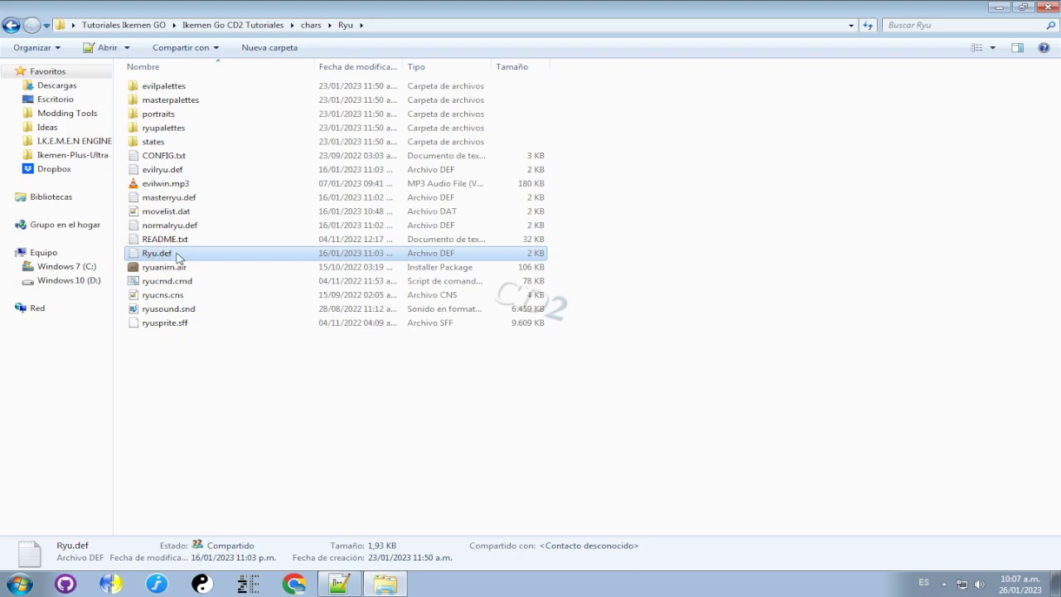
left_click(176, 199)
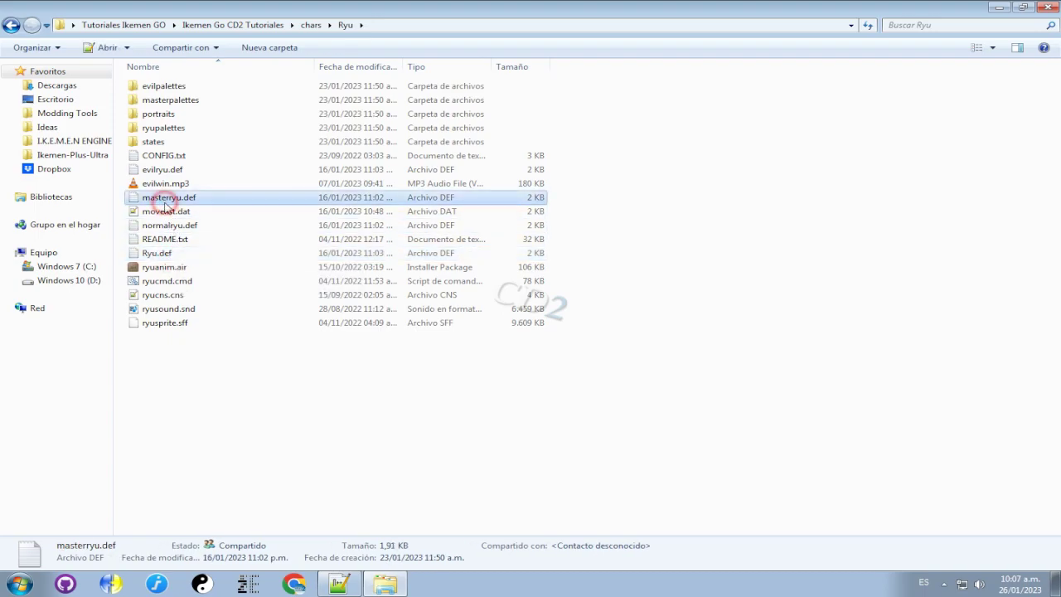
key("alt+Tab")
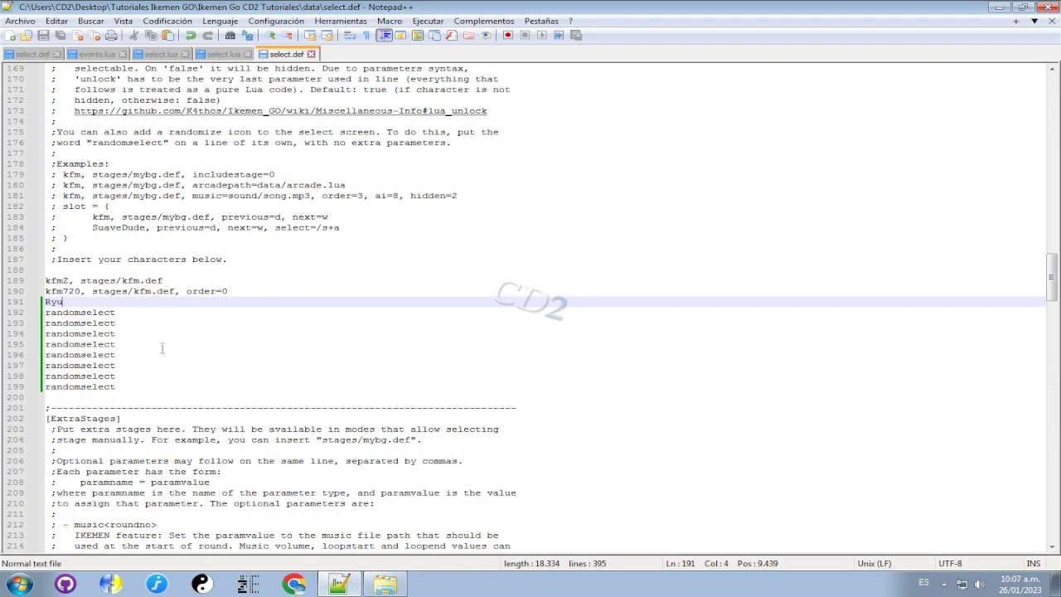
Extend the Ryu entry in select.def to Ryu/masterryu.def, save, and compare it with the file in the Ryu folder
type("/")
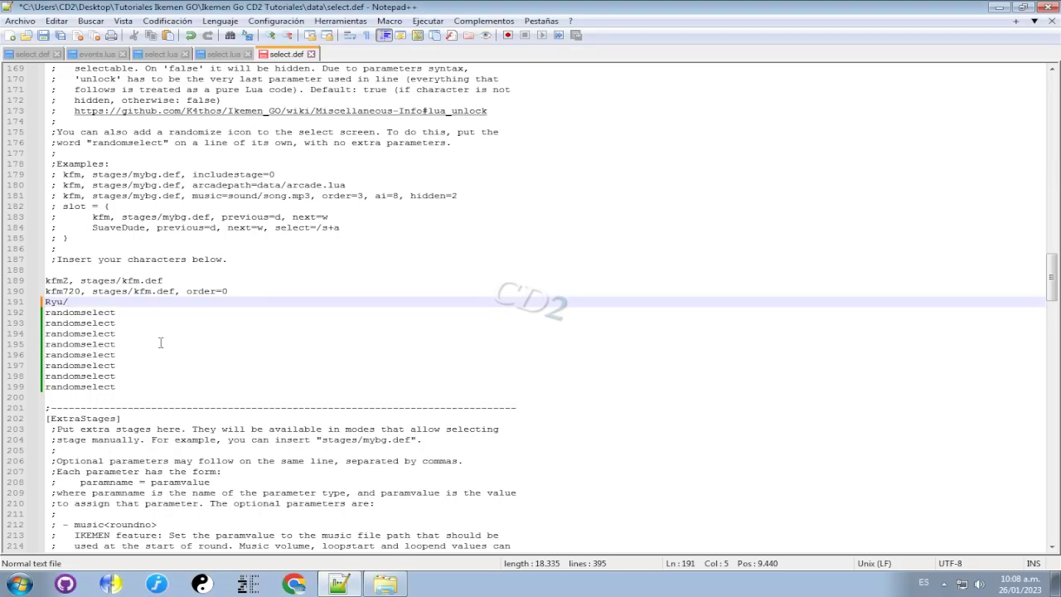
type("masterryu.def")
left_click(147, 290)
left_click(161, 303)
key("alt+Tab")
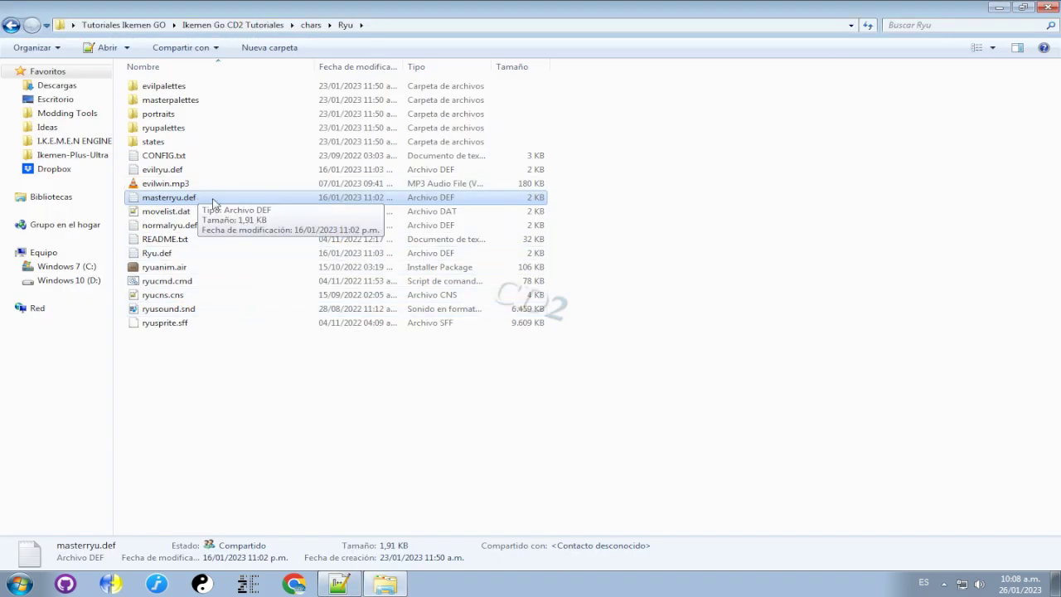
key("alt+Tab")
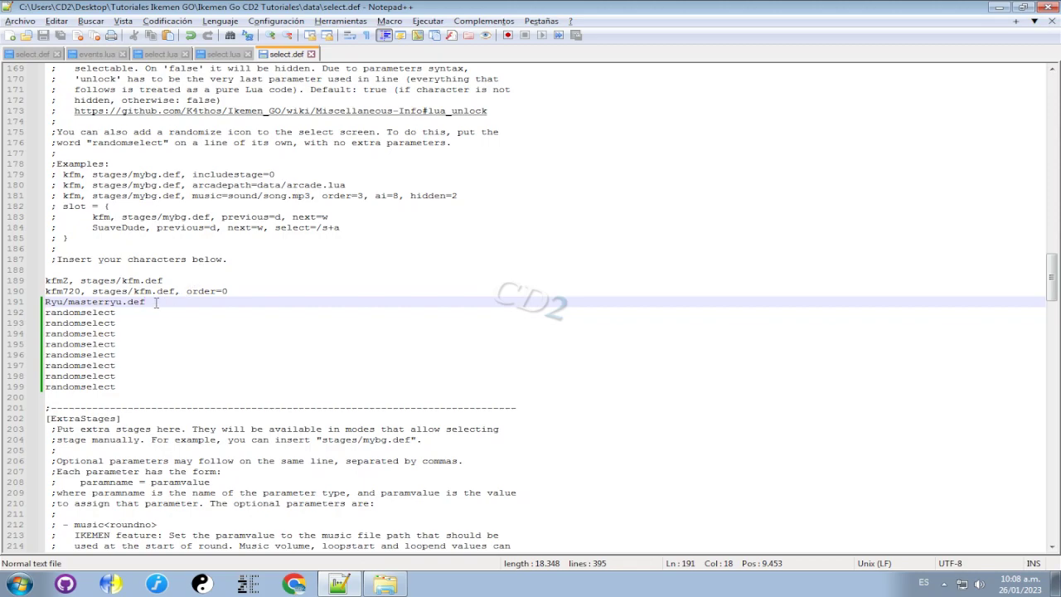
Remove /masterryu.def from the Ryu entry in select.def and save the file
left_click_drag(149, 304, 66, 305)
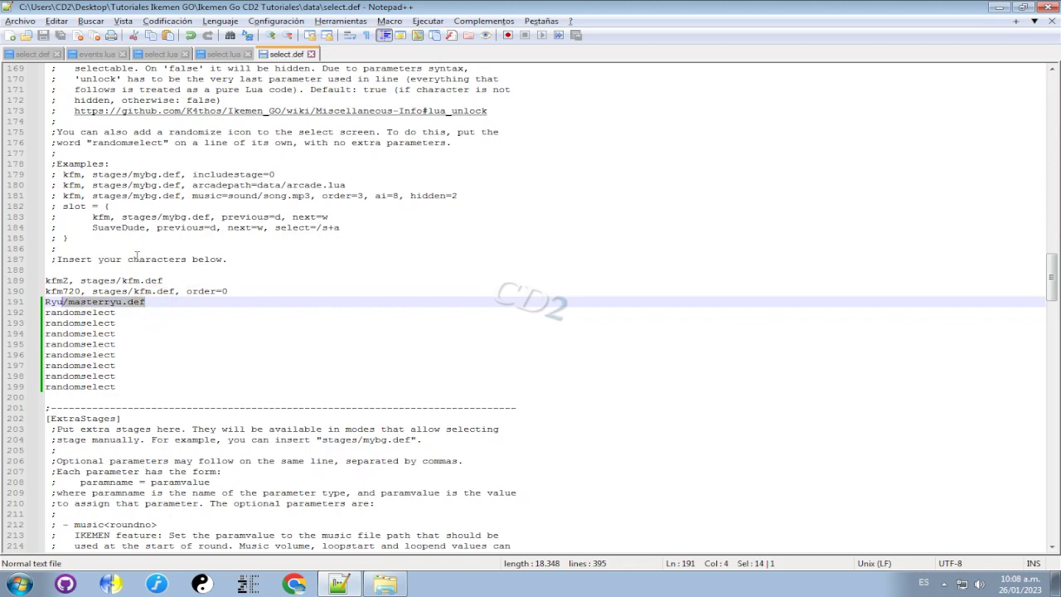
key("BackSpace")
key("ctrl+s")
Check Ryu.def in the Ryu folder and kfm720.def in the kfm720 folder against their character entries in select.def
key("alt+Tab")
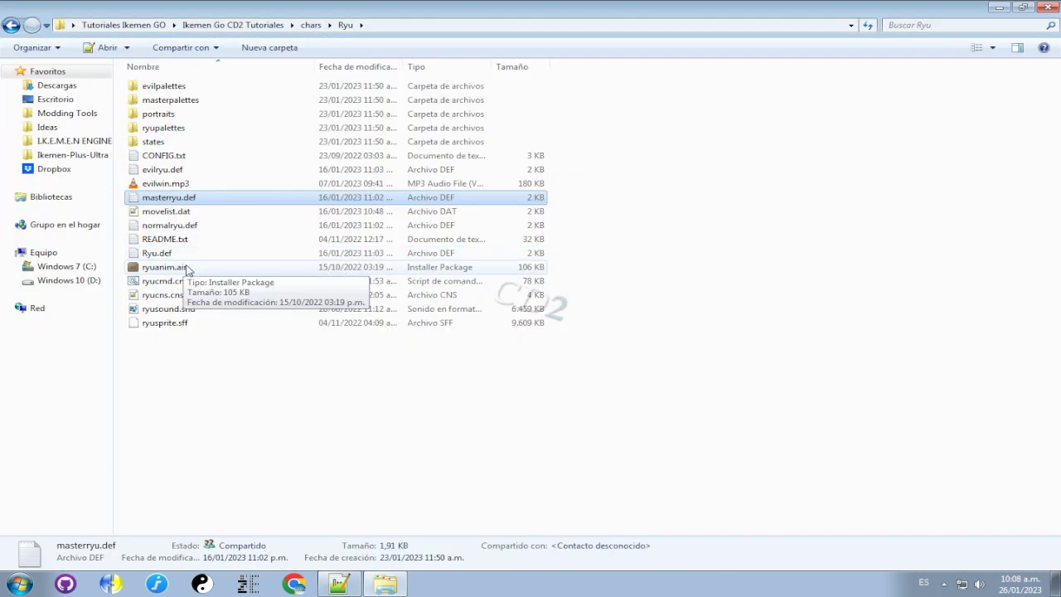
left_click(179, 254)
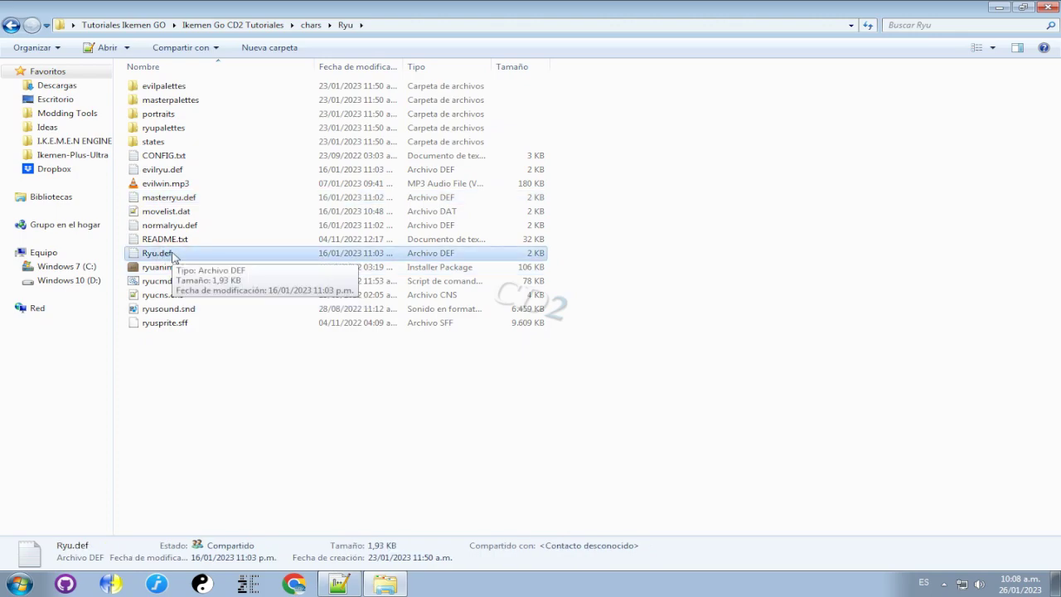
left_click(310, 25)
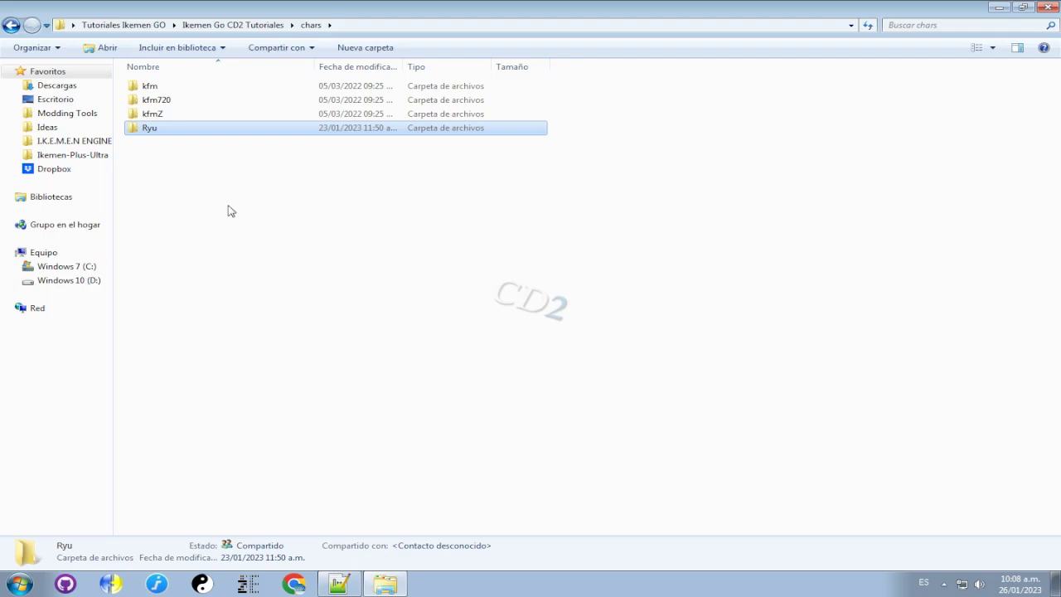
key("Up")
key("Up")
key("Up")
key("Down")
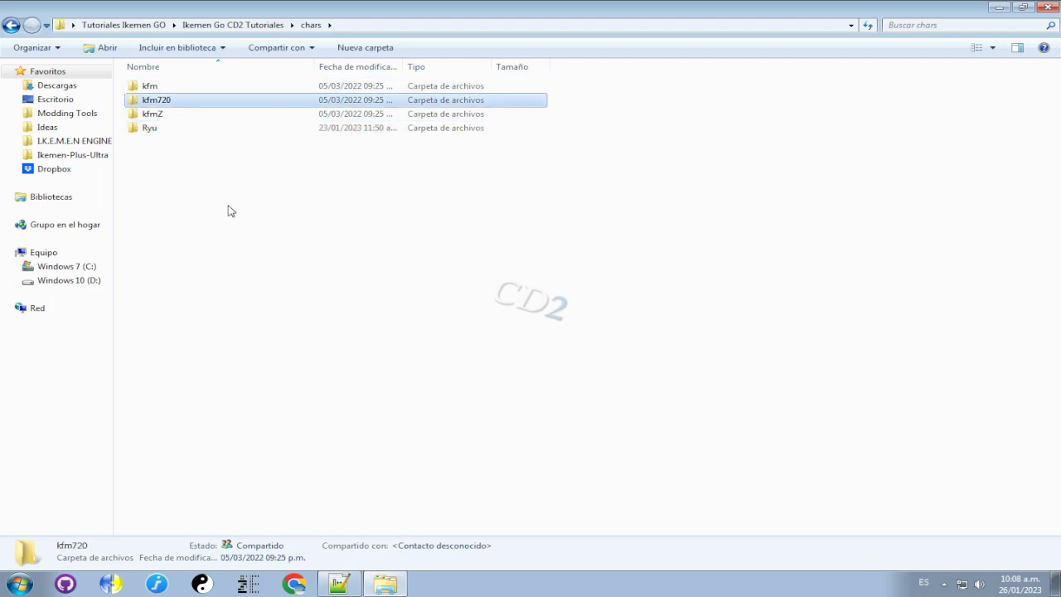
key("Return")
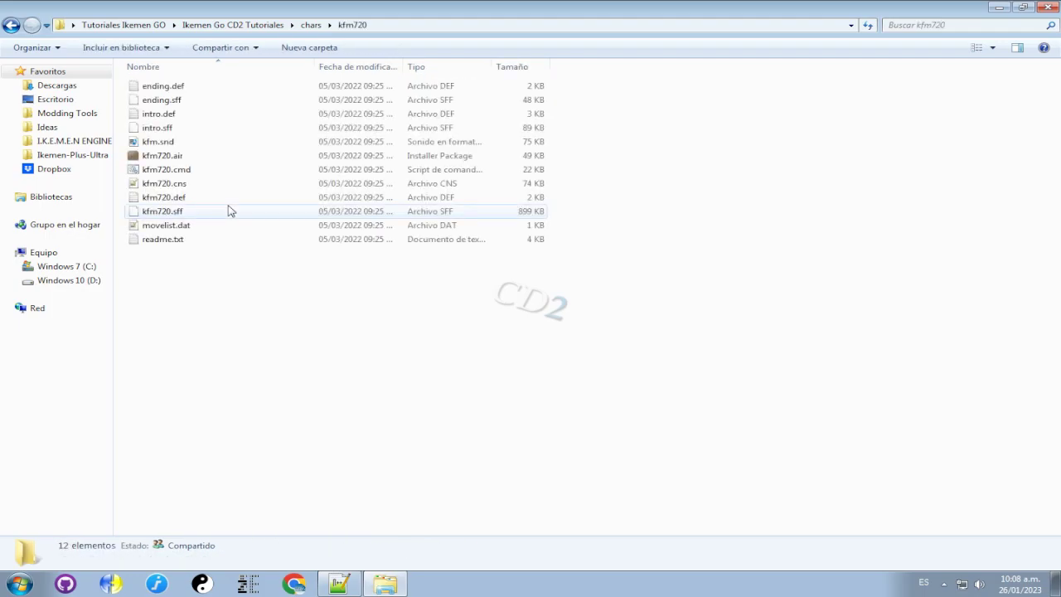
double_click(177, 197)
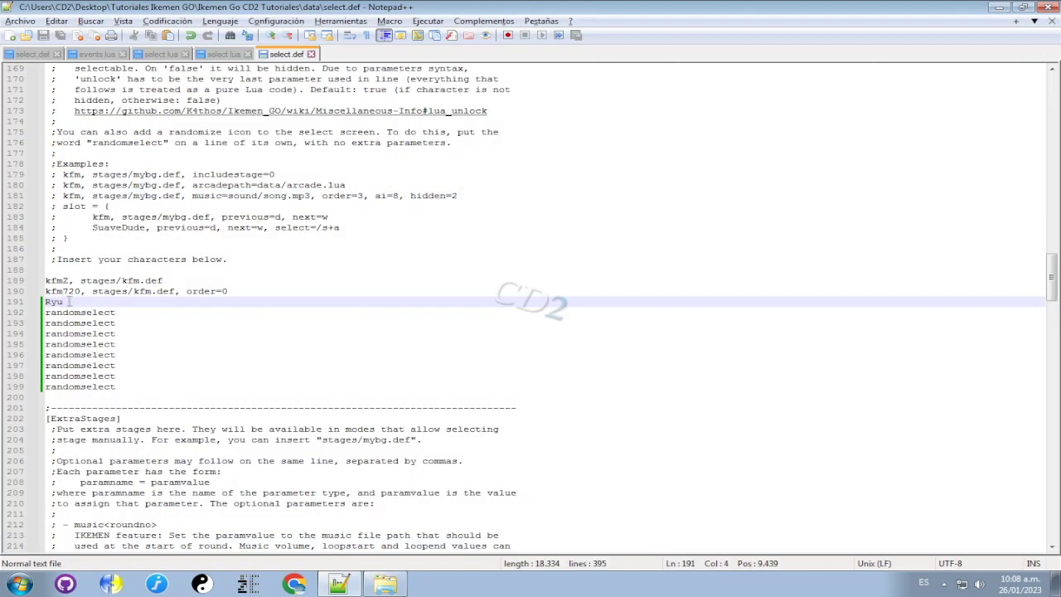
double_click(63, 292)
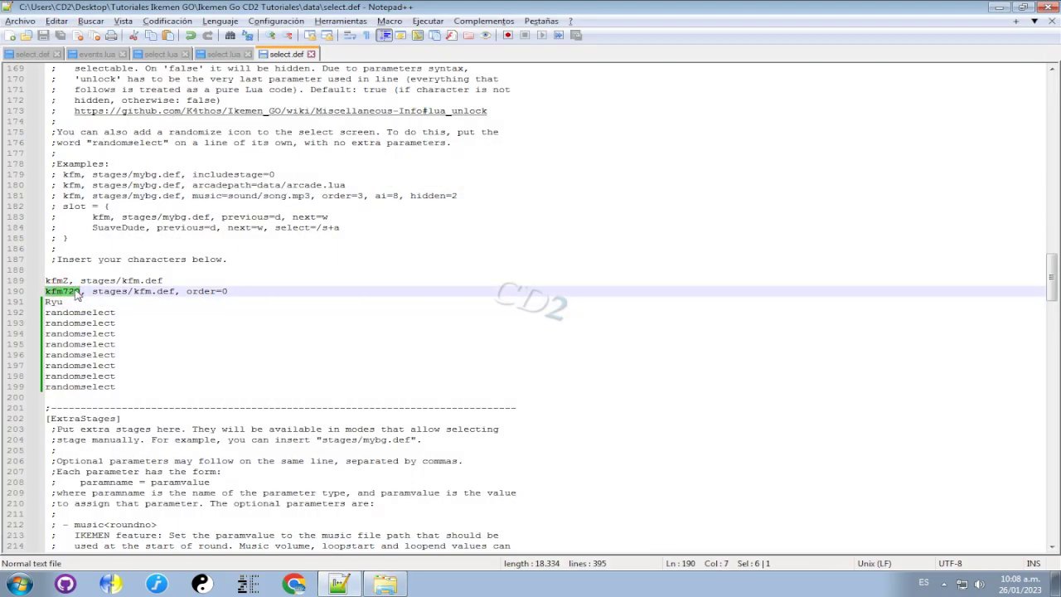
key("alt+Tab")
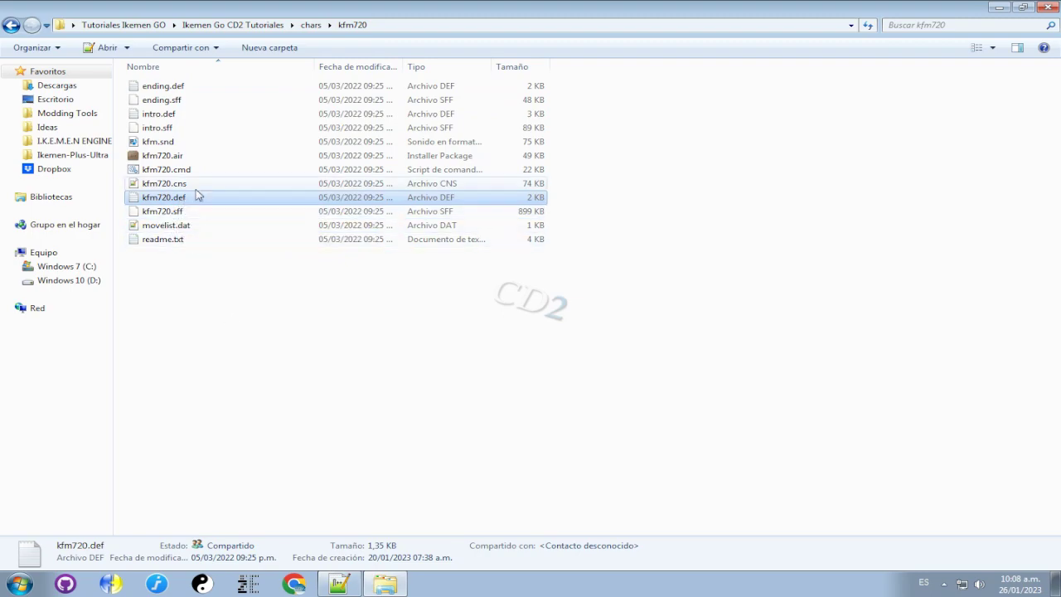
Inspect the folder options' advanced view setting for hiding known file extensions, and leave the options unchanged
left_click(212, 278)
left_click(59, 47)
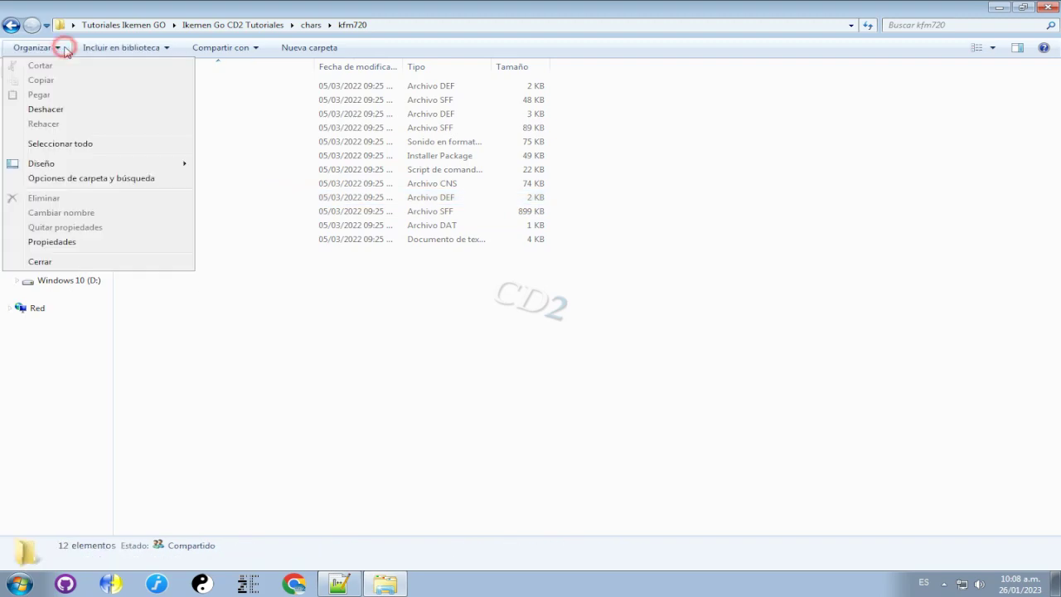
left_click(75, 179)
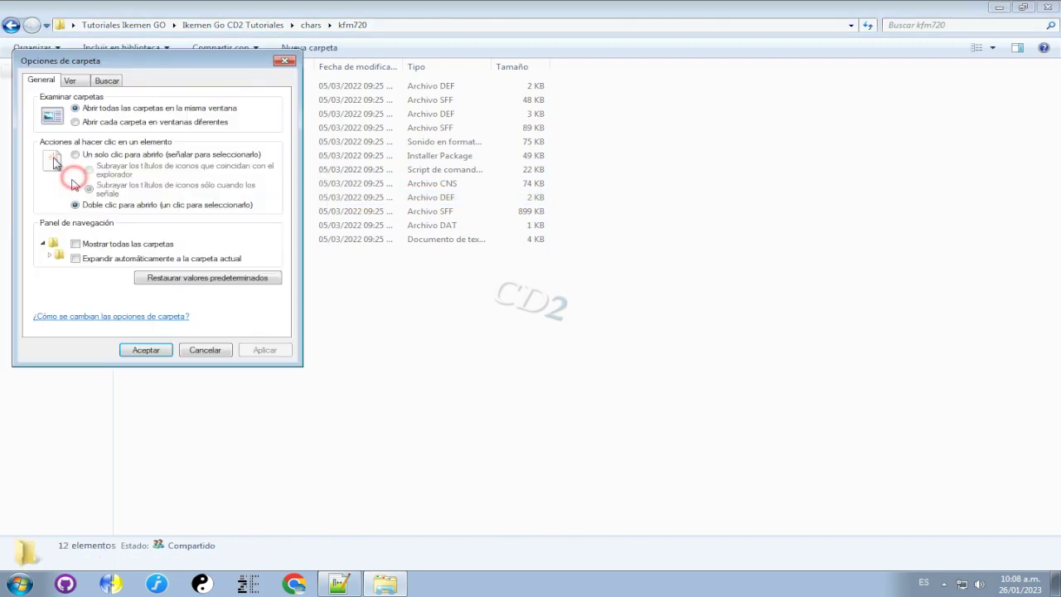
left_click(72, 81)
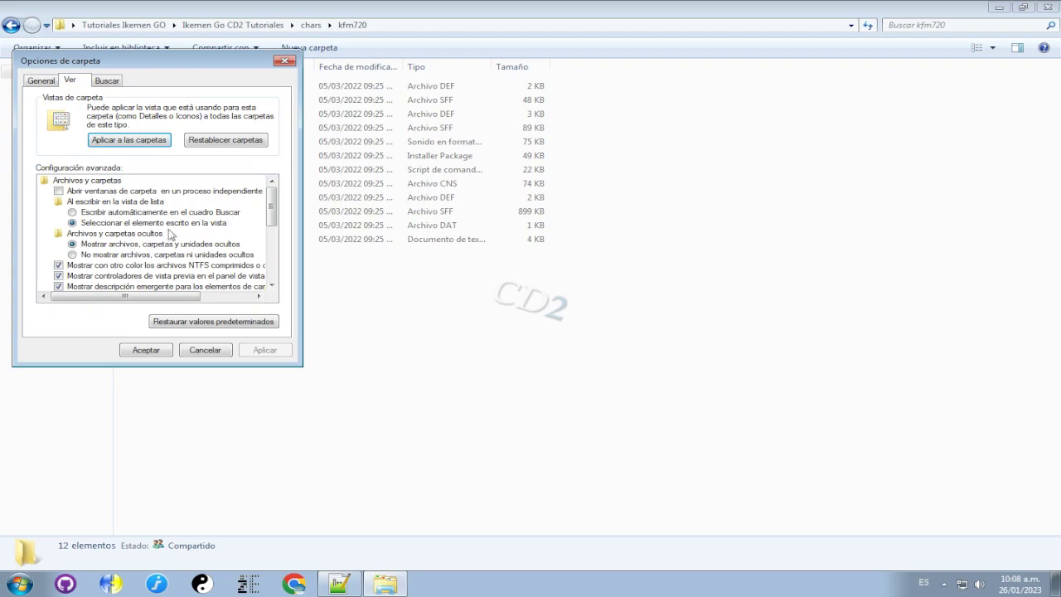
left_click_drag(270, 212, 271, 246)
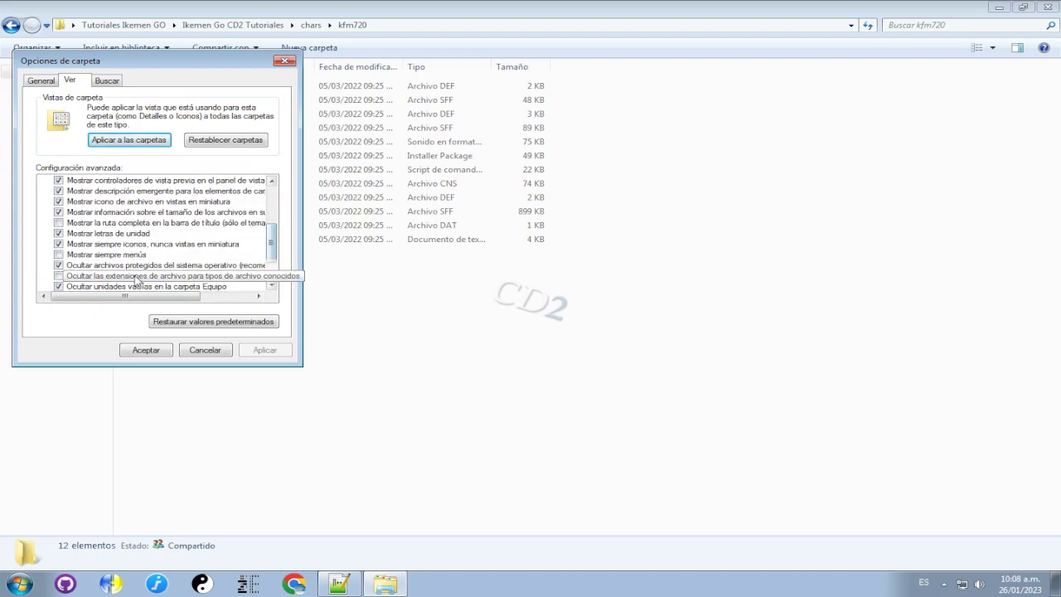
left_click(206, 350)
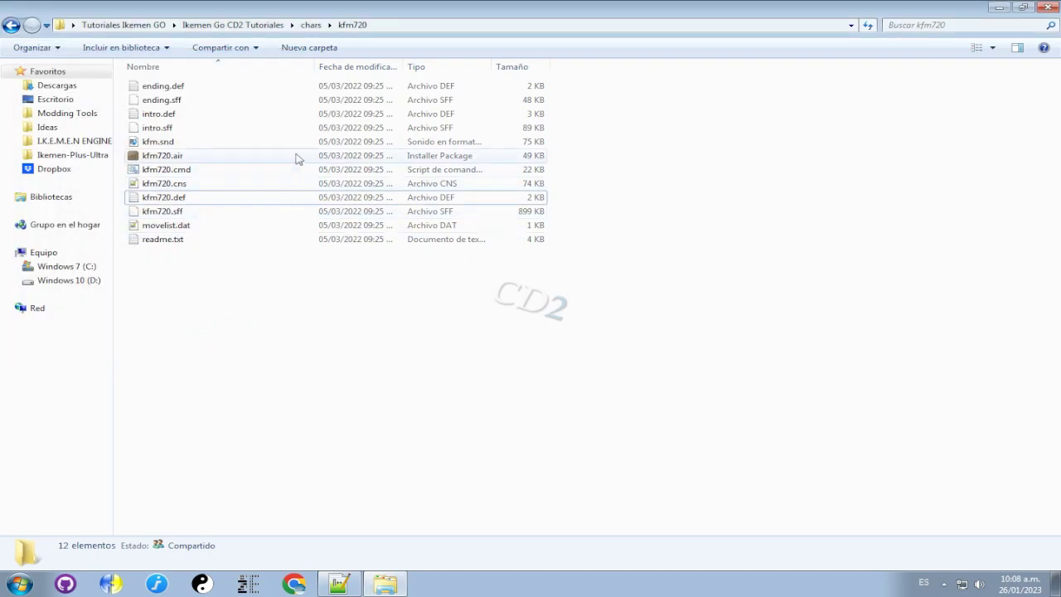
Return to the chars folder and recheck the Ryu entry in select.def
left_click(311, 25)
key("alt+Tab")
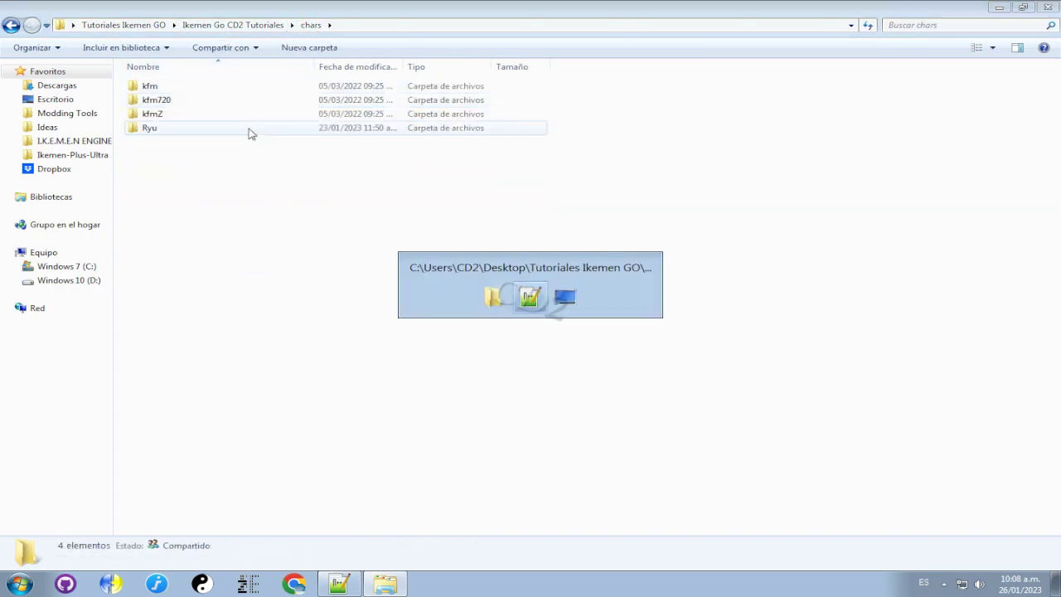
left_click(208, 319)
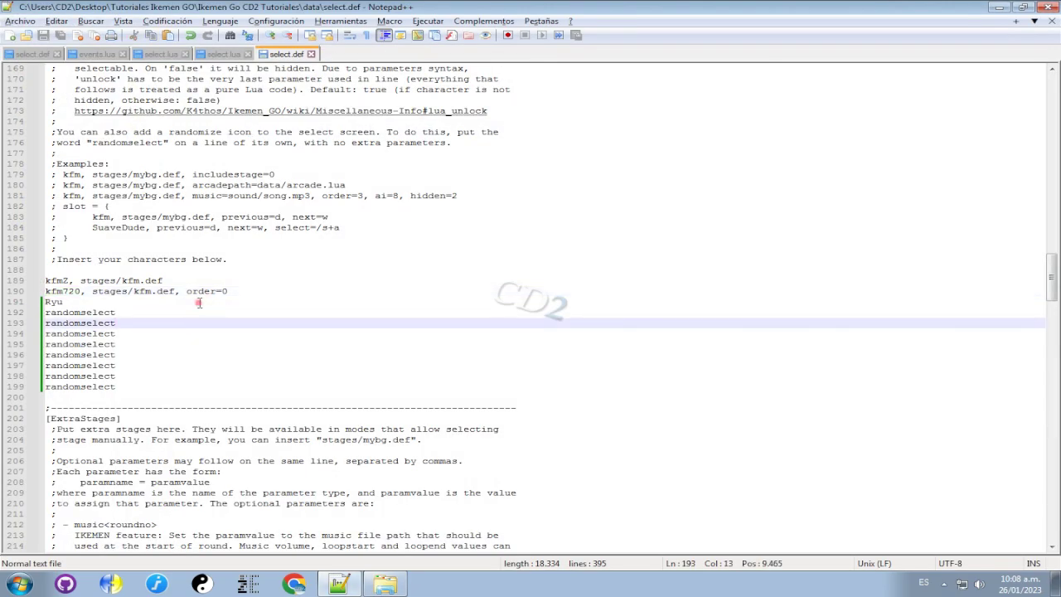
left_click(199, 302)
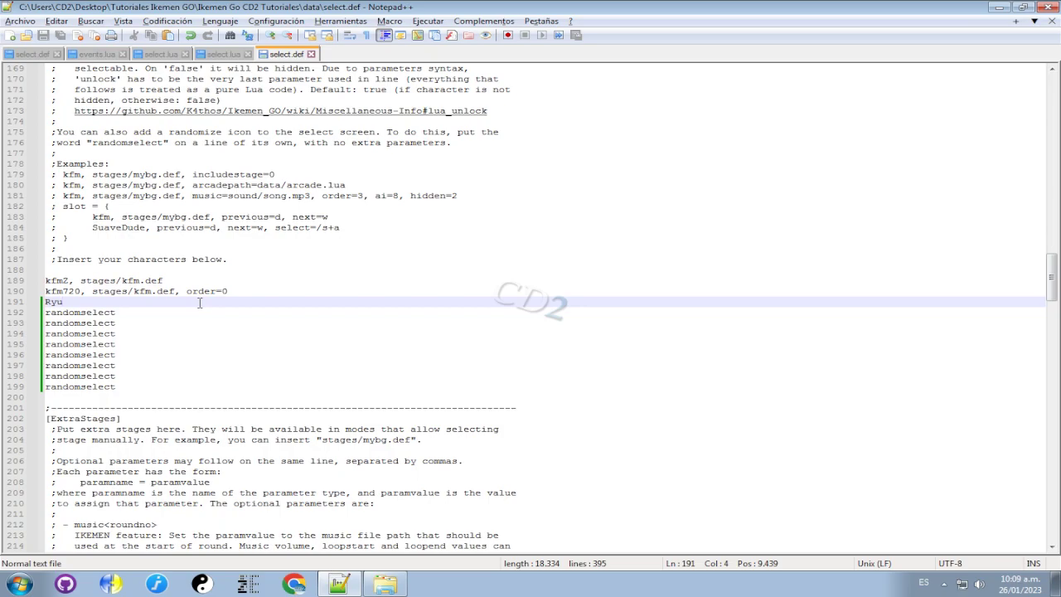
Copy Suzaku Castle.def and Suzaku Castle.sff from the stage folder inside content
key("alt+Tab")
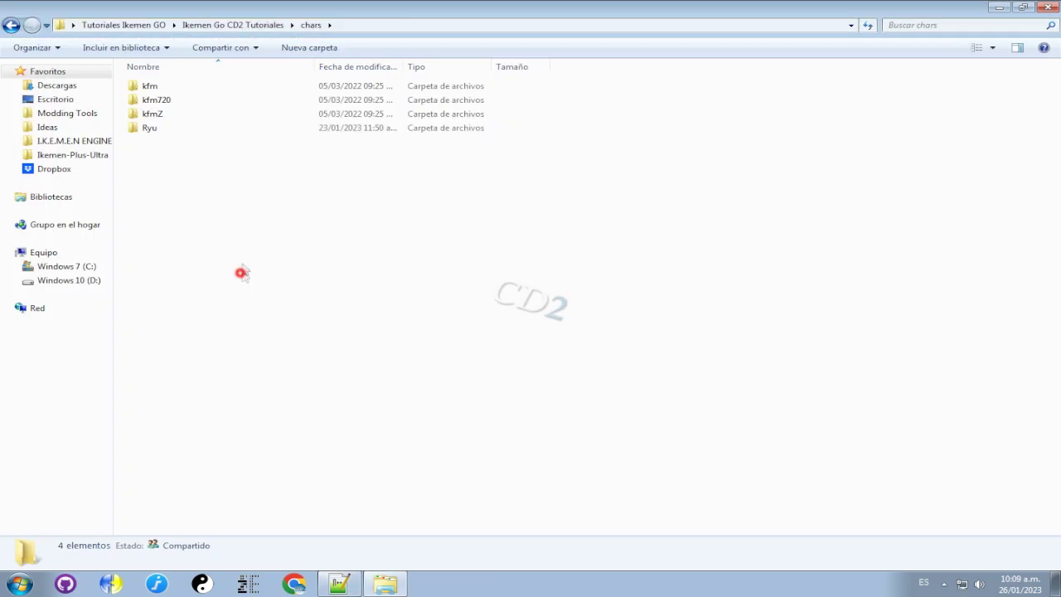
left_click(258, 25)
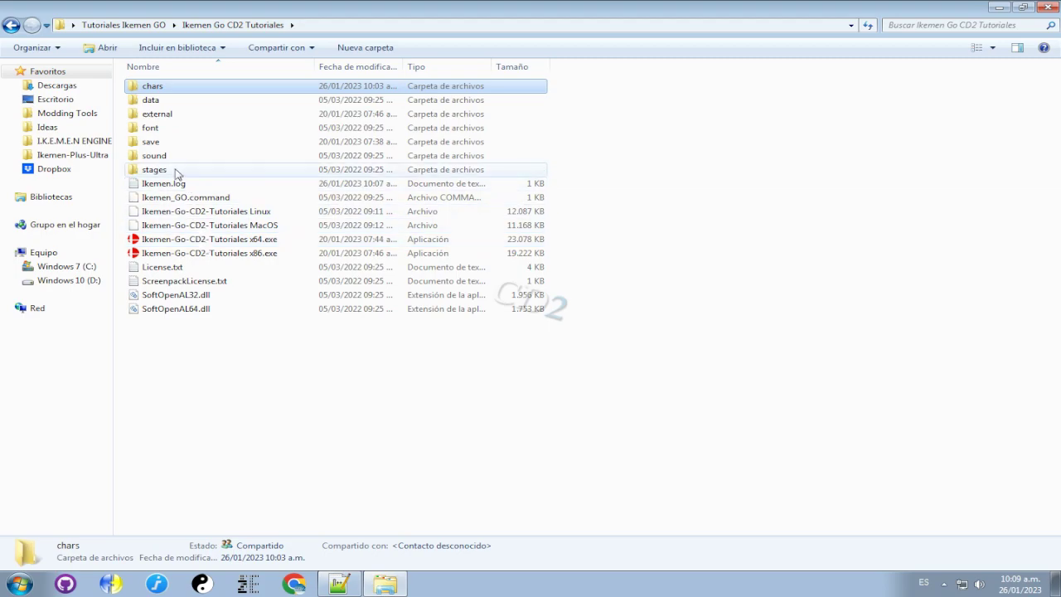
left_click(157, 26)
double_click(166, 85)
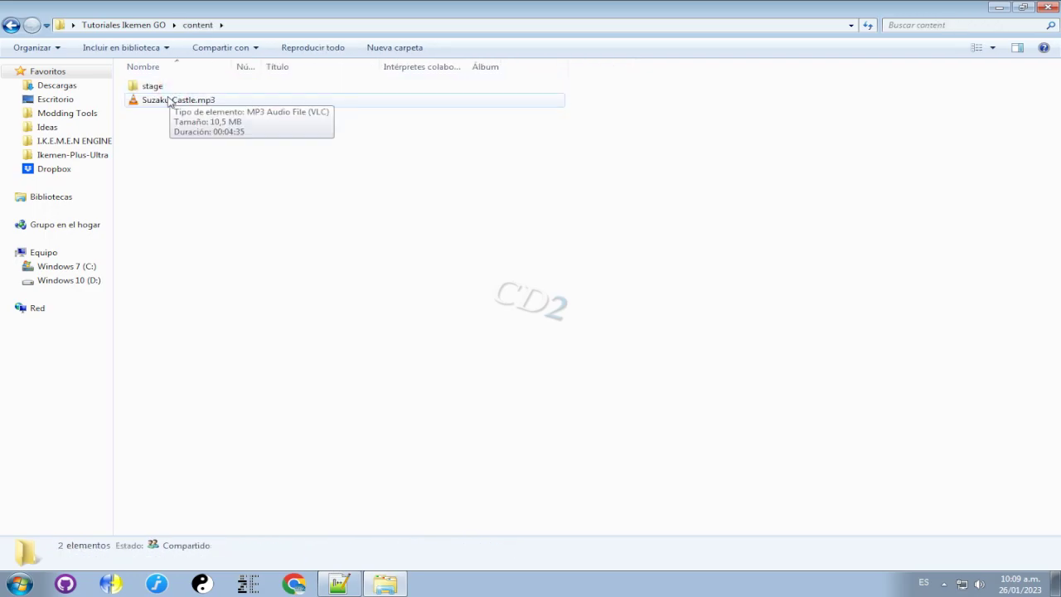
double_click(152, 85)
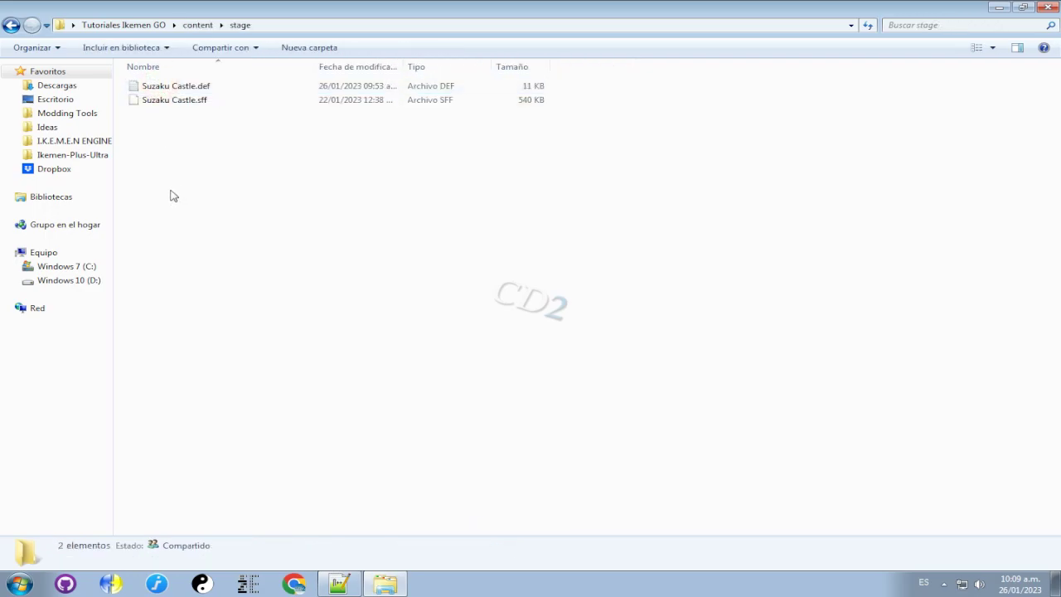
left_click_drag(173, 195, 253, 58)
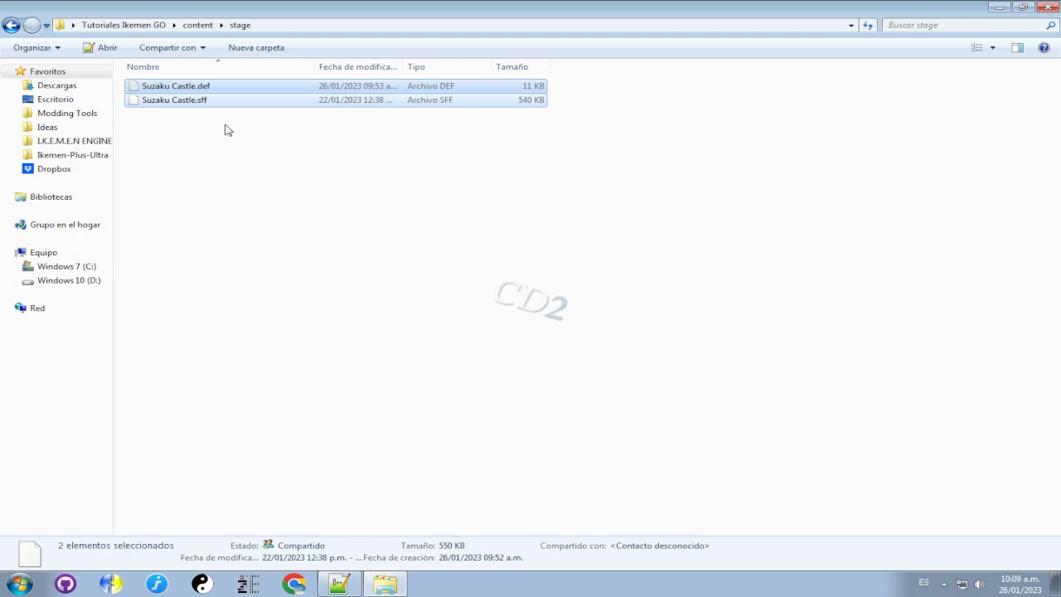
left_click(198, 25)
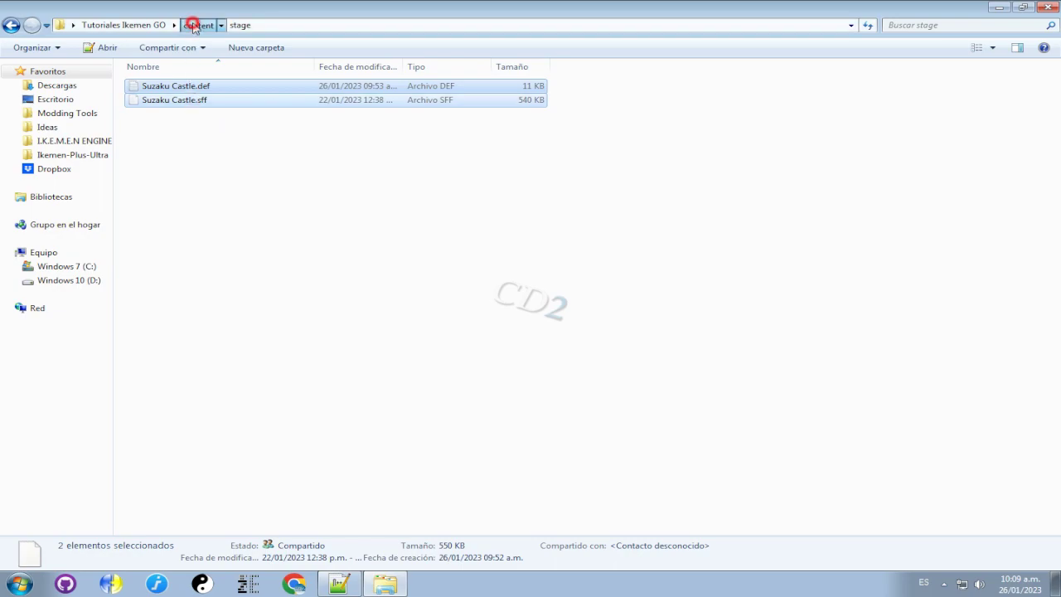
Paste the two Suzaku Castle files into the stages folder of Ikemen Go CD2 Tutoriales
left_click(124, 25)
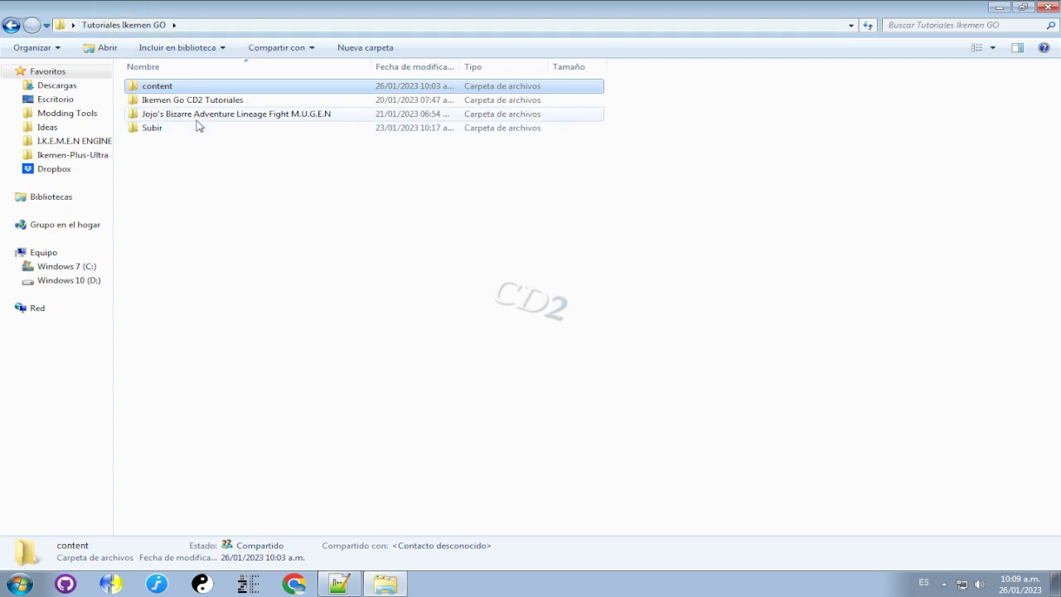
key("i")
key("Return")
key("Down")
key("Down")
key("Down")
key("Down")
key("Return")
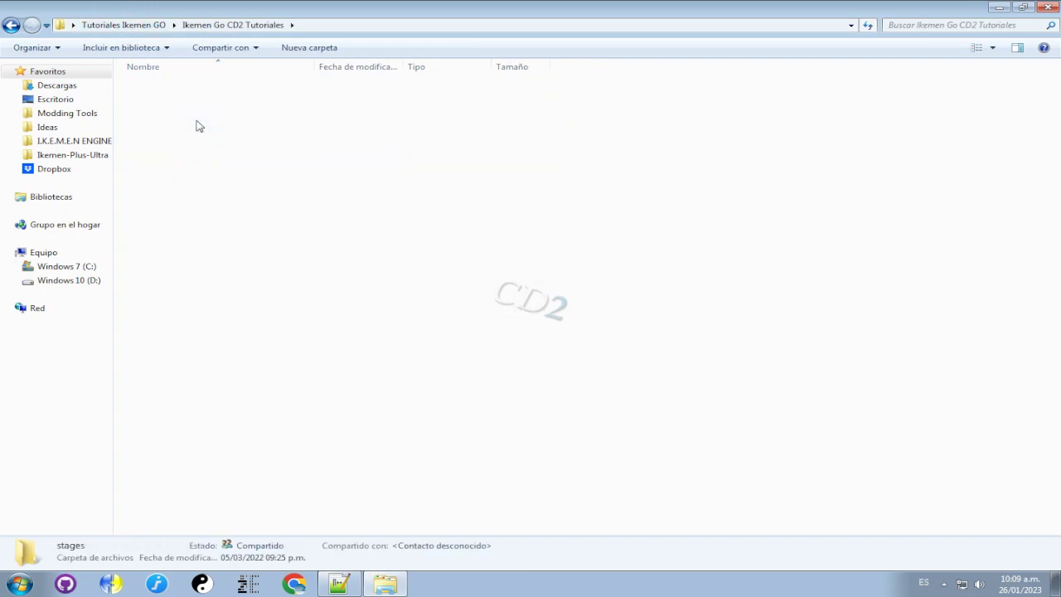
key("ctrl+v")
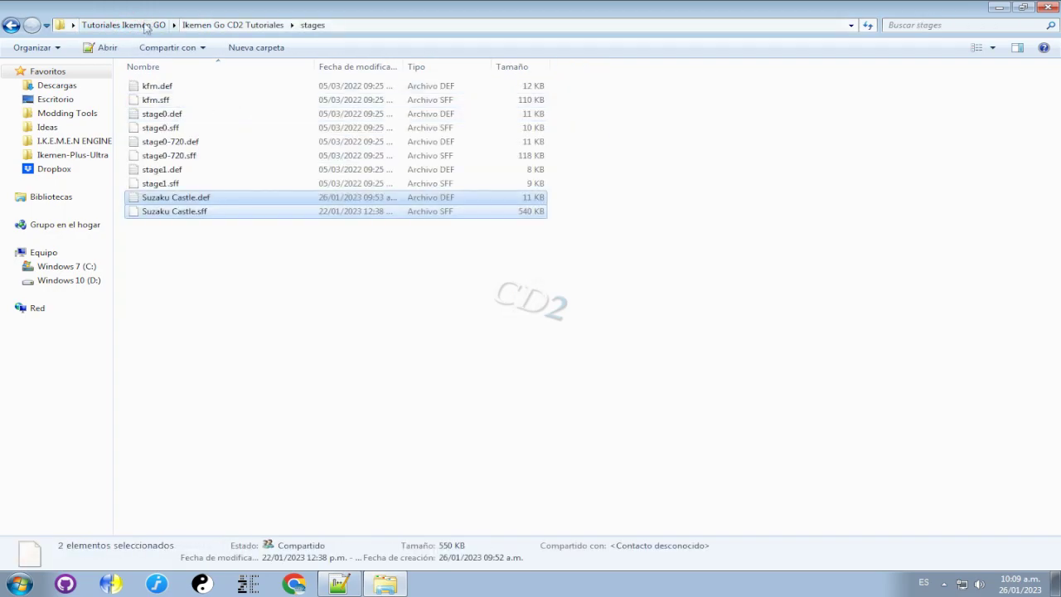
Copy Suzaku Castle.mp3 from the content folder into the sound folder of Ikemen Go CD2 Tutoriales
left_click(141, 25)
double_click(148, 87)
left_click(159, 101)
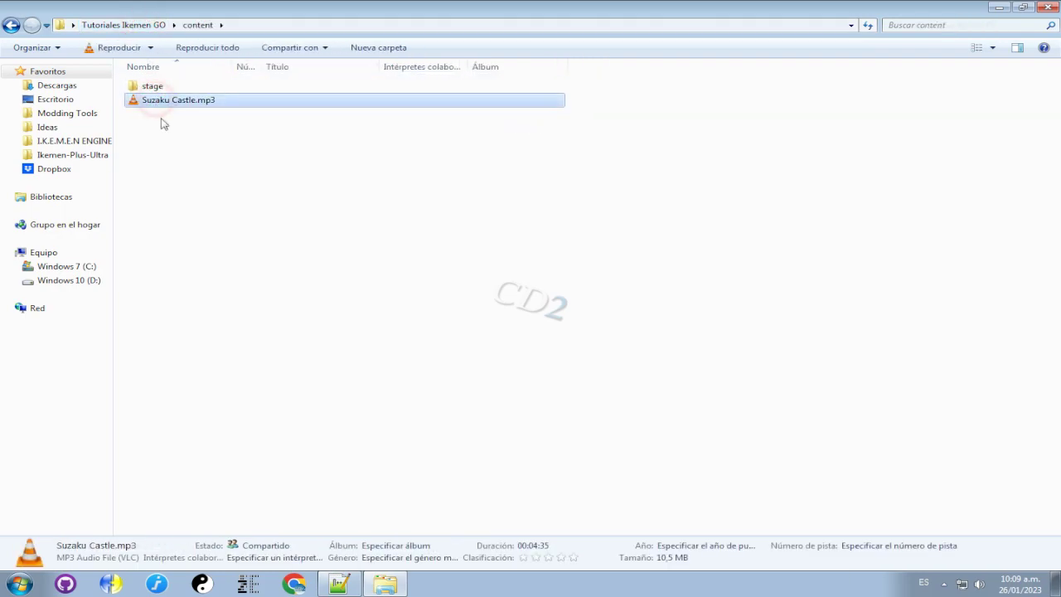
left_click(130, 24)
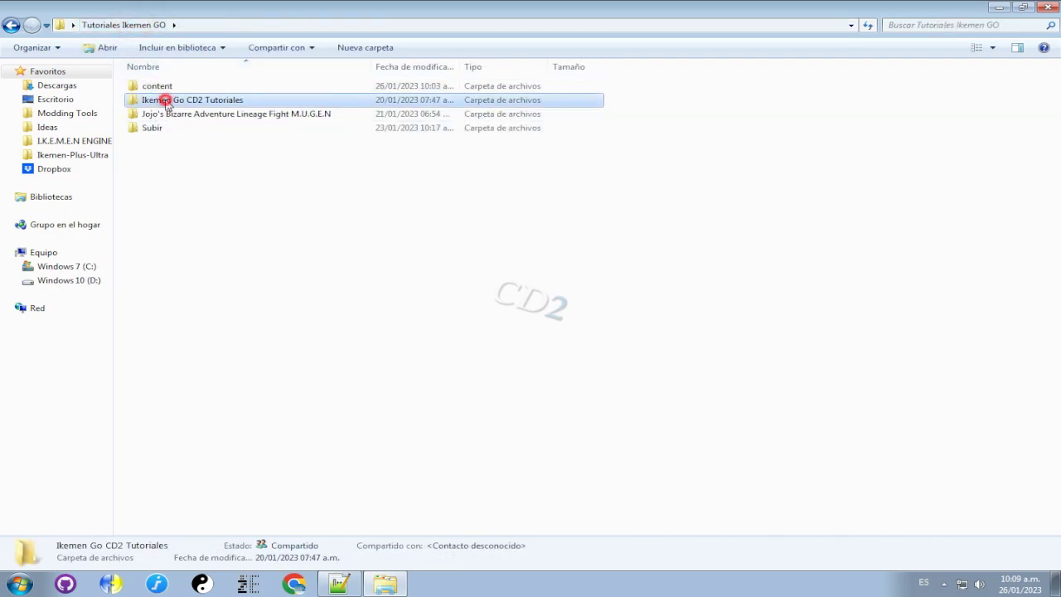
double_click(164, 100)
double_click(154, 155)
left_click(221, 219)
Open Suzaku Castle.def from the game's stages folder in Notepad++ and find its [Music] section
left_click(218, 24)
double_click(158, 169)
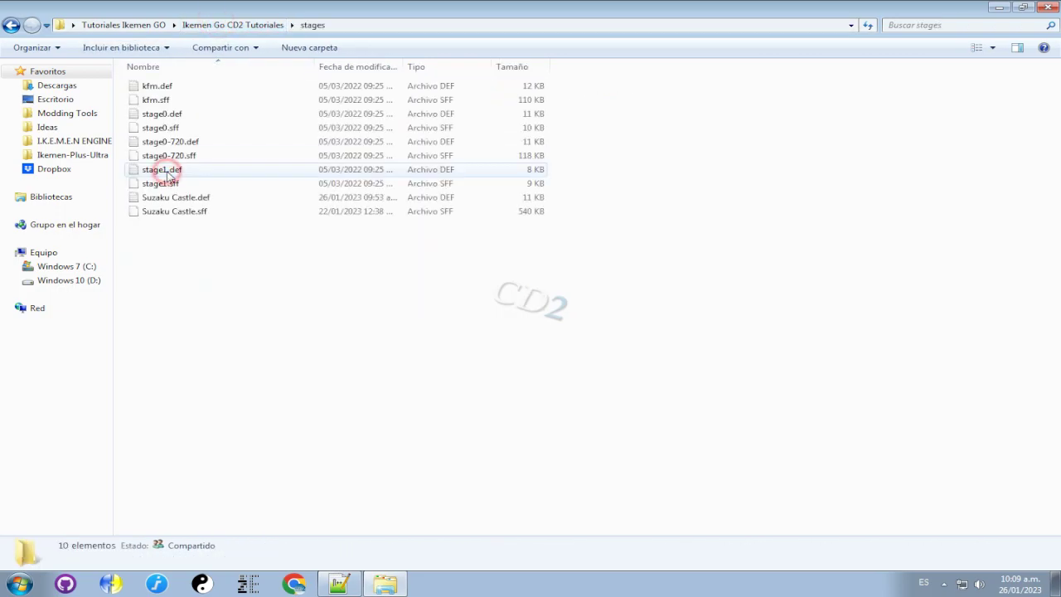
left_click(187, 199)
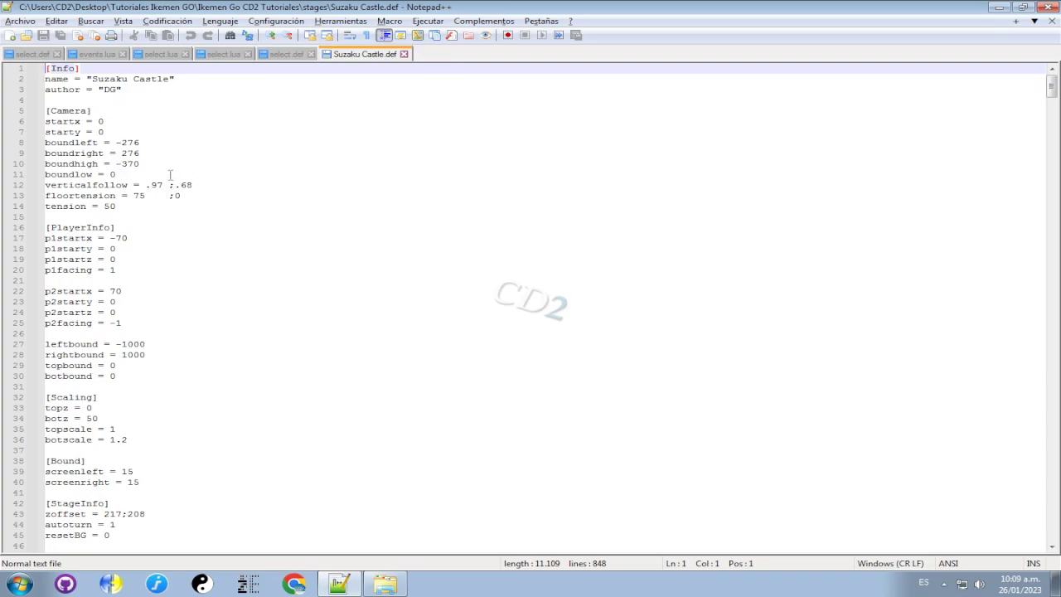
scroll(171, 176, "down", 20)
scroll(183, 196, "up", 13)
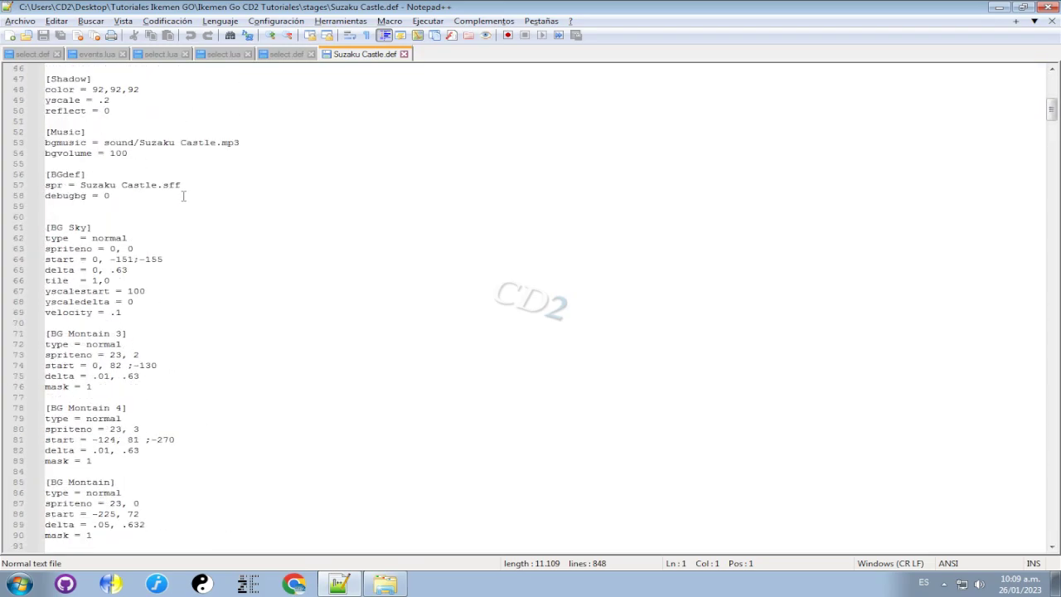
Examine the folder and file name in the bgmusic path of Suzaku Castle.def, and close the file to return to select.def
left_click(66, 143)
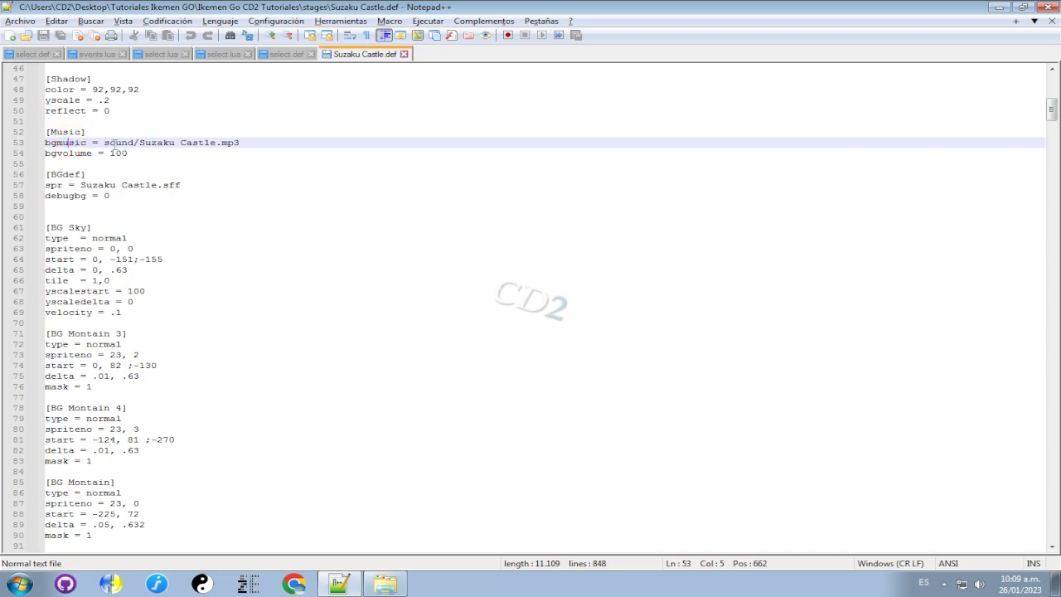
left_click_drag(135, 141, 105, 142)
left_click(140, 142)
double_click(124, 143)
left_click(139, 141)
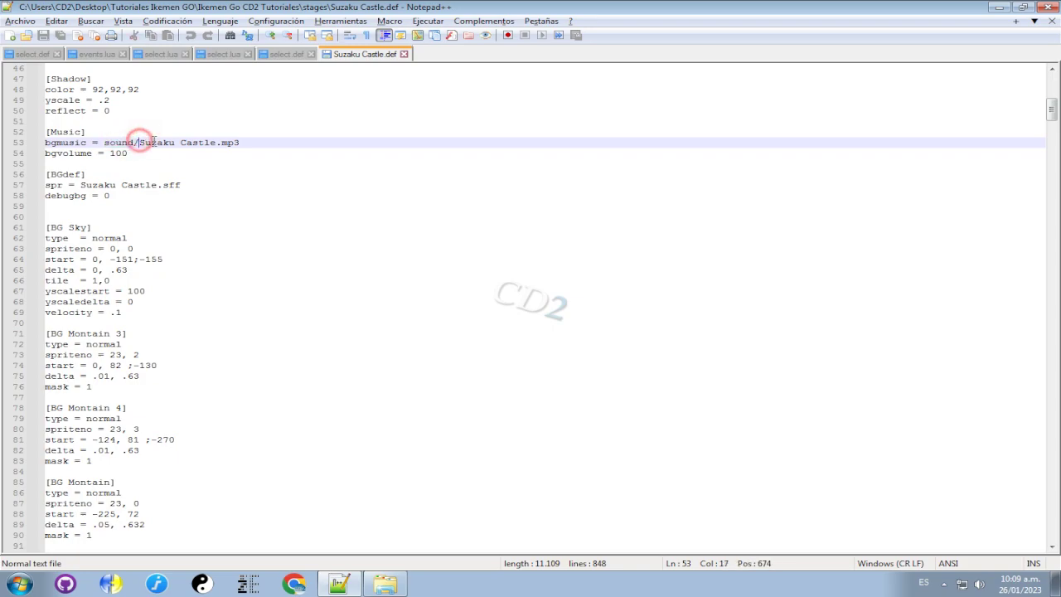
key("End")
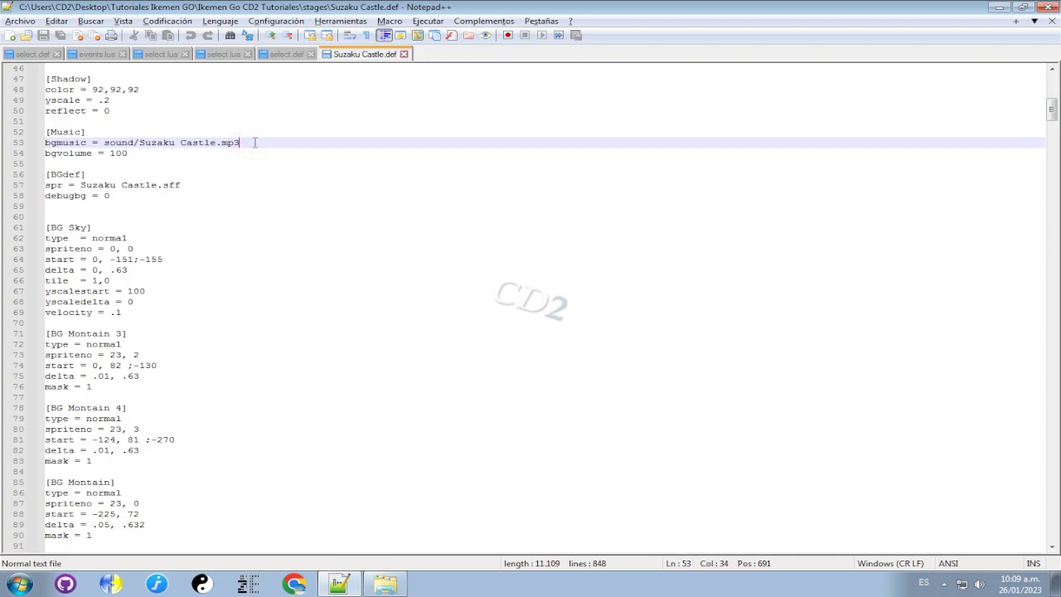
scroll(246, 169, "up", 6)
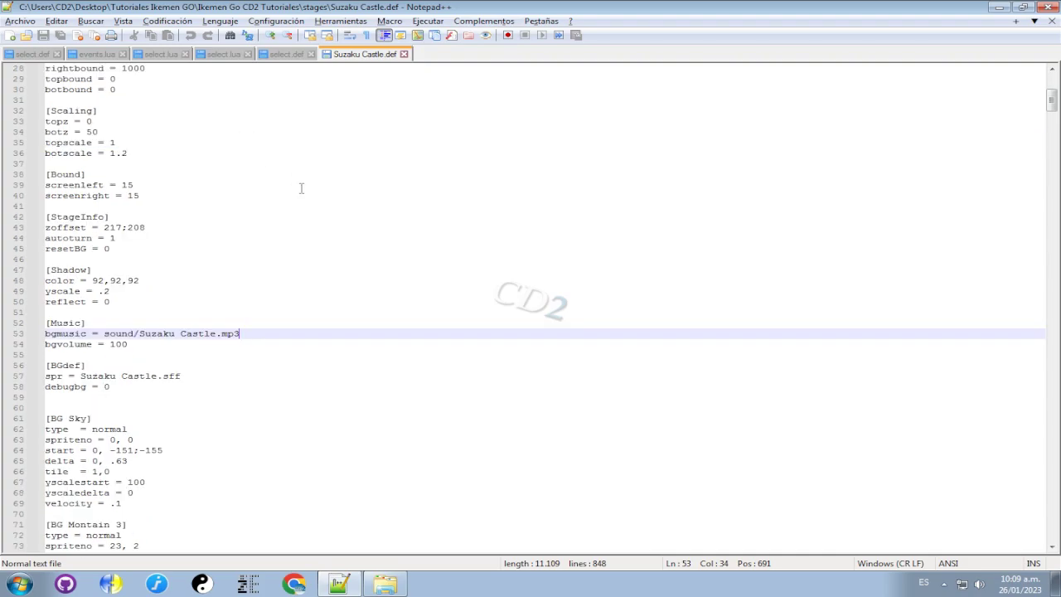
key("ctrl+w")
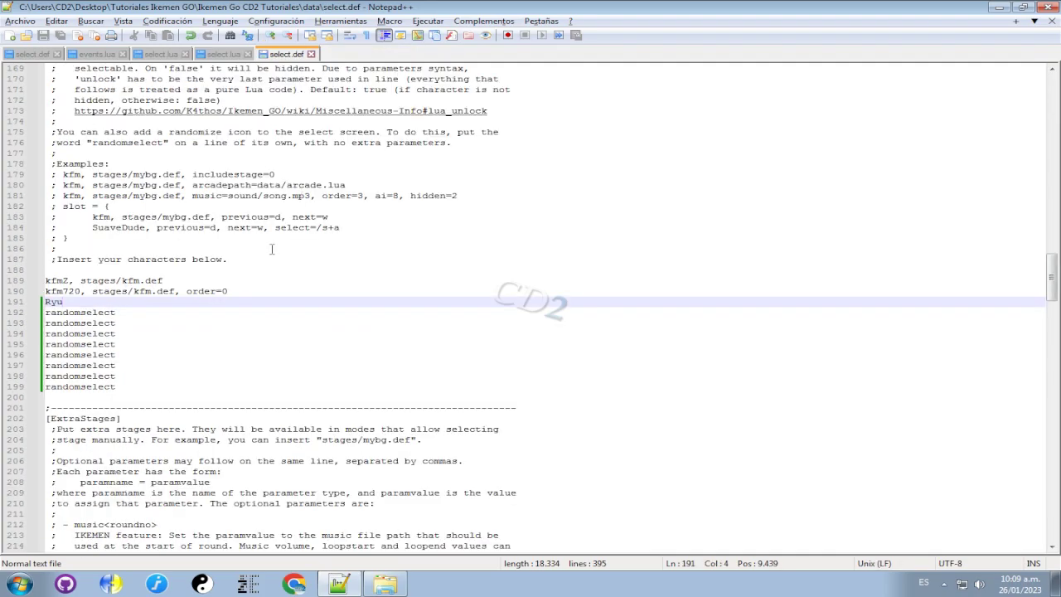
Start a new line with stages/ below stages/stage0-720.def in the [ExtraStages] section of select.def
scroll(258, 235, "down", 12)
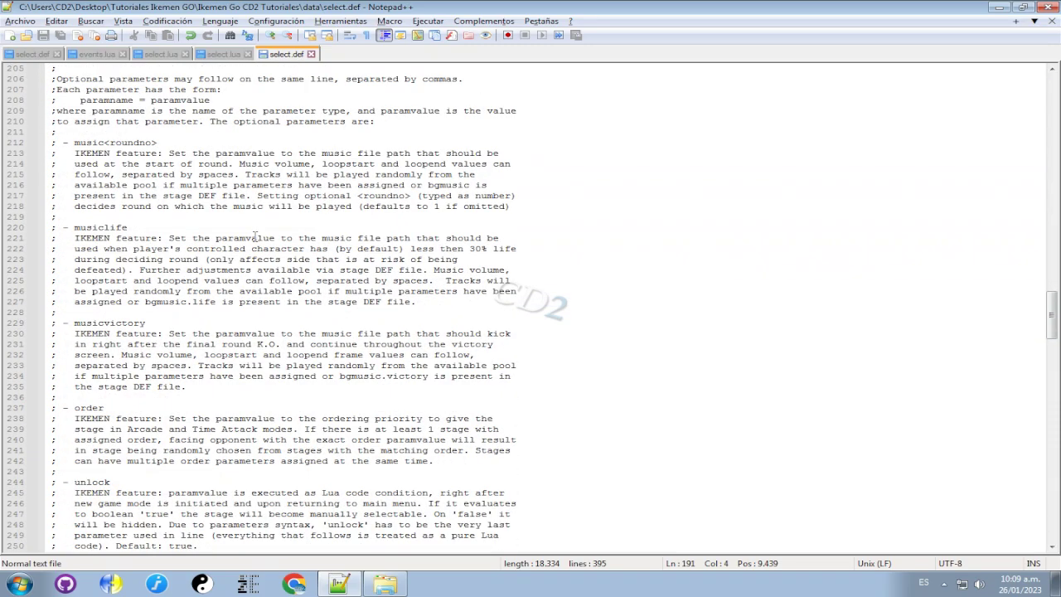
scroll(256, 237, "down", 12)
left_click(190, 289)
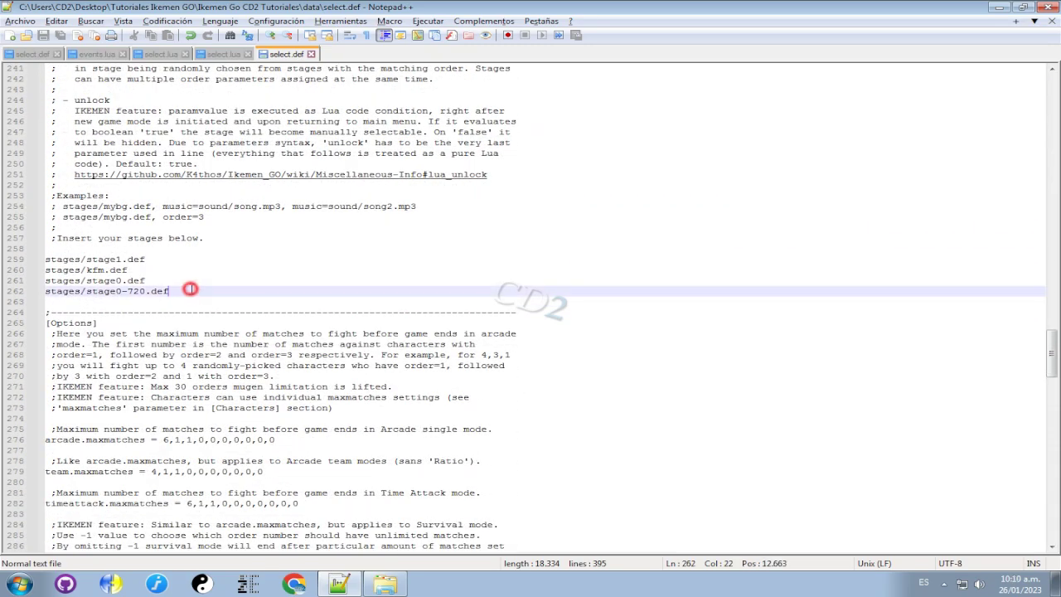
key("Return")
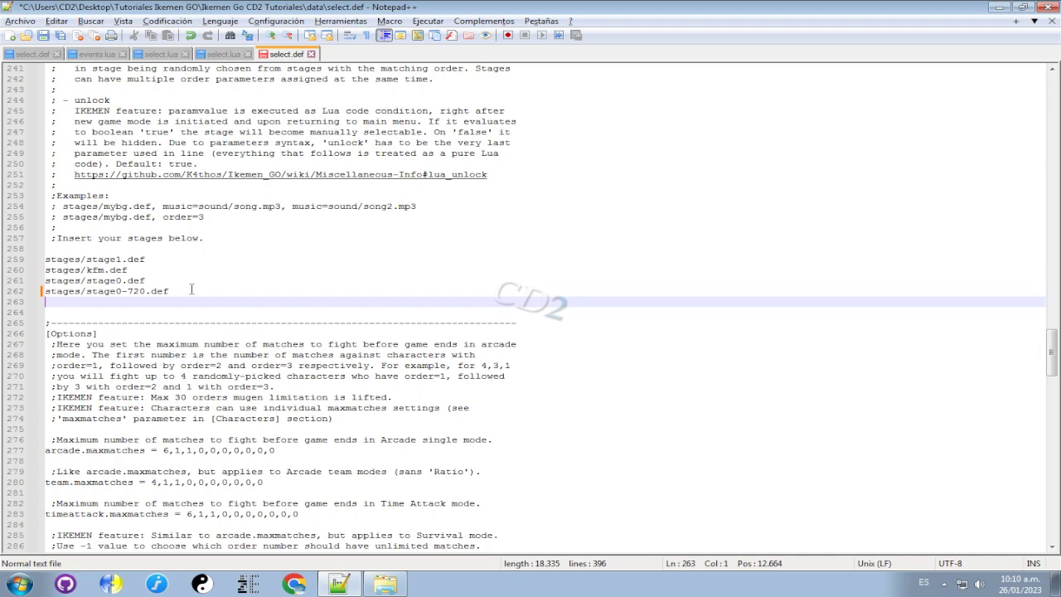
type("stages/")
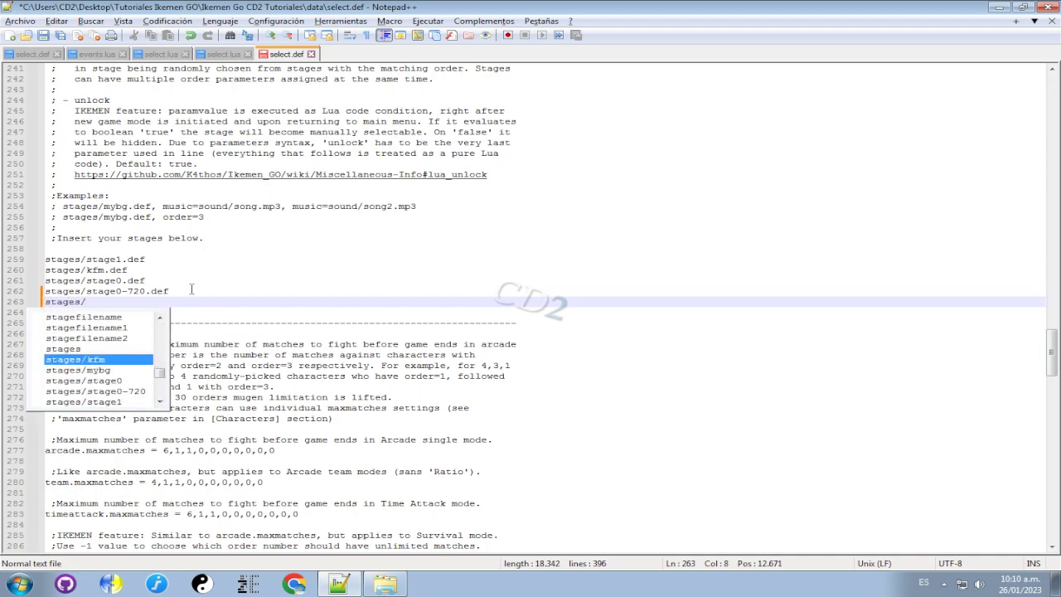
Complete the new line as stages/Suzaku Castle.def, copying the name from the file in the stages folder, and save select.def
key("alt+Tab")
key("F2")
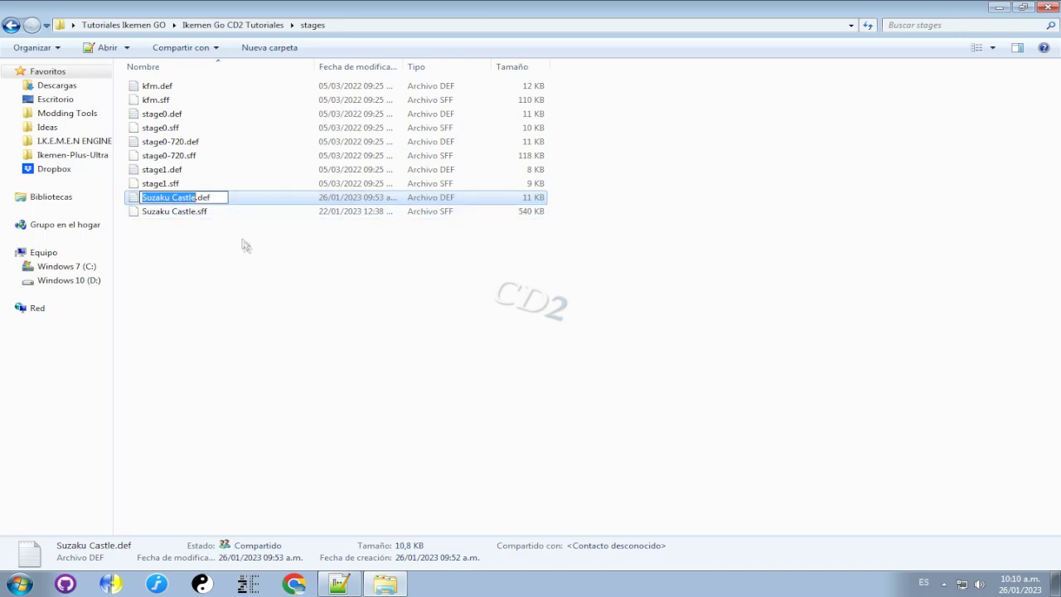
key("ctrl+c")
key("Escape")
key("alt+Tab")
key("ctrl+v")
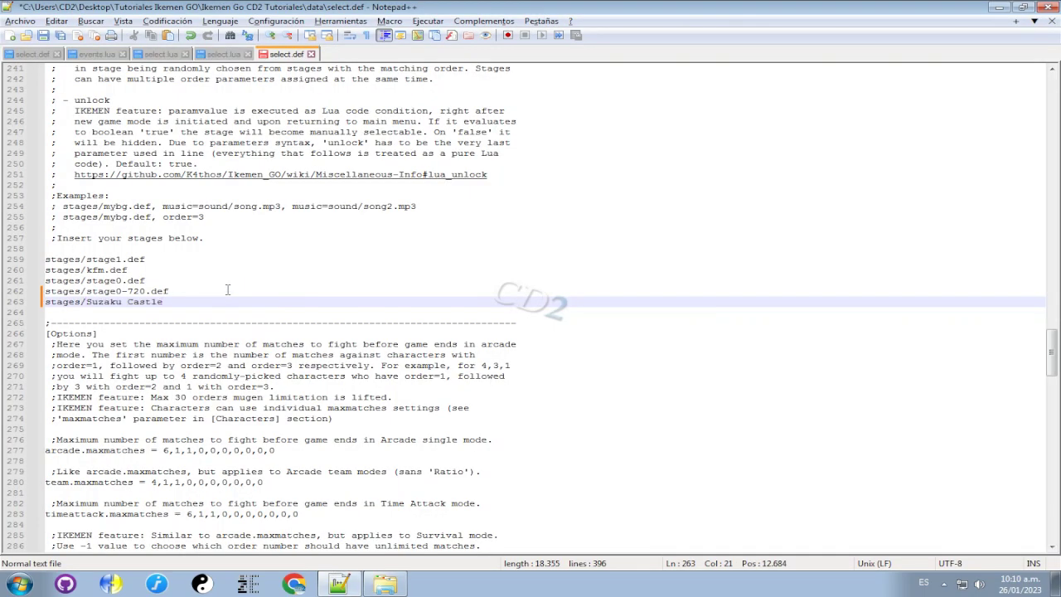
type(".def")
left_click(224, 289)
left_click(221, 302)
key("ctrl+s")
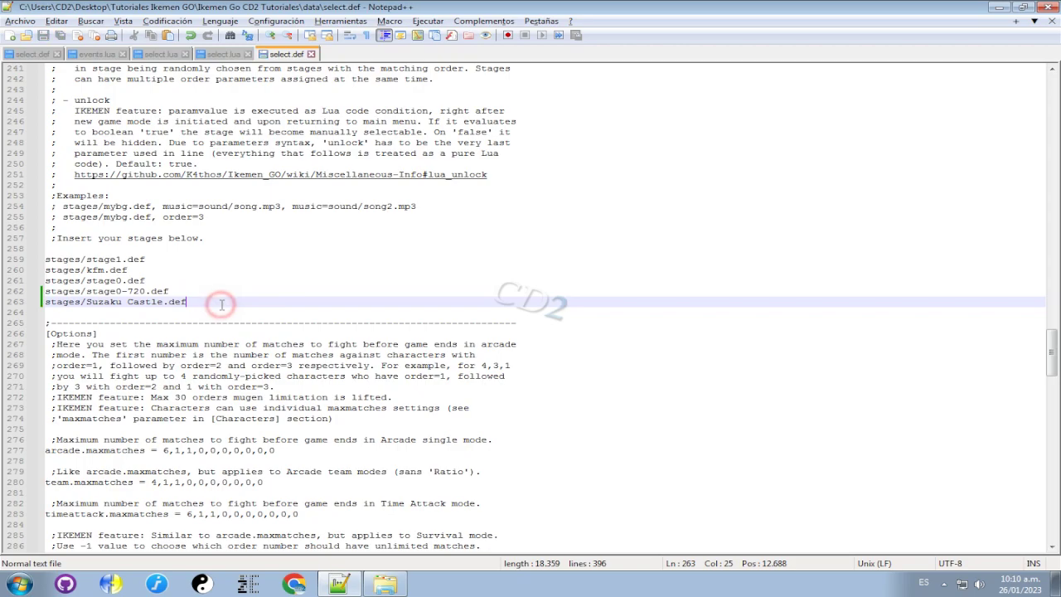
Launch Ikemen-Go-CD2-Tutoriales x64.exe from the game folder and enter Training Mode through Practice
key("alt+Tab")
left_click(235, 24)
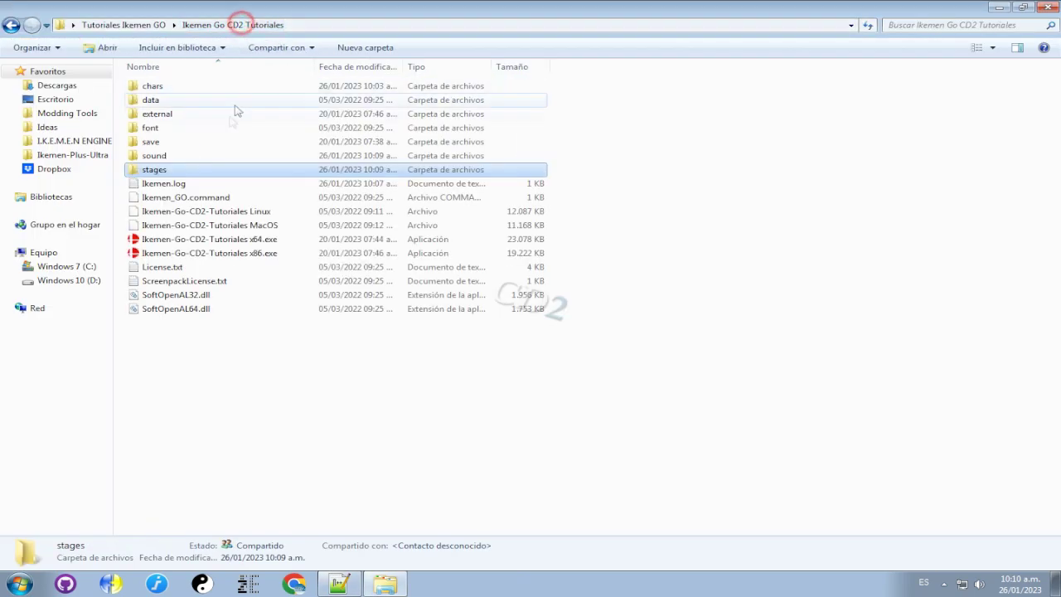
left_click(179, 240)
double_click(178, 240)
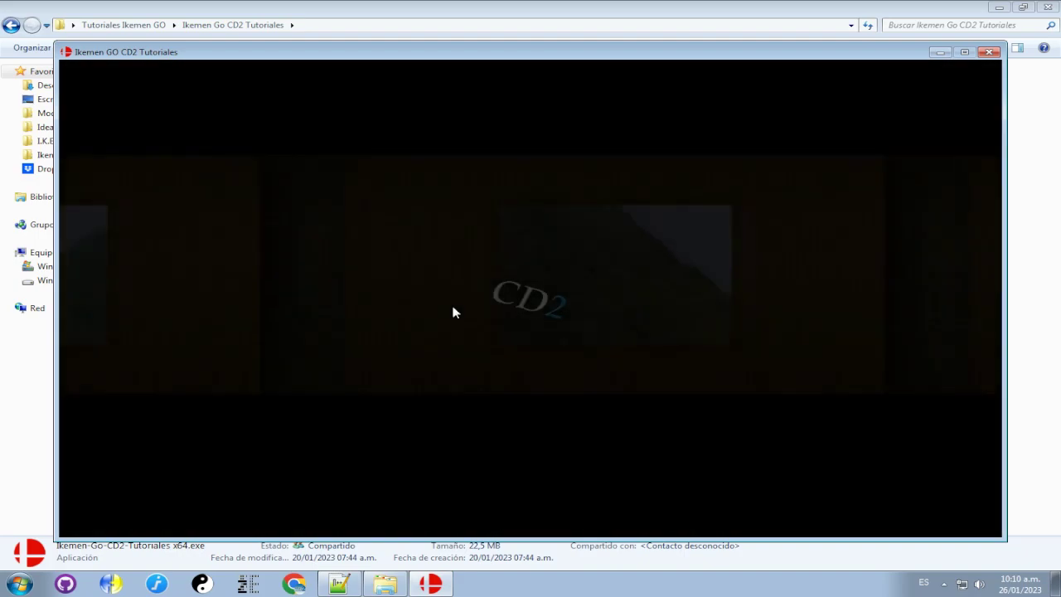
key("Down")
key("Down")
key("Down")
key("Return")
key("Return")
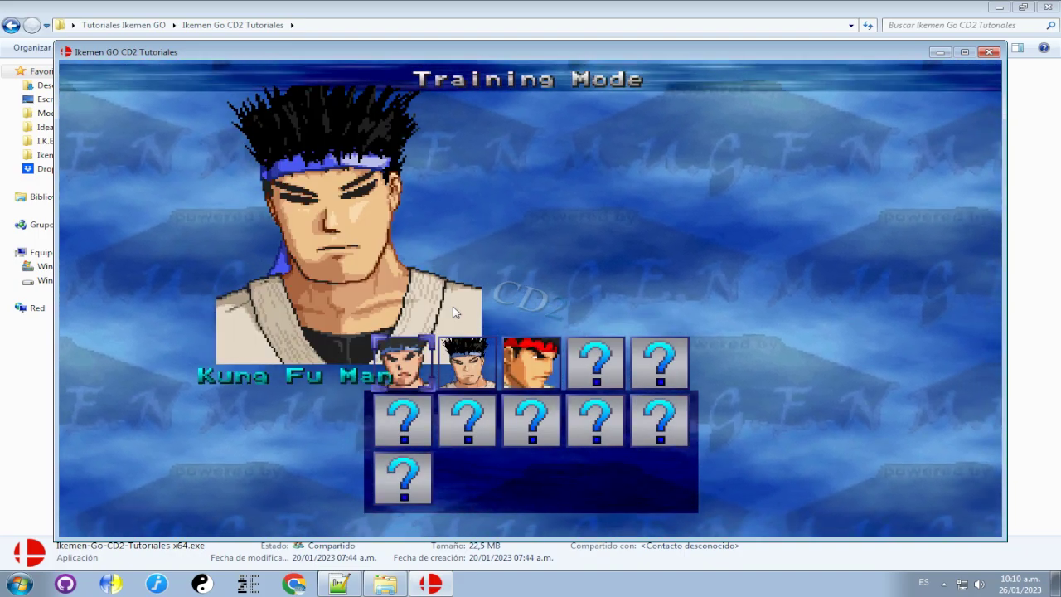
Choose Ryu as the player character and Kung Fu Man from the second slot as the opponent
key("Right")
key("Right")
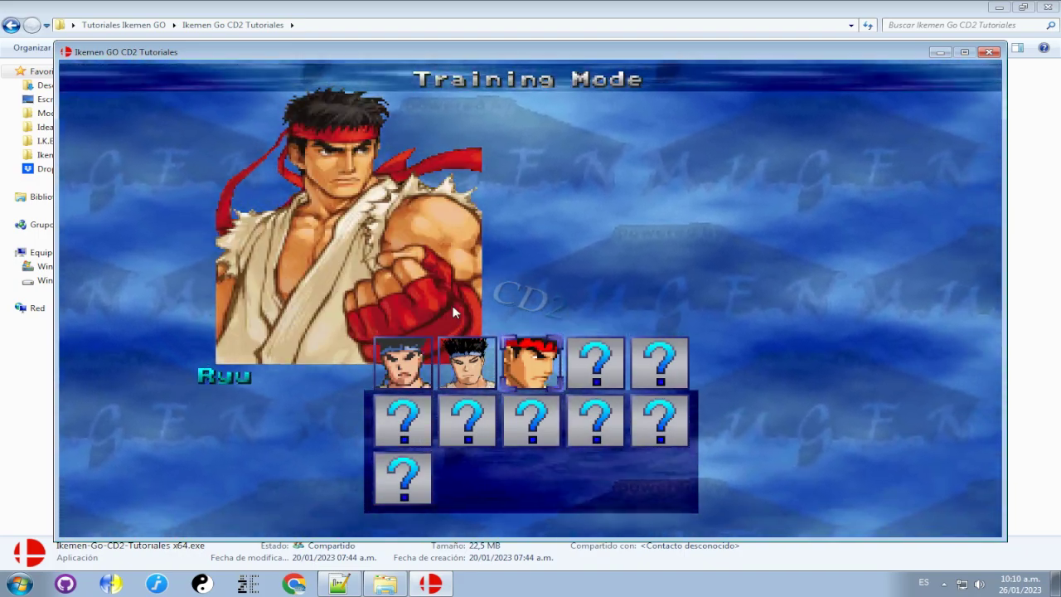
key("Return")
key("Left")
key("Left")
key("Left")
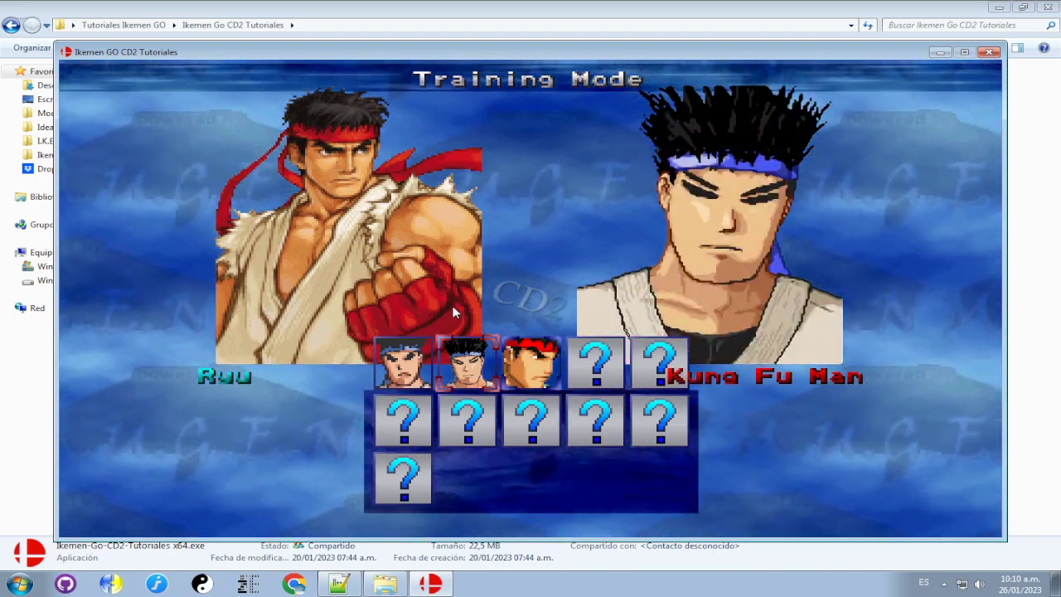
key("Return")
Cycle through the available stages and start the training match on Suzaku Castle
key("Right")
key("Right")
key("Right")
key("Right")
key("Right")
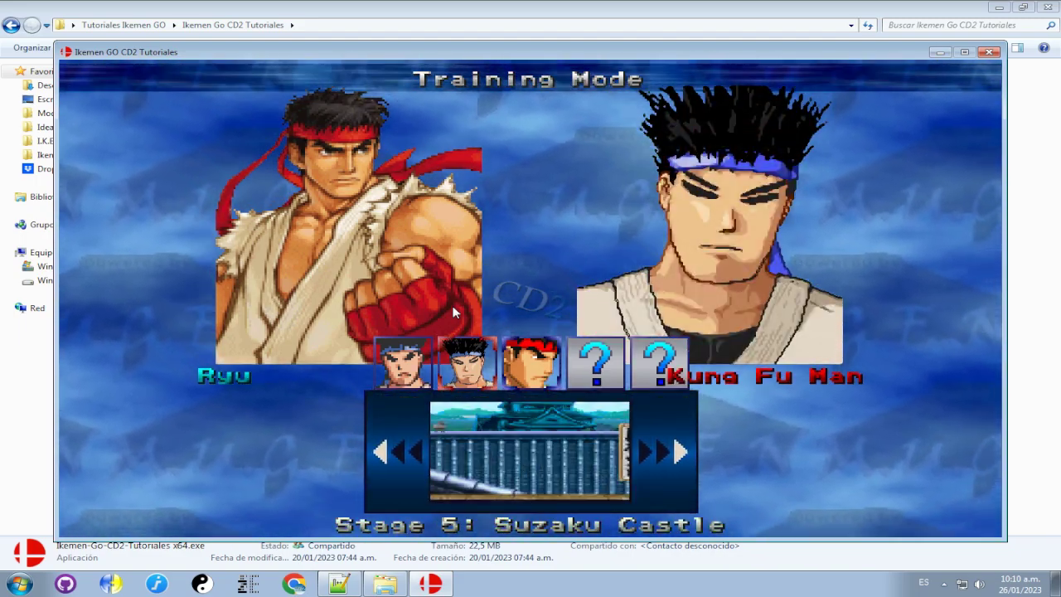
key("Left")
key("Right")
key("Right")
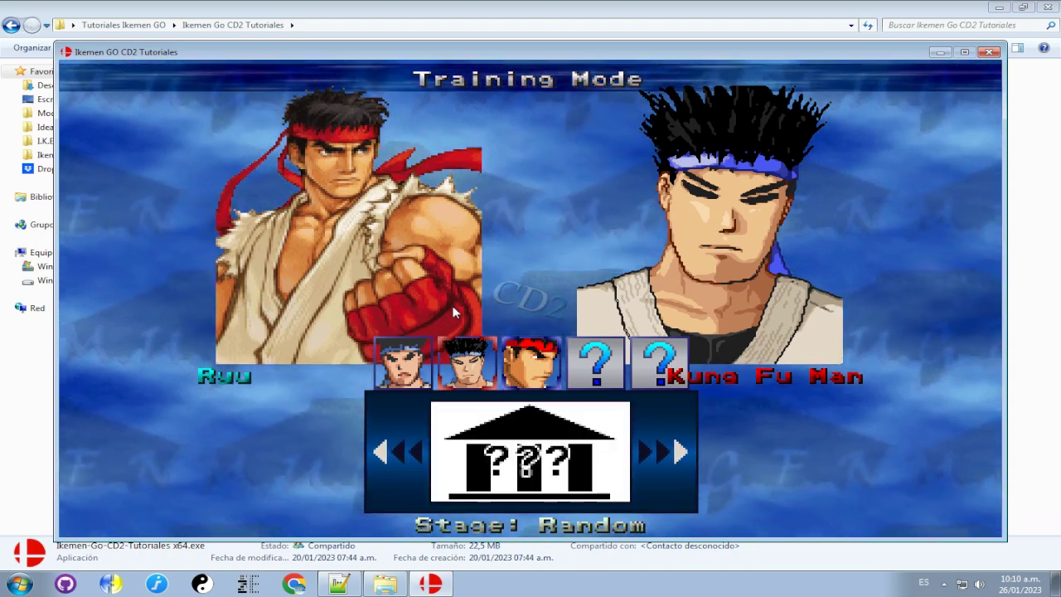
key("Left")
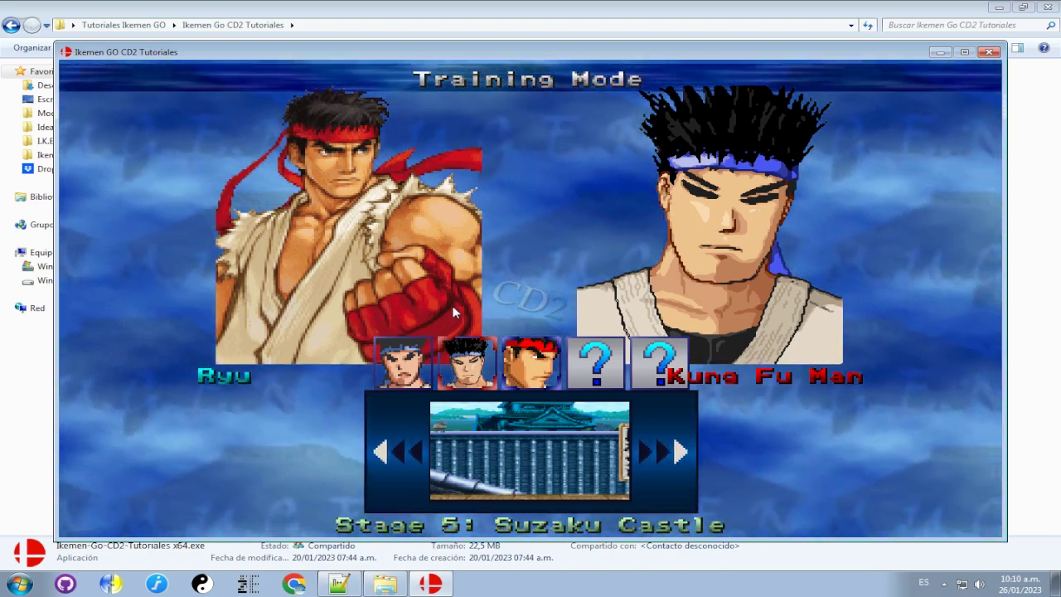
key("Return")
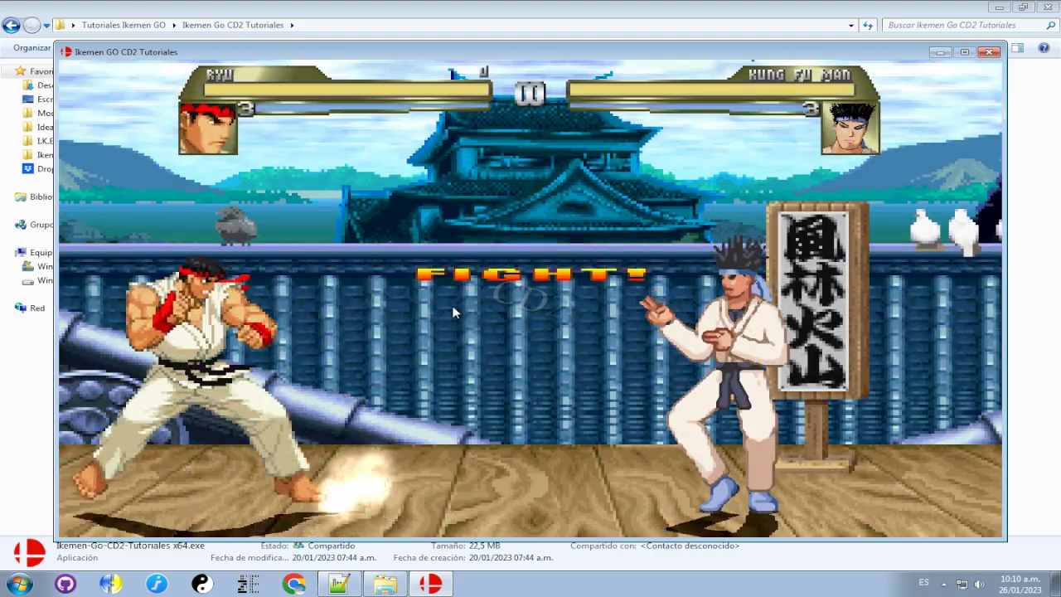
Test the match on Suzaku Castle by walking Ryu forward and back and attacking
key("Right")
key("Right")
key("x")
key("Left")
key("Left")
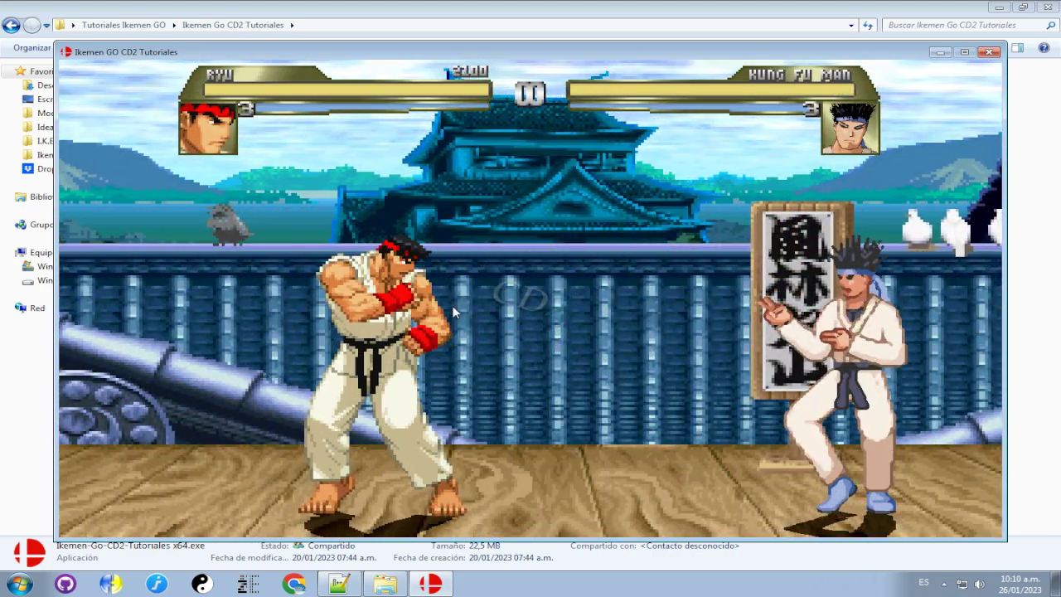
Leave the training match for the main menu and exit the game
key("Escape")
key("Up")
key("Return")
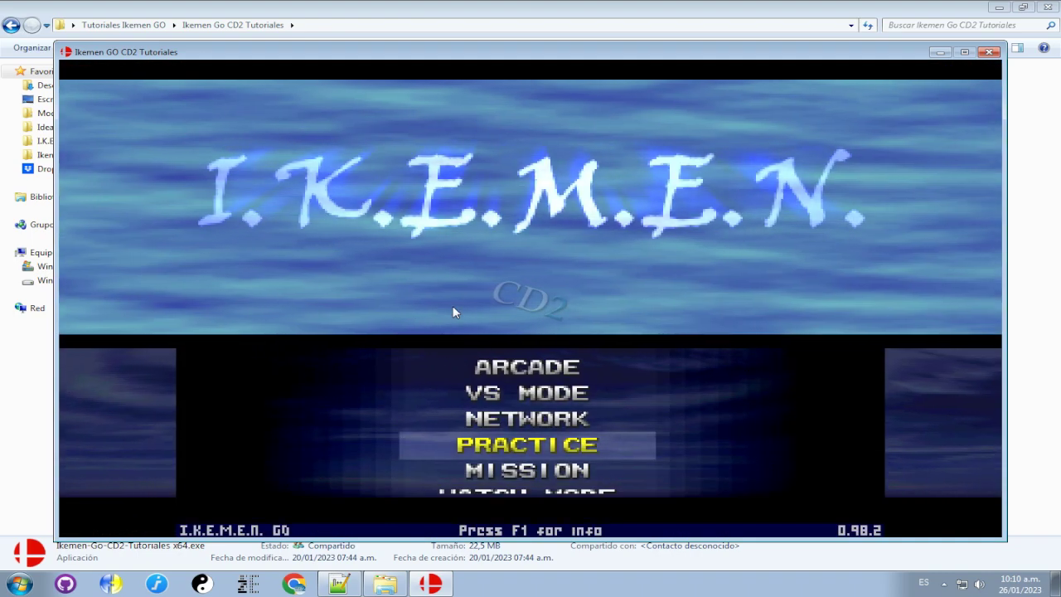
key("Down")
key("Down")
key("Down")
key("Down")
key("Return")
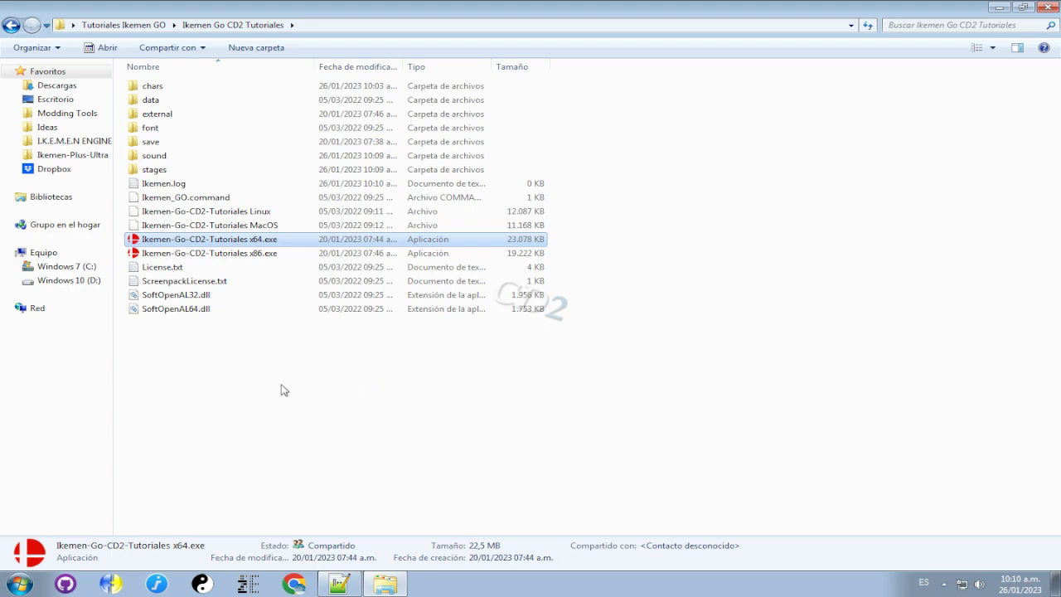
Locate Suzaku Castle.sff in the game's stages folder and switch to Fighter Factory
double_click(166, 169)
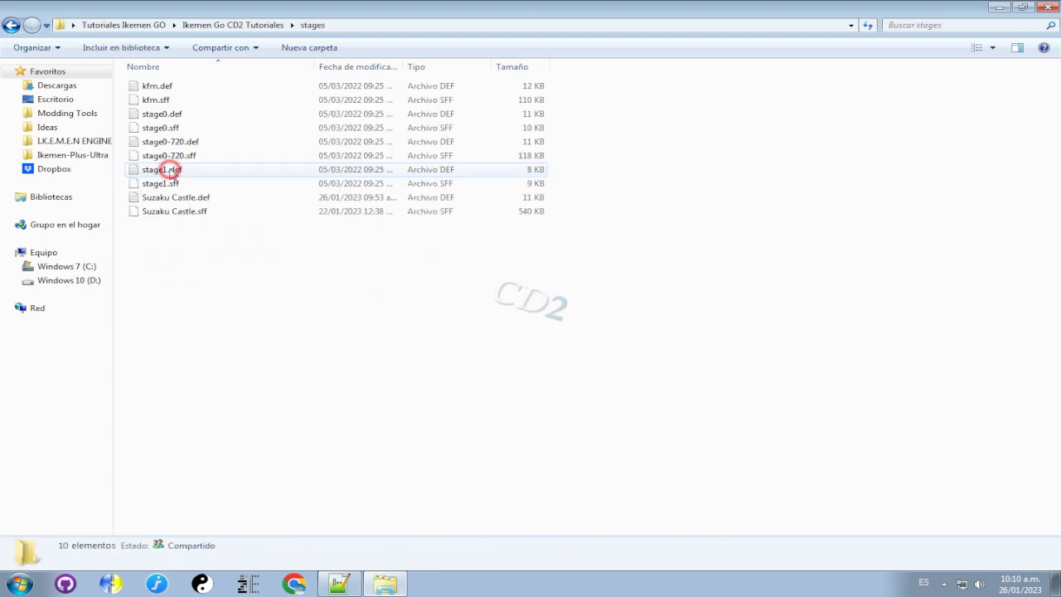
left_click(182, 213)
right_click(184, 213)
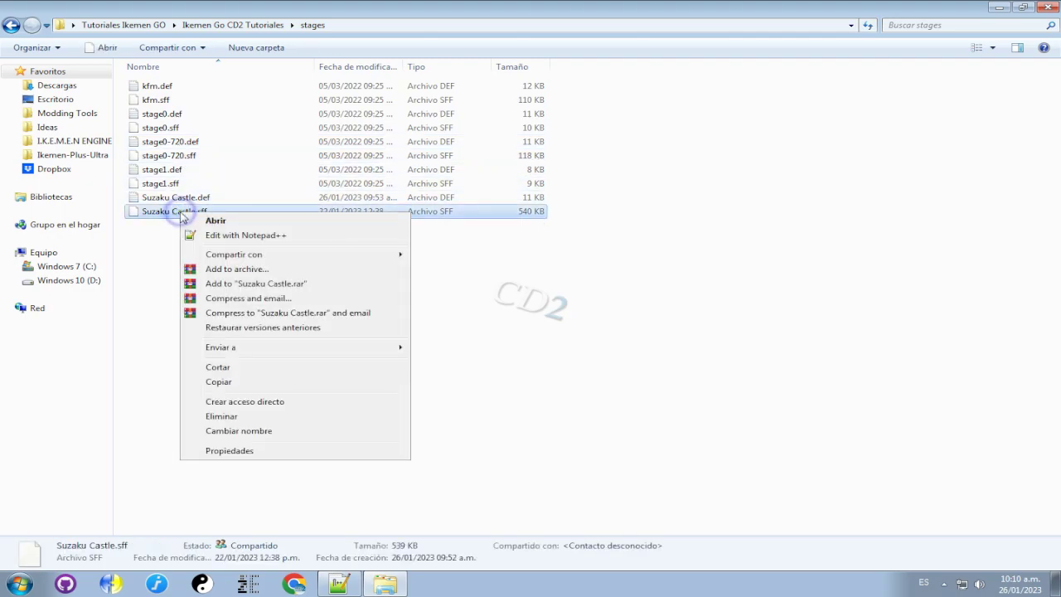
left_click(214, 219)
key("Escape")
left_click(110, 585)
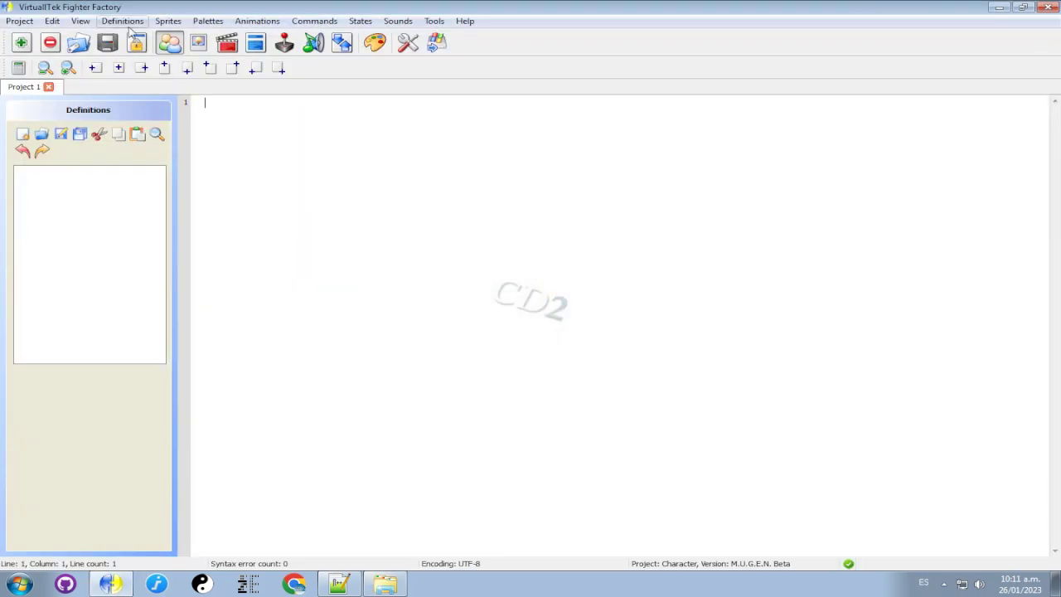
Open Suzaku Castle.sff from the stages folder as the project's sprite file
left_click(156, 19)
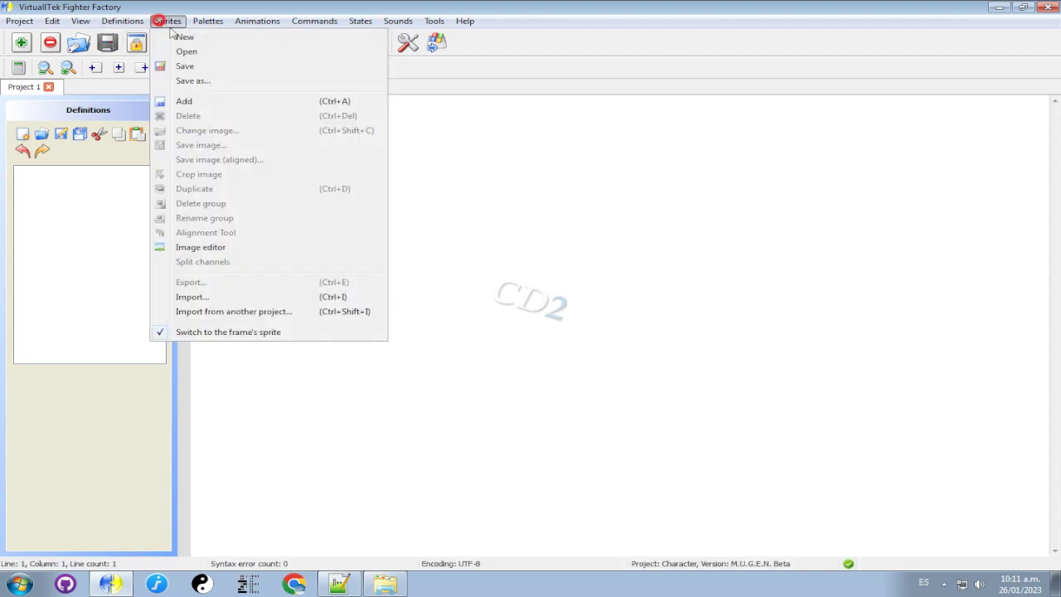
left_click(178, 49)
key("s")
key("t")
key("Return")
key("s")
key("u")
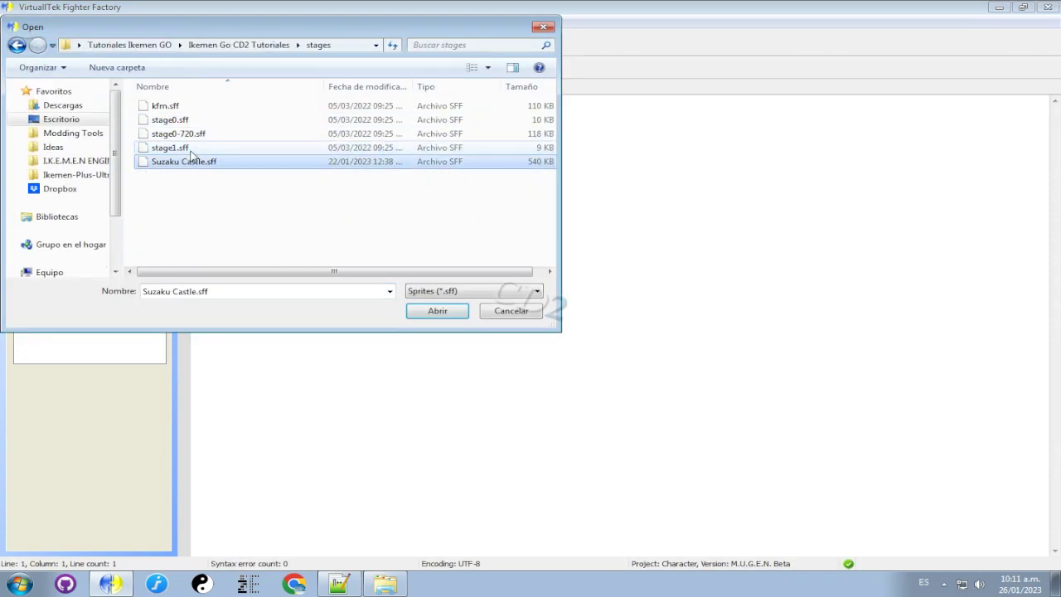
key("Return")
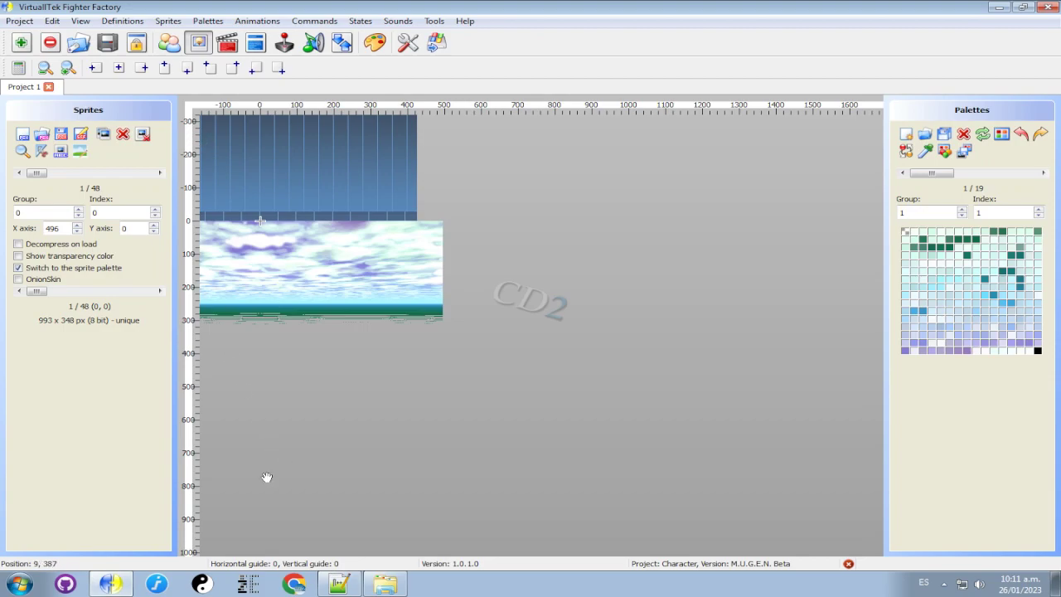
Browse to the last sprite, the stage preview image, and examine its group and index numbers
left_click_drag(264, 520, 458, 509)
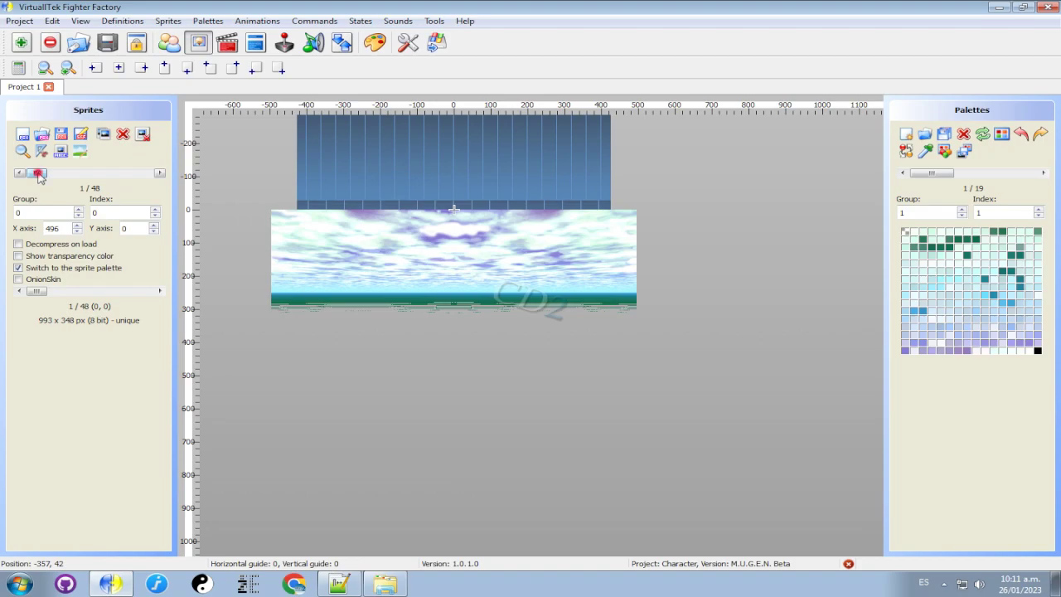
left_click_drag(38, 174, 159, 174)
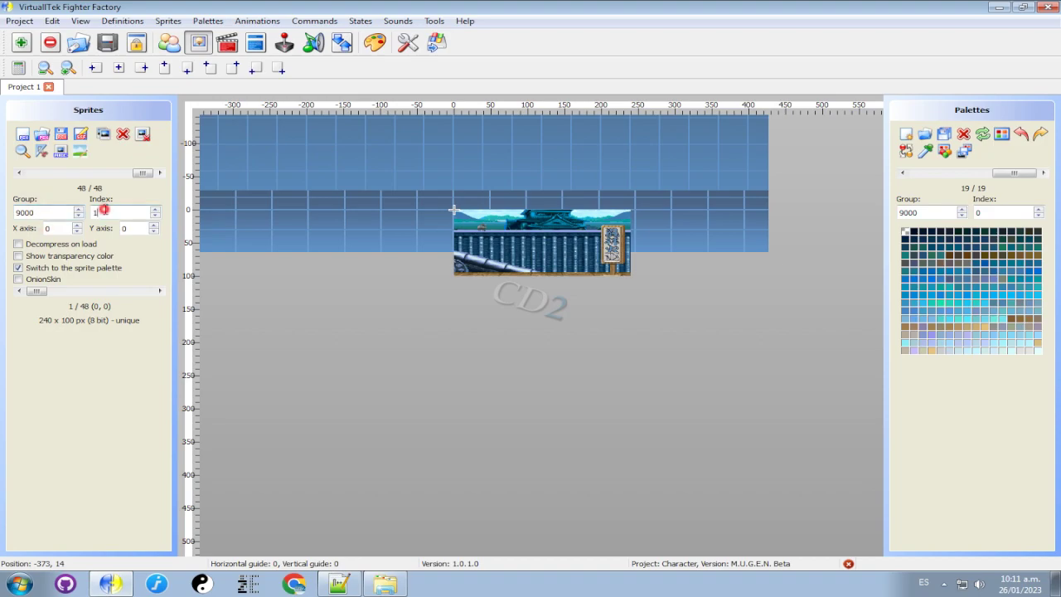
left_click(20, 172)
left_click(150, 173)
double_click(38, 213)
Rename the existing sprite file to Suzaku CastleR.sff and save the open sprites as Suzaku Castle.sff in the stages folder
left_click(81, 133)
double_click(273, 185)
key("F2")
key("Right")
type("R")
key("Return")
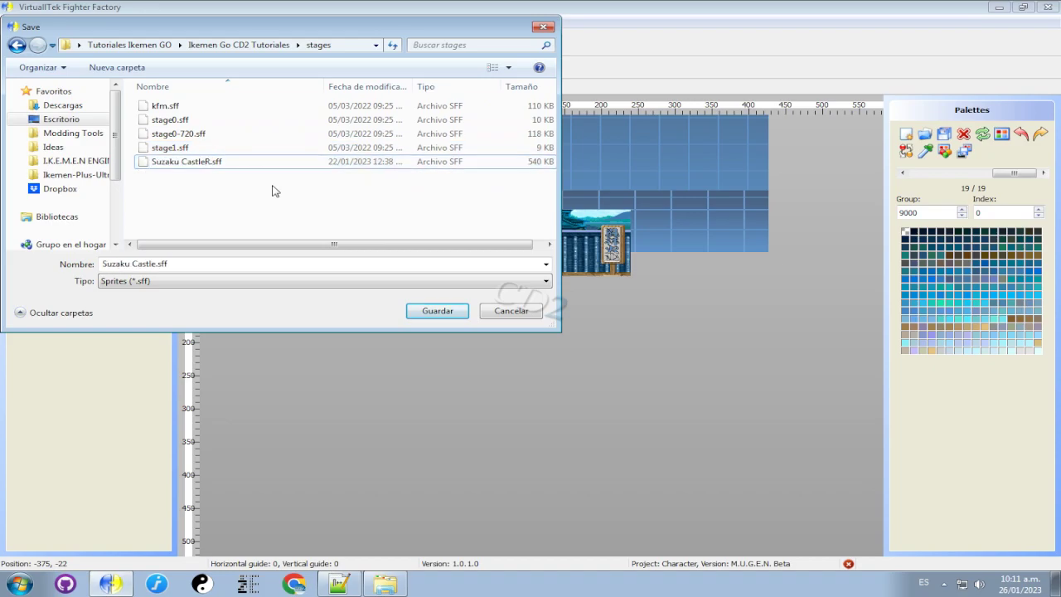
left_click(437, 310)
Relaunch Ikemen-Go-CD2-Tutoriales x64.exe from the game folder and enter Training Mode again
left_click(385, 584)
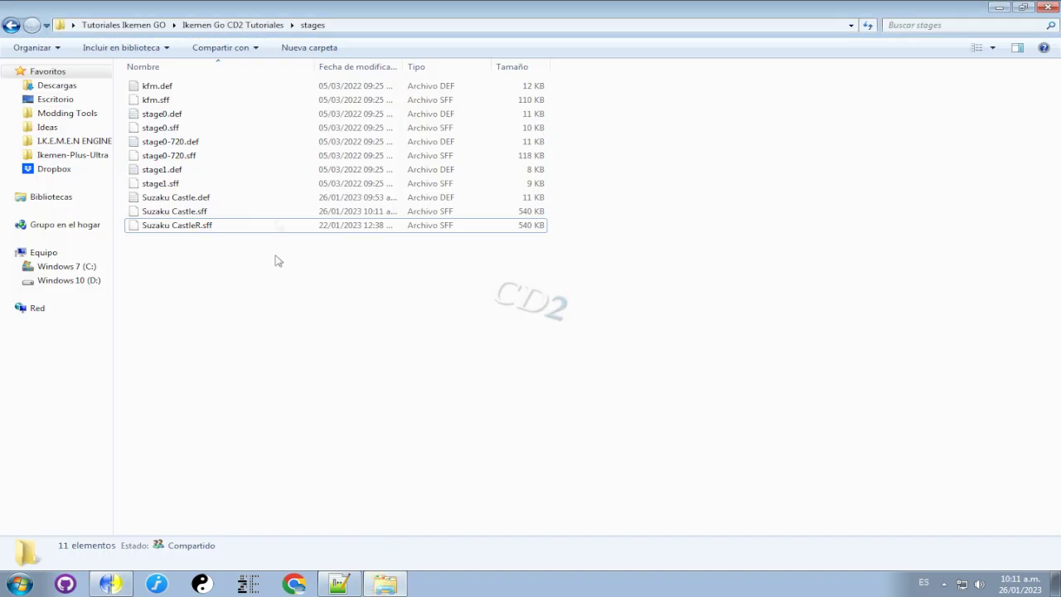
left_click(249, 25)
double_click(231, 239)
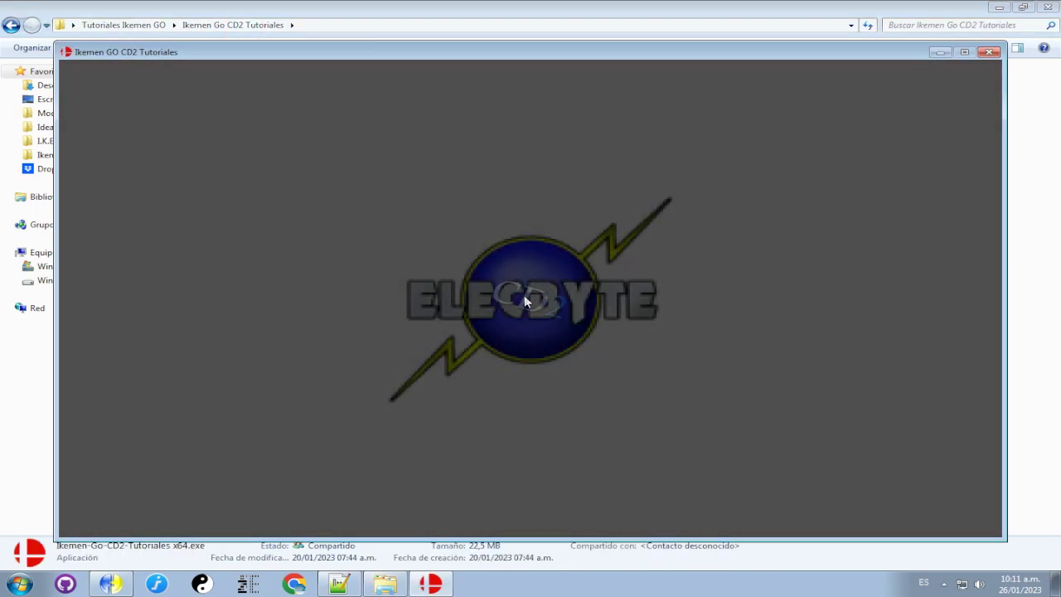
key("Down")
key("Down")
key("Down")
key("Down")
key("Up")
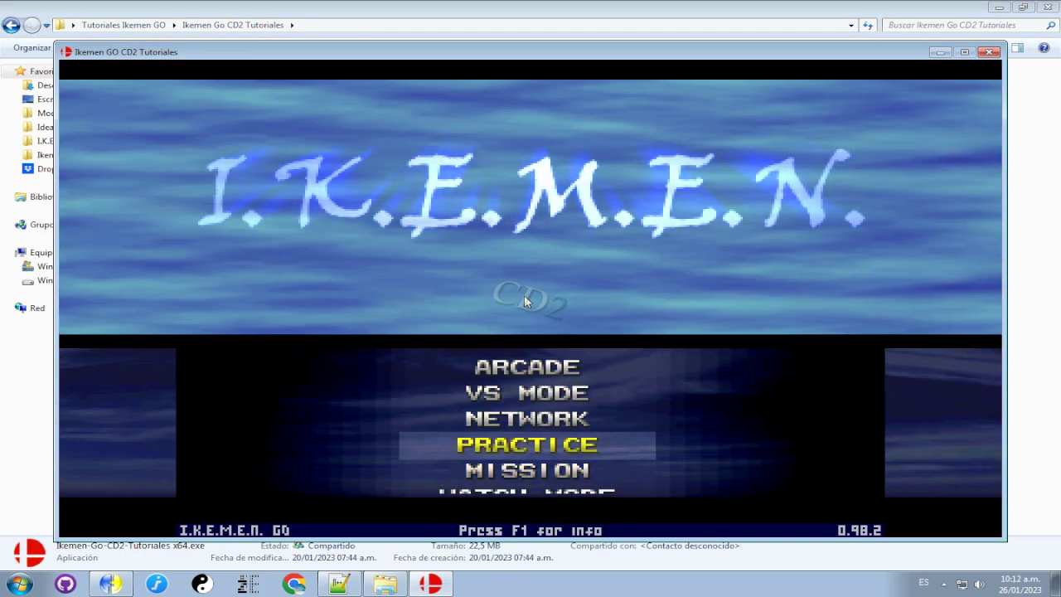
key("Return")
key("Return")
Pick Ryu against Kung Fu Man and check the Suzaku Castle preview in the stage selection
key("Right")
key("Right")
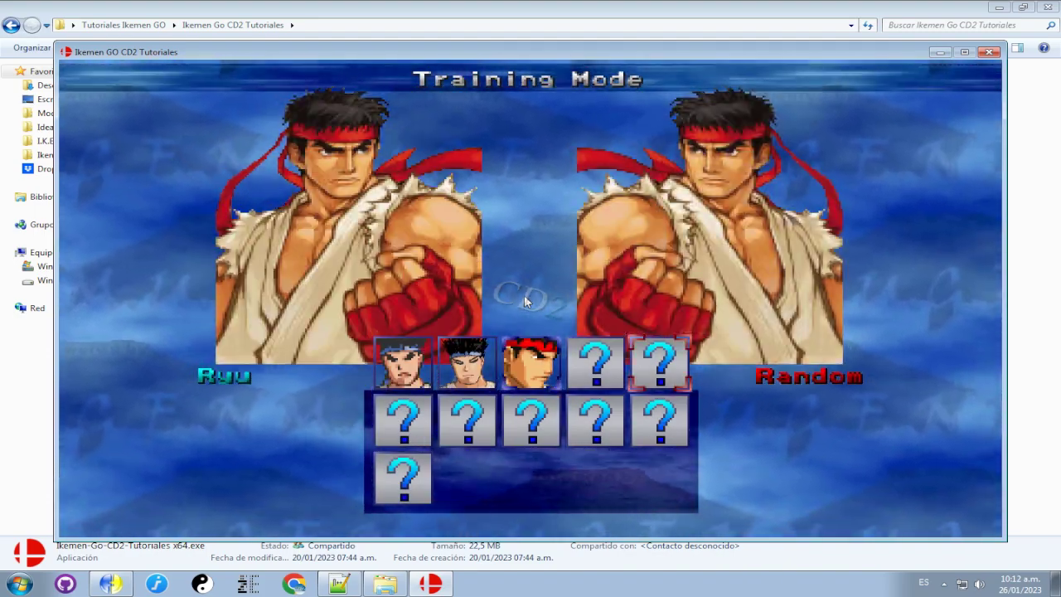
key("Return")
key("Right")
key("Right")
key("Right")
key("Right")
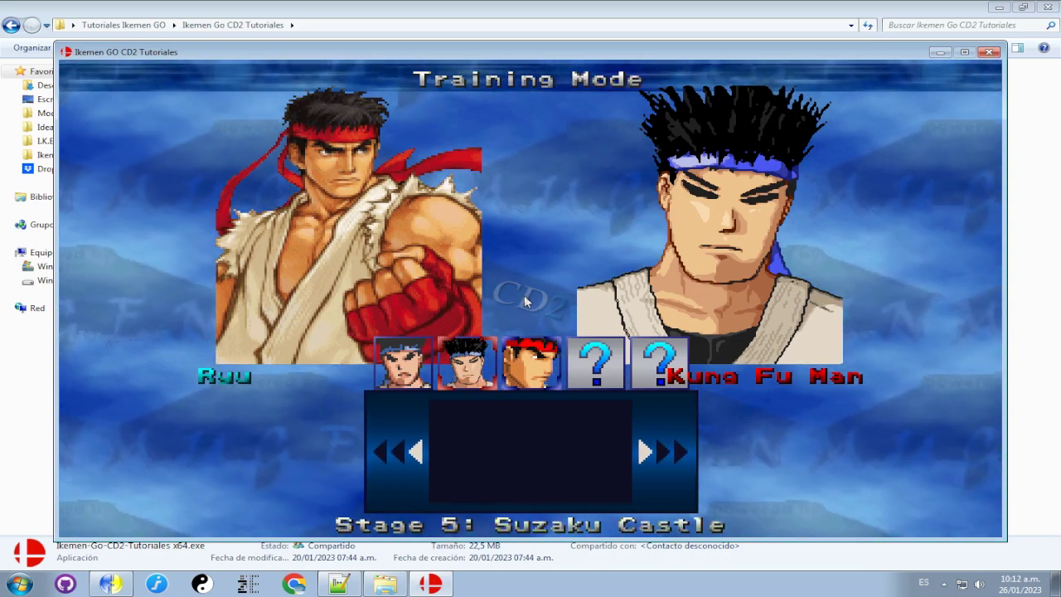
key("Return")
Switch to Fighter Factory and set the stage preview sprite's index to 1
key("alt+Tab")
key("alt+Tab")
key("alt+Tab")
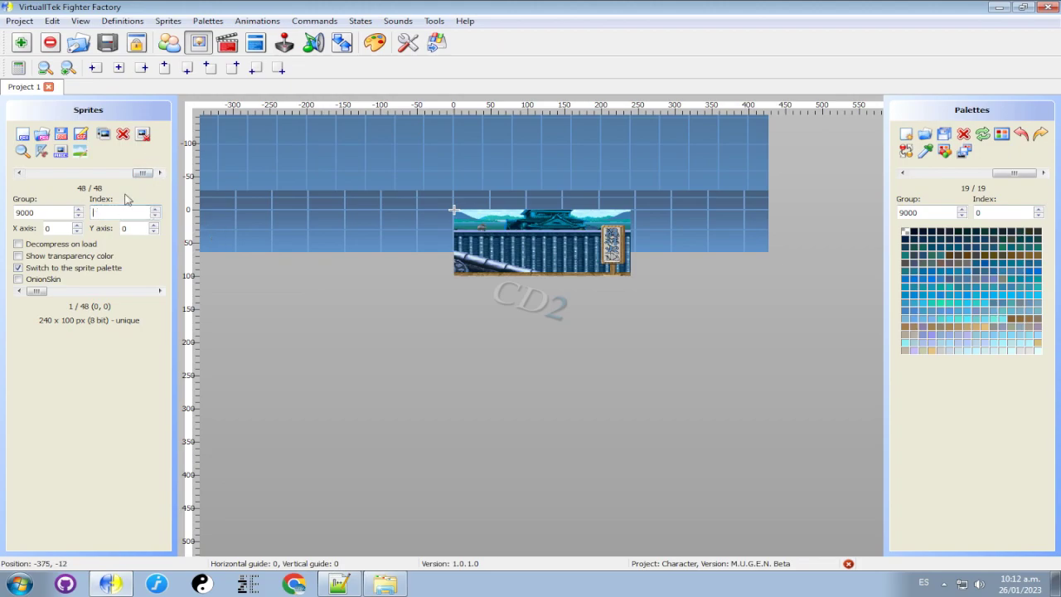
key("ctrl+s")
left_click(62, 135)
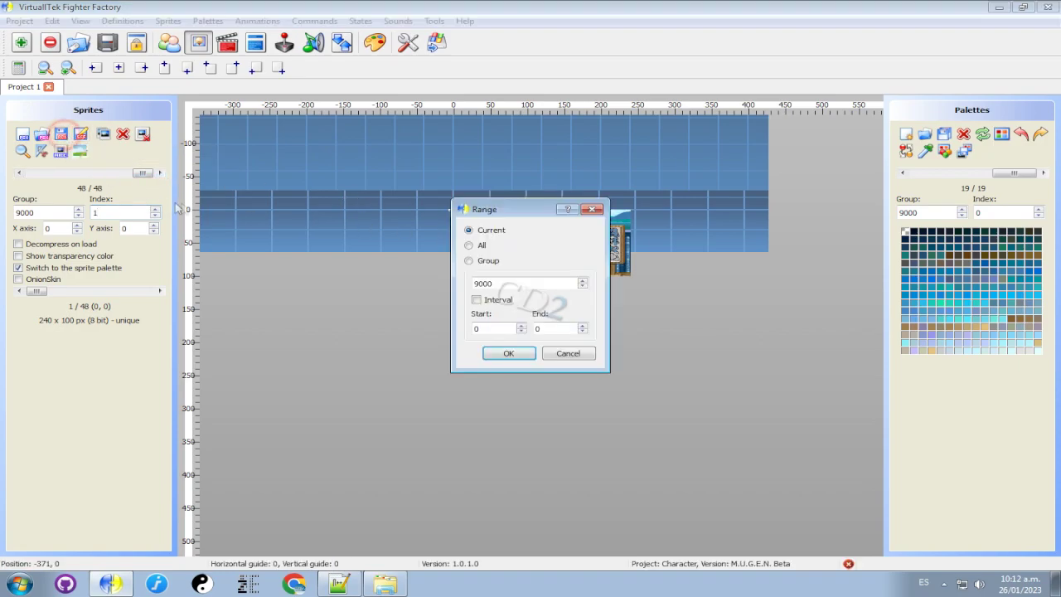
left_click(502, 352)
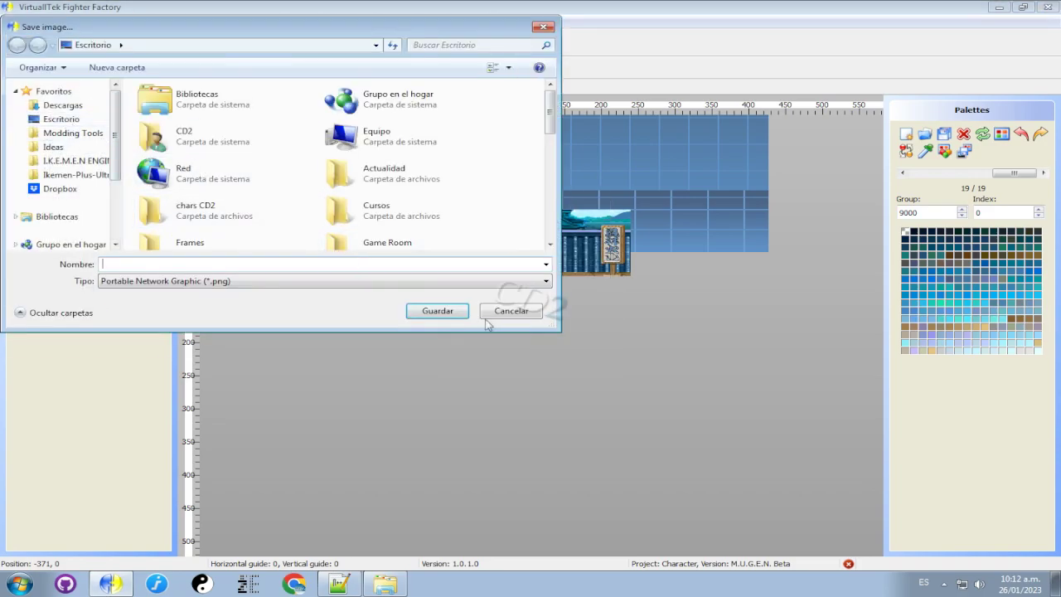
left_click(527, 313)
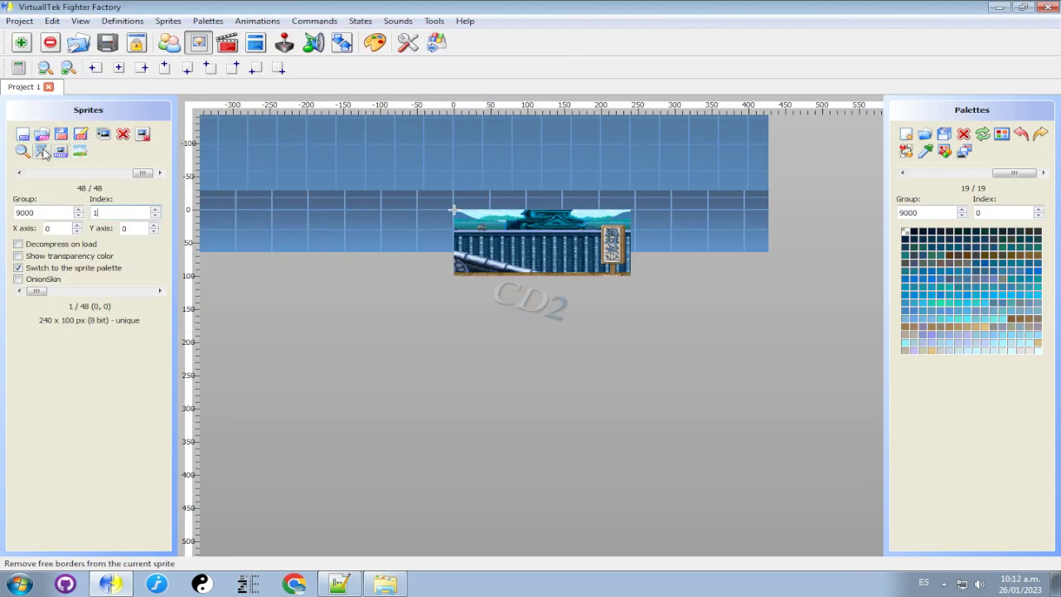
Open the stage preview sprite in the image editor, examine its canvas width and height, and close the editor without changes
left_click(79, 151)
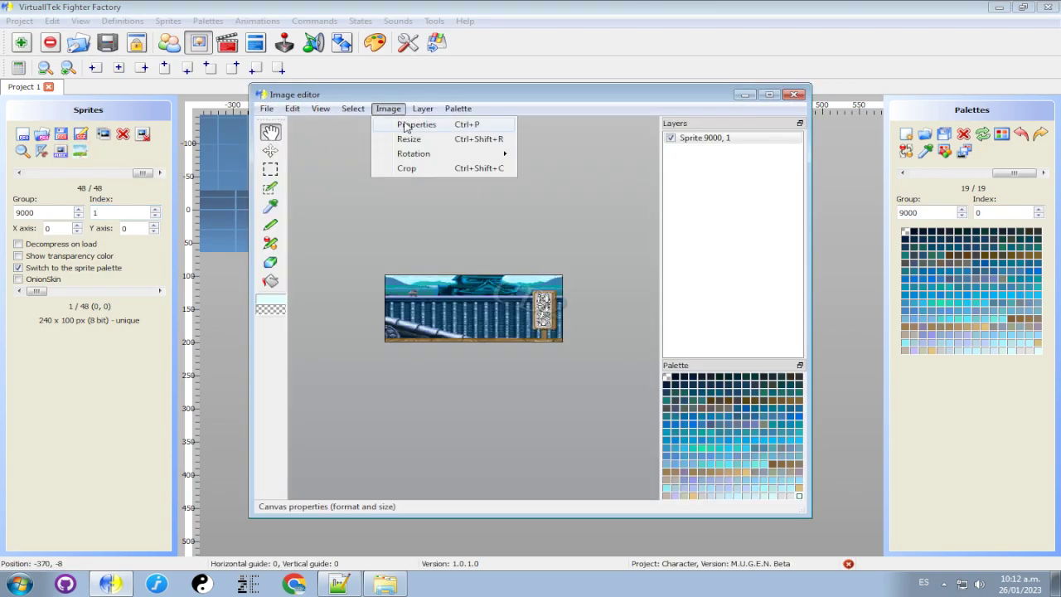
left_click(404, 125)
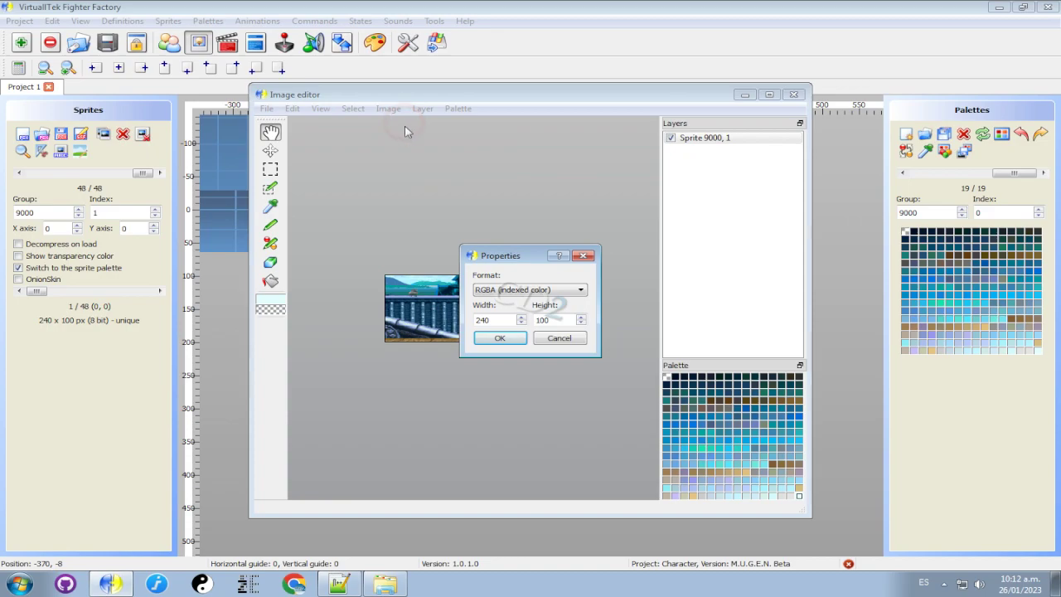
left_click(503, 317)
left_click(561, 321)
left_click(506, 319)
left_click(566, 322)
left_click(551, 334)
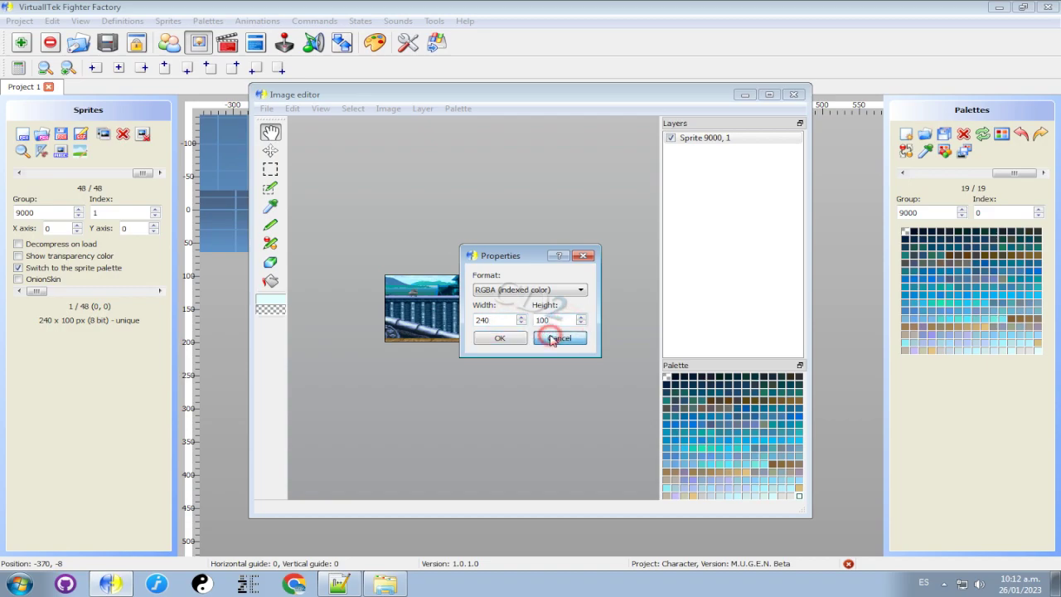
left_click(791, 95)
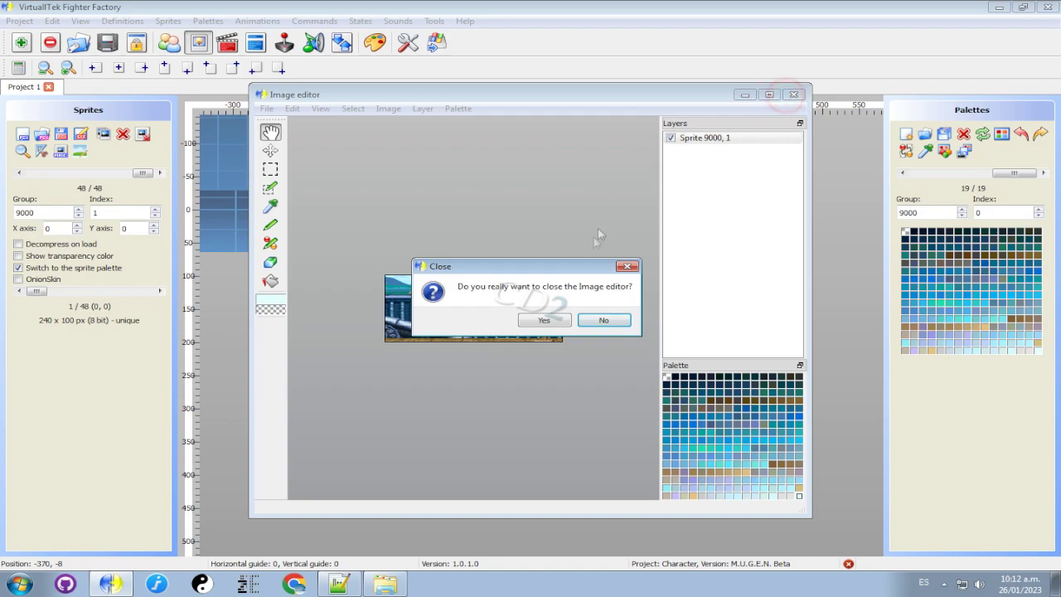
left_click(541, 321)
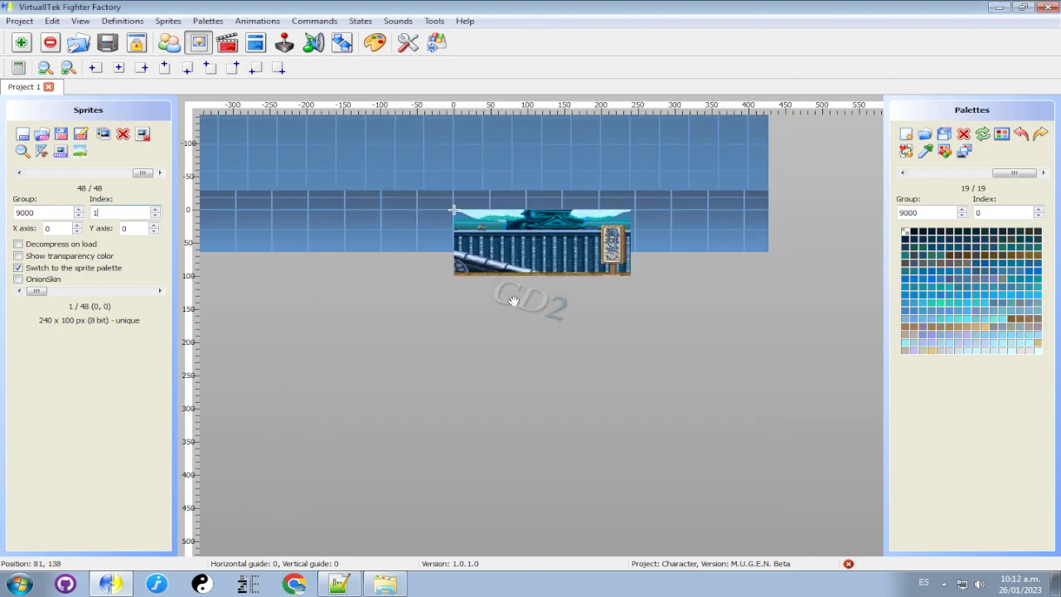
Close the sprite project and switch to select.def in Notepad++
left_click_drag(480, 418, 474, 471)
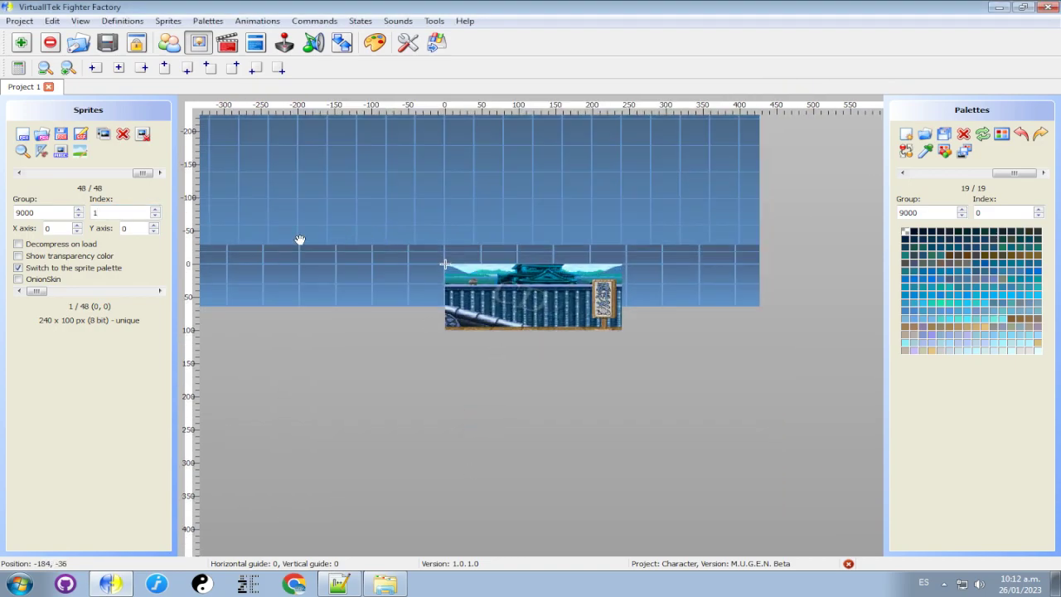
left_click(49, 87)
left_click(49, 86)
left_click(541, 304)
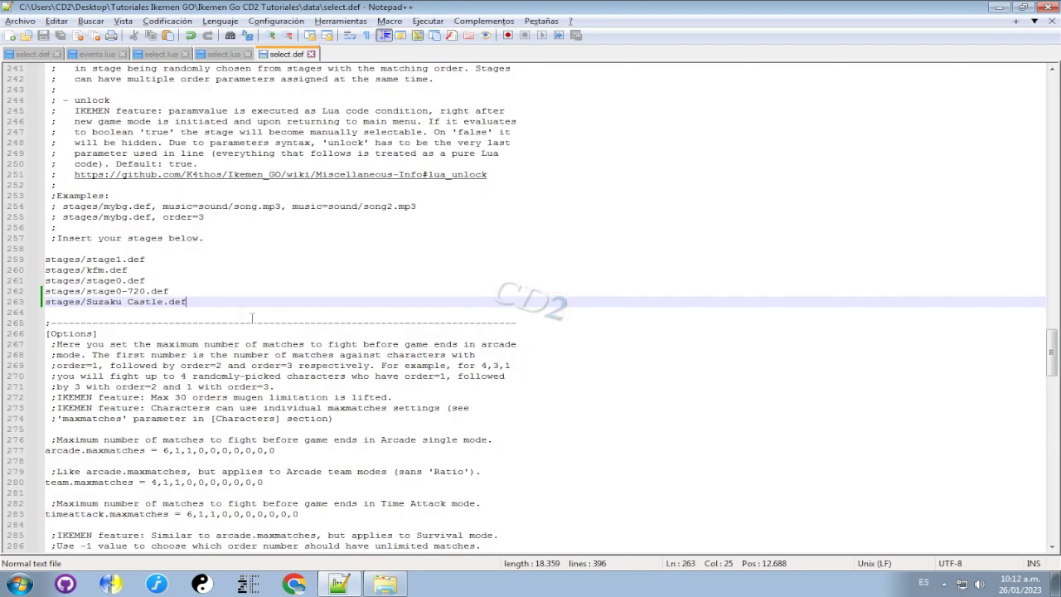
Delete the kfmZ and kfm720 character entries above Ryu in select.def and save the file
scroll(968, 260, "up", 5)
left_click_drag(1049, 337, 1050, 280)
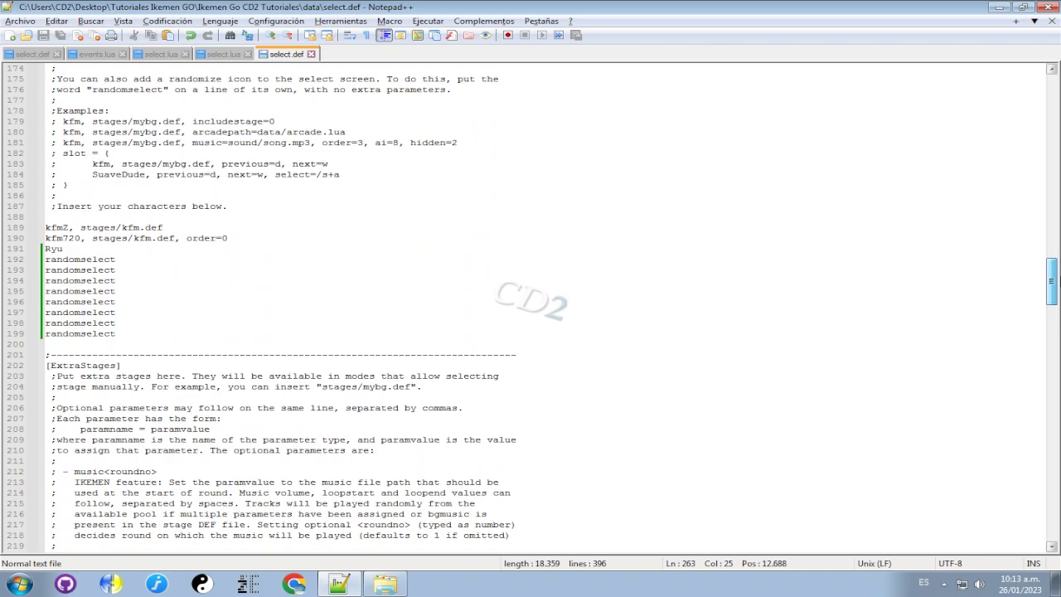
left_click(122, 256)
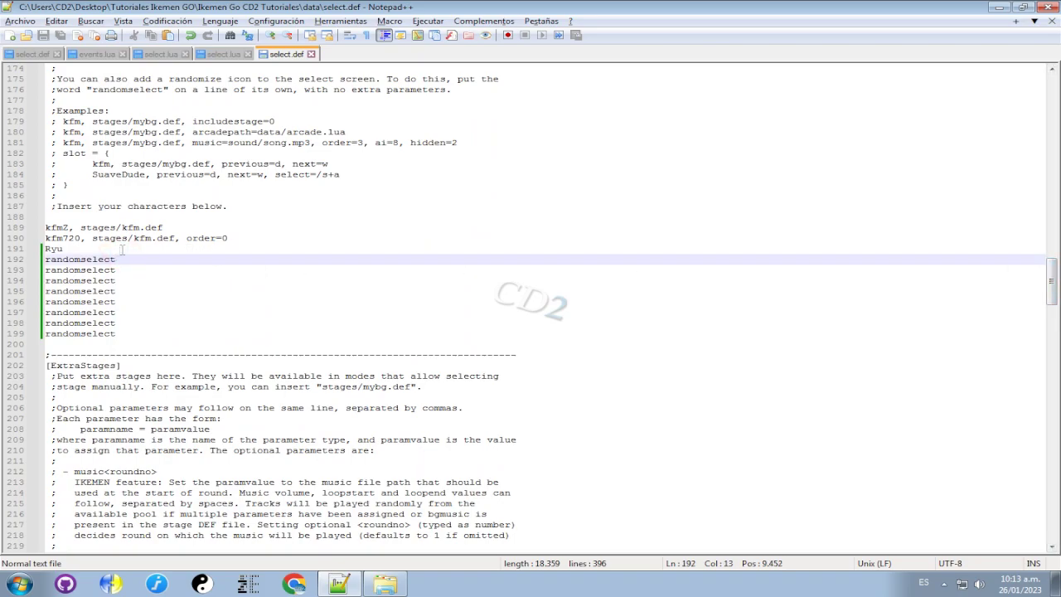
left_click(318, 226)
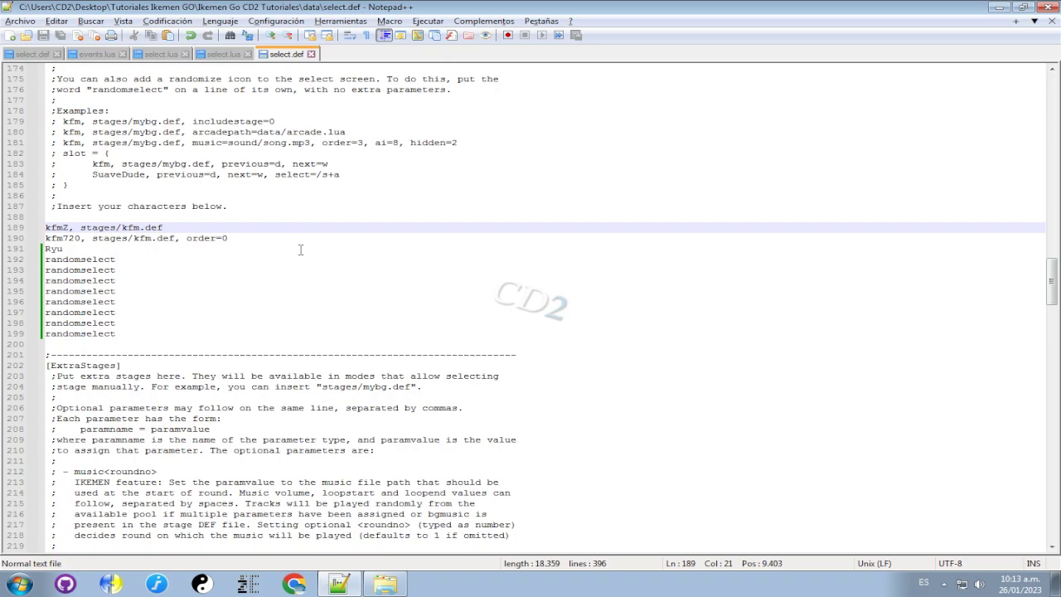
left_click_drag(254, 240, 32, 228)
key("Delete")
key("Delete")
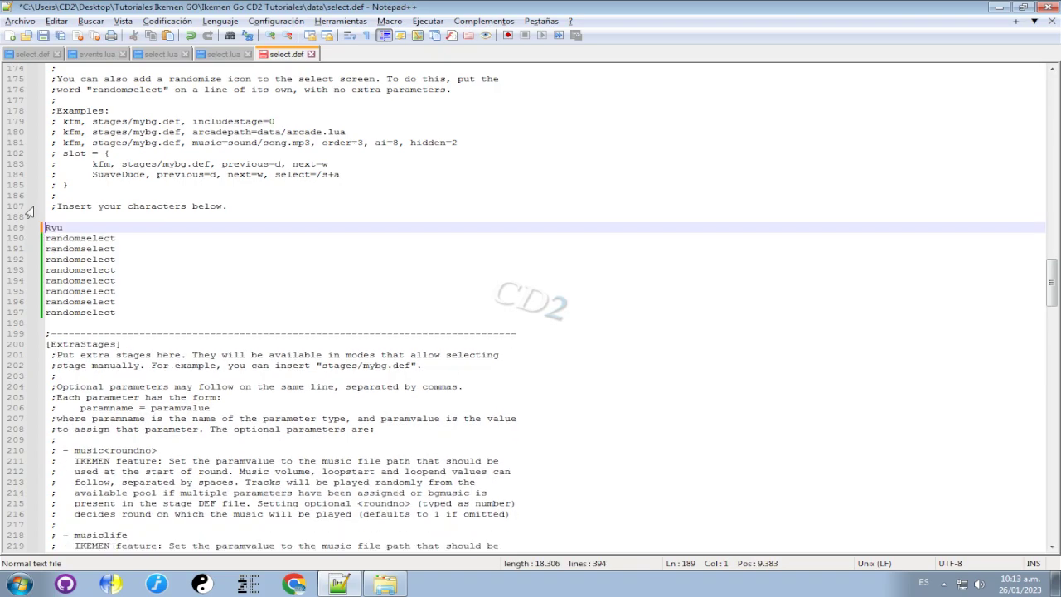
key("ctrl+s")
left_click(82, 228)
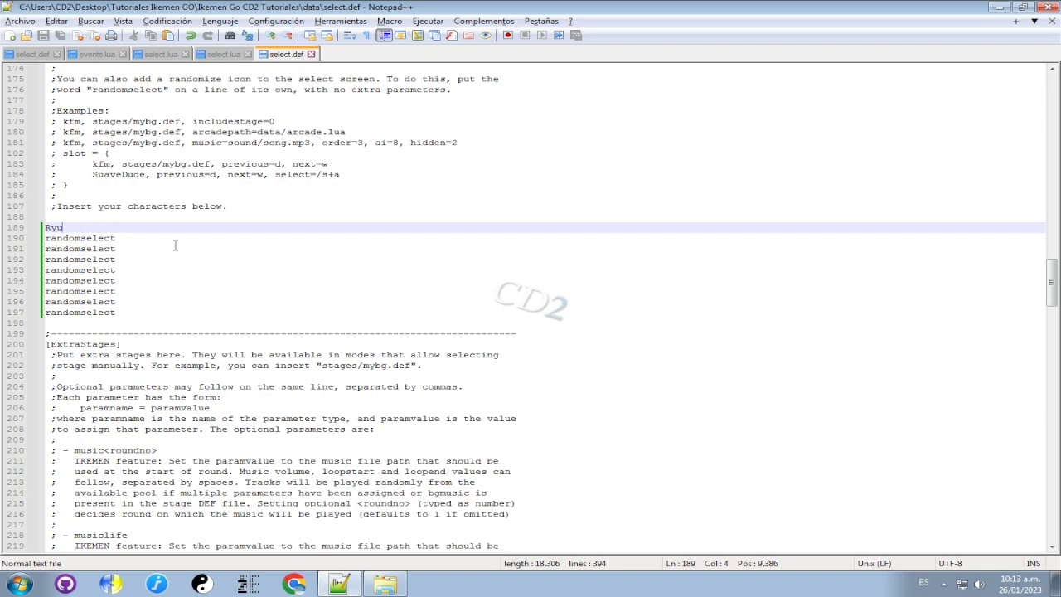
Launch Ikemen-Go-CD2-Tutoriales x64.exe, check the character selection in Training Mode, and close the game
left_click(384, 584)
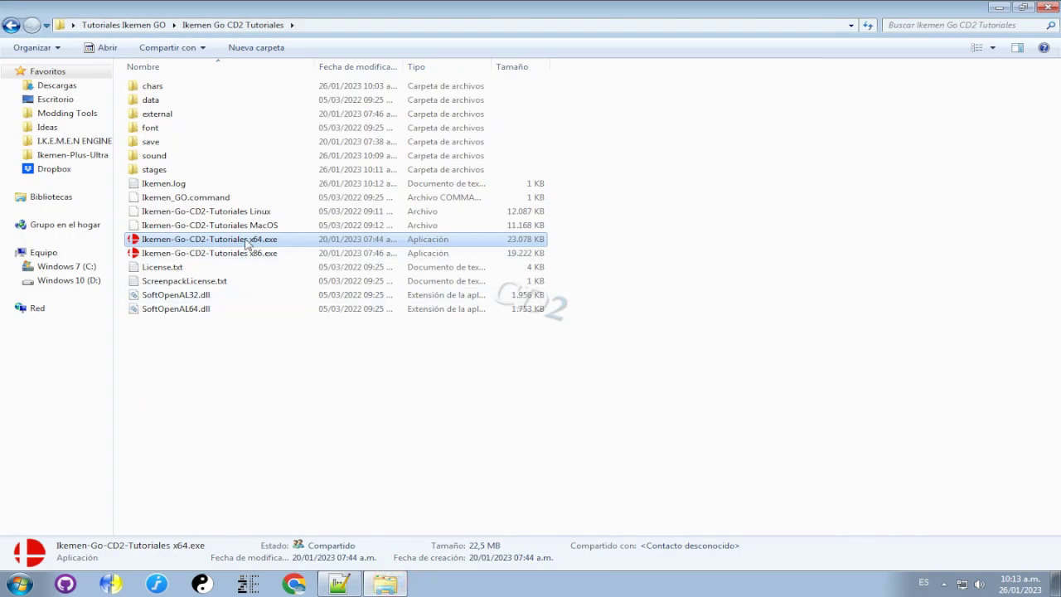
double_click(245, 239)
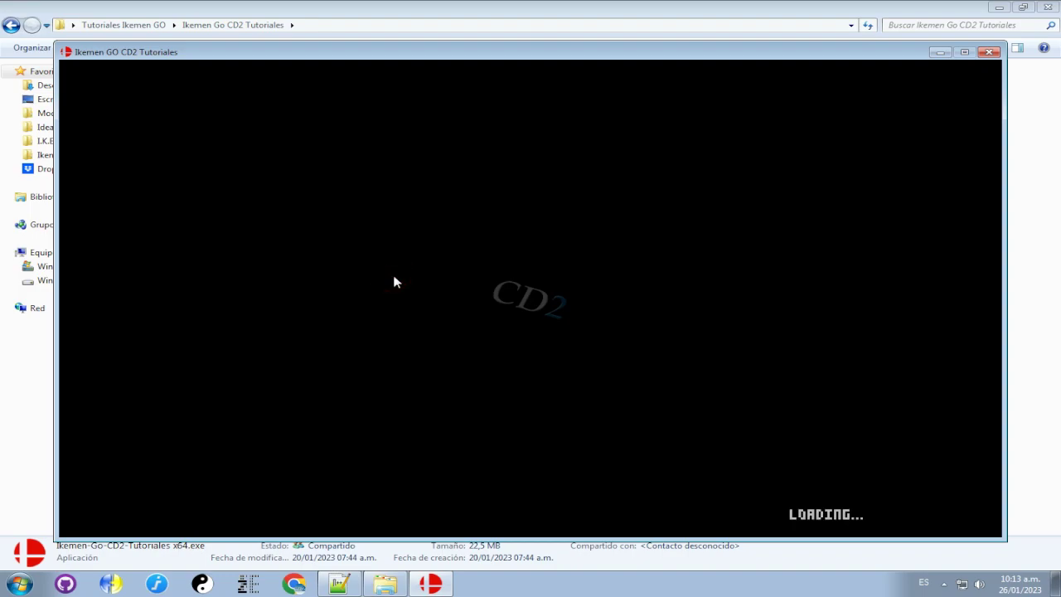
key("Down")
key("Down")
key("Down")
key("Return")
key("Return")
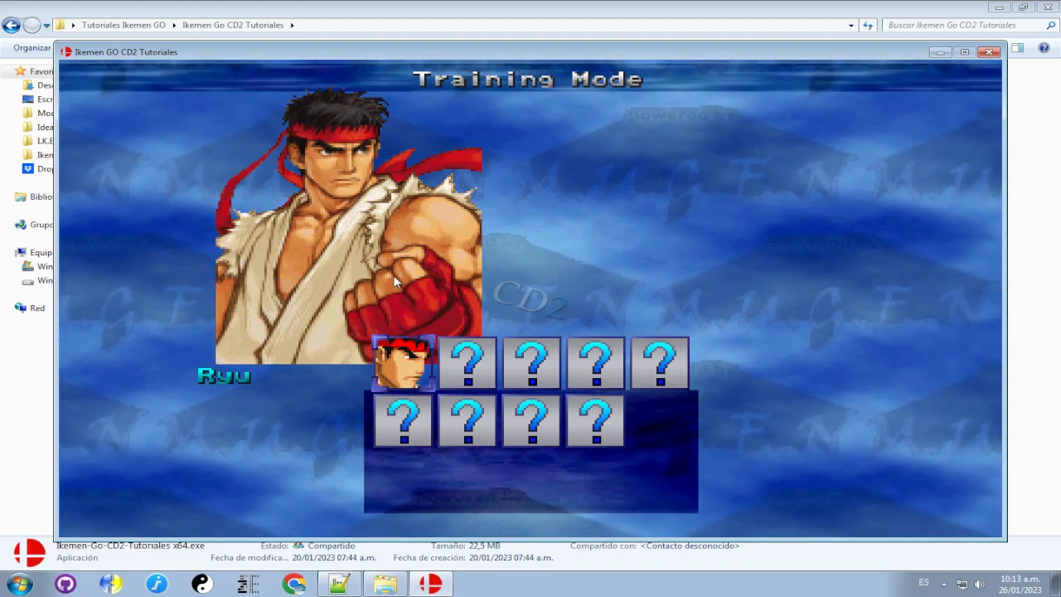
key("alt+F4")
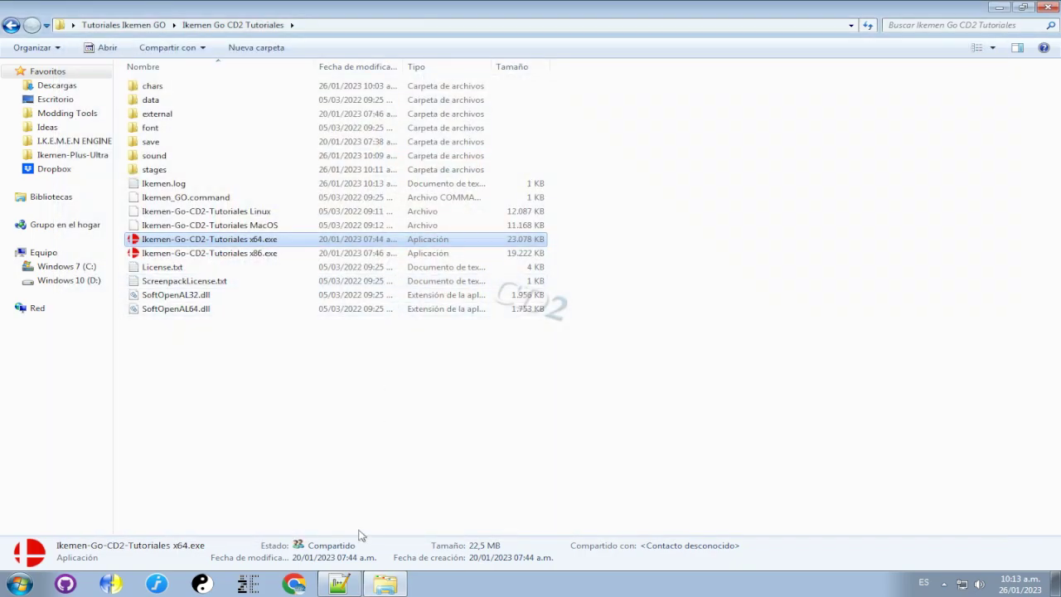
Copy the example slot block from the comments in select.def and paste it above the Ryu entry
left_click(339, 584)
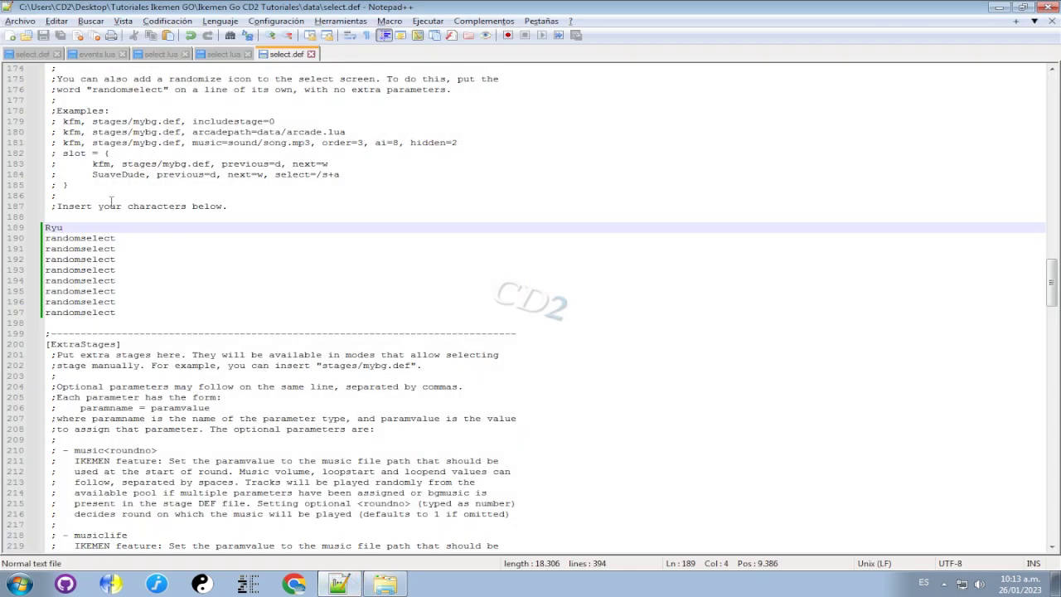
scroll(80, 231, "up", 4)
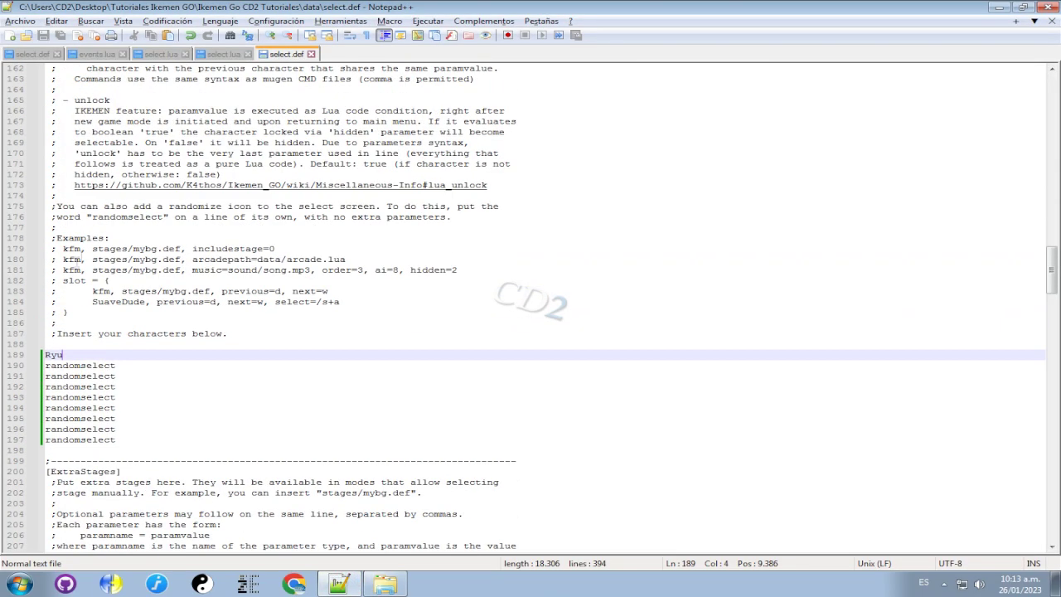
left_click_drag(76, 312, 65, 281)
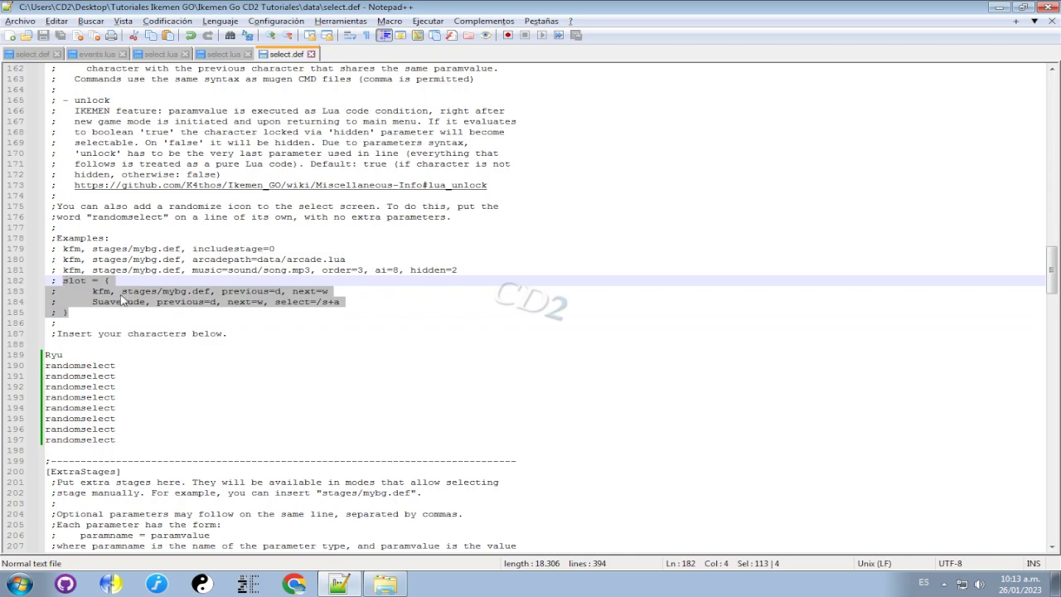
scroll(122, 300, "up", 3)
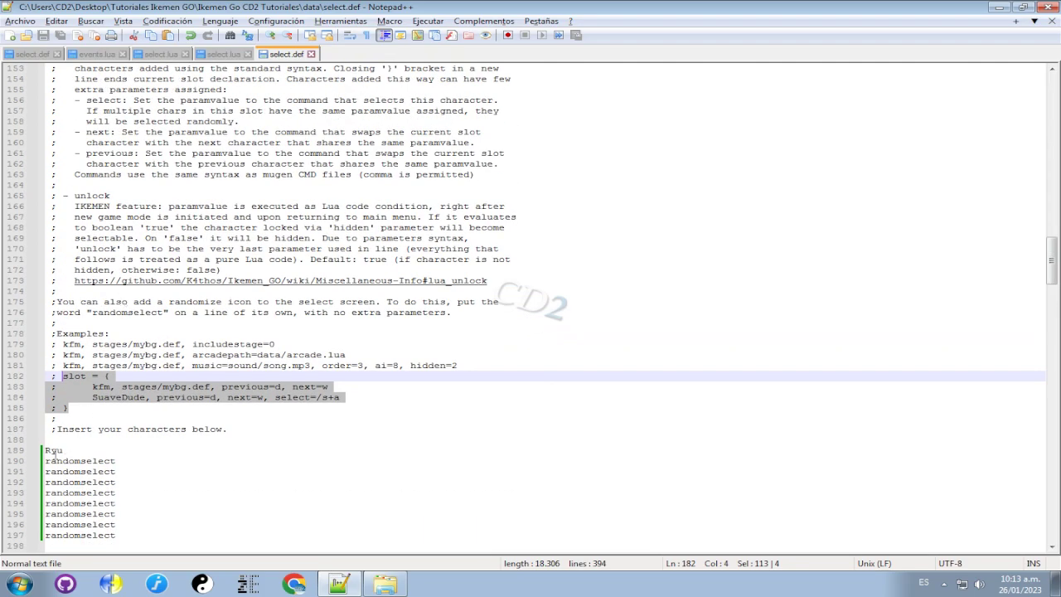
scroll(54, 454, "down", 2)
left_click(47, 387)
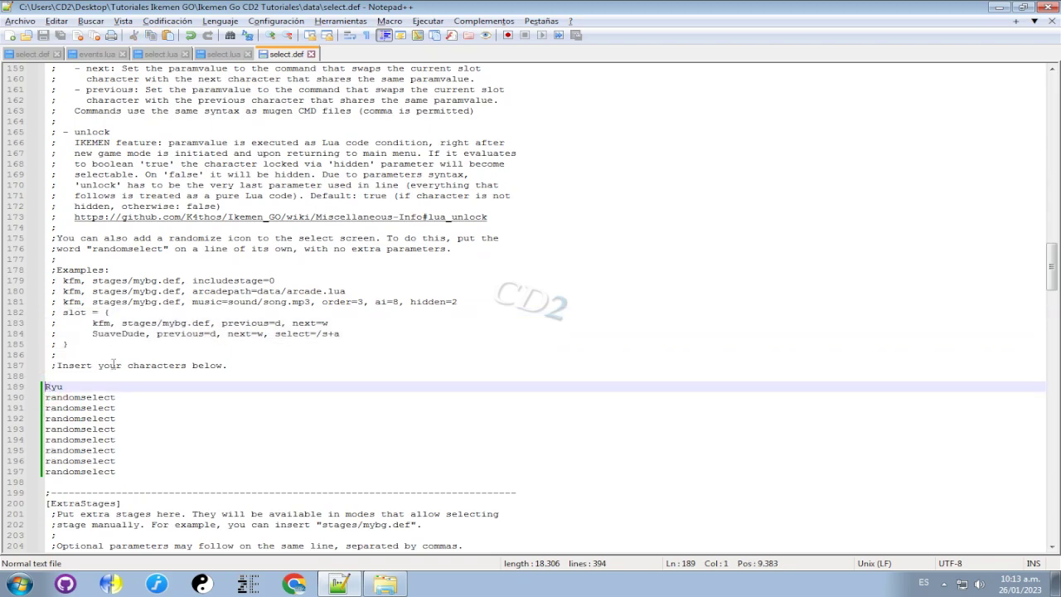
key("Return")
key("Up")
type("slot = {  ;      kfm, stages/mybg.def, previous=d, next=w  ;      SuaveDude, previous=d, next=w, select=/s+a  ; }")
scroll(113, 364, "down", 3)
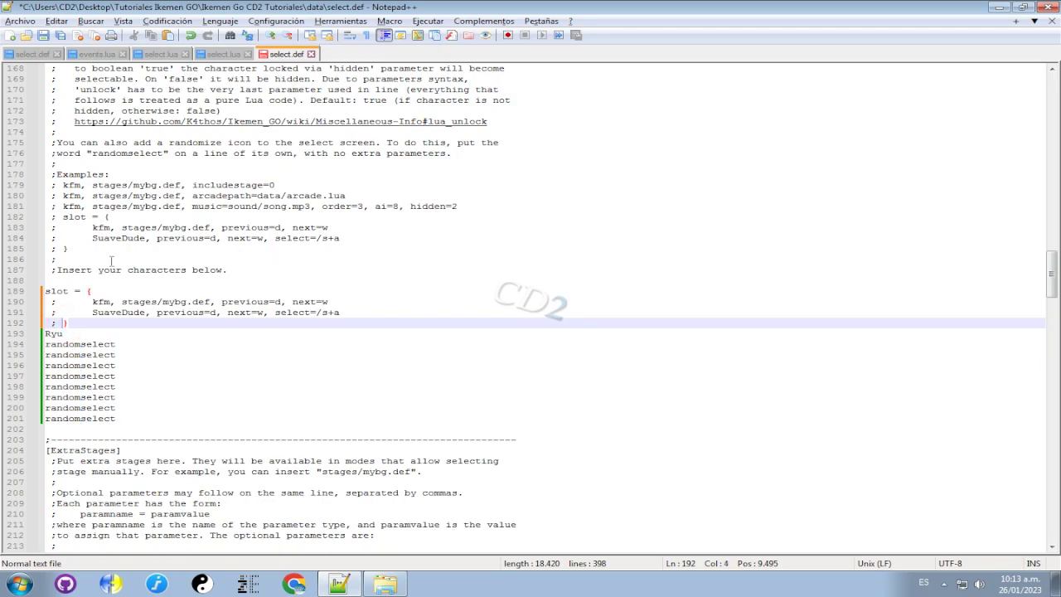
Remove the leading semicolons and indentation from the pasted slot block's character lines and closing brace, and save the file
key("Left")
key("BackSpace")
key("BackSpace")
key("End")
key("BackSpace")
key("Up")
key("Delete")
key("Delete")
key("Delete")
key("Delete")
key("Delete")
key("Delete")
key("Delete")
key("Delete")
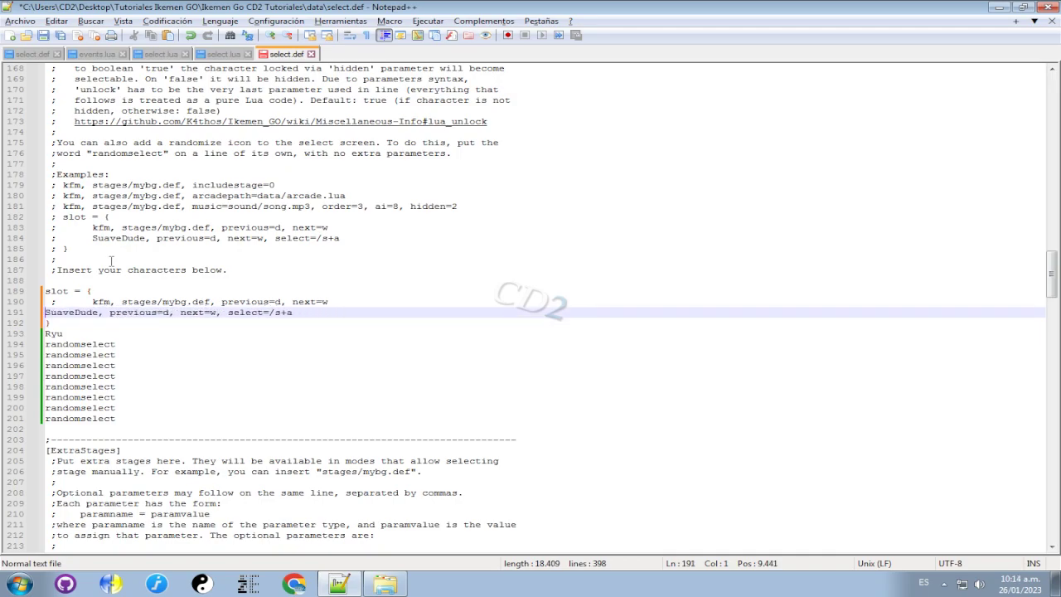
key("Up")
key("Delete")
key("Delete")
key("Delete")
key("Delete")
key("Delete")
key("Delete")
key("Delete")
key("Delete")
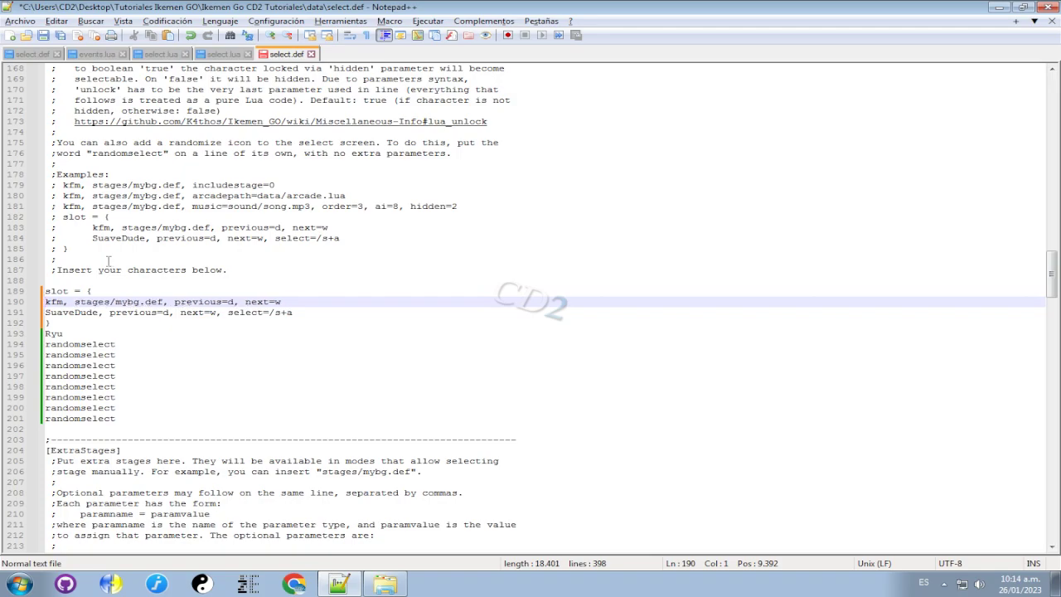
key("ctrl+s")
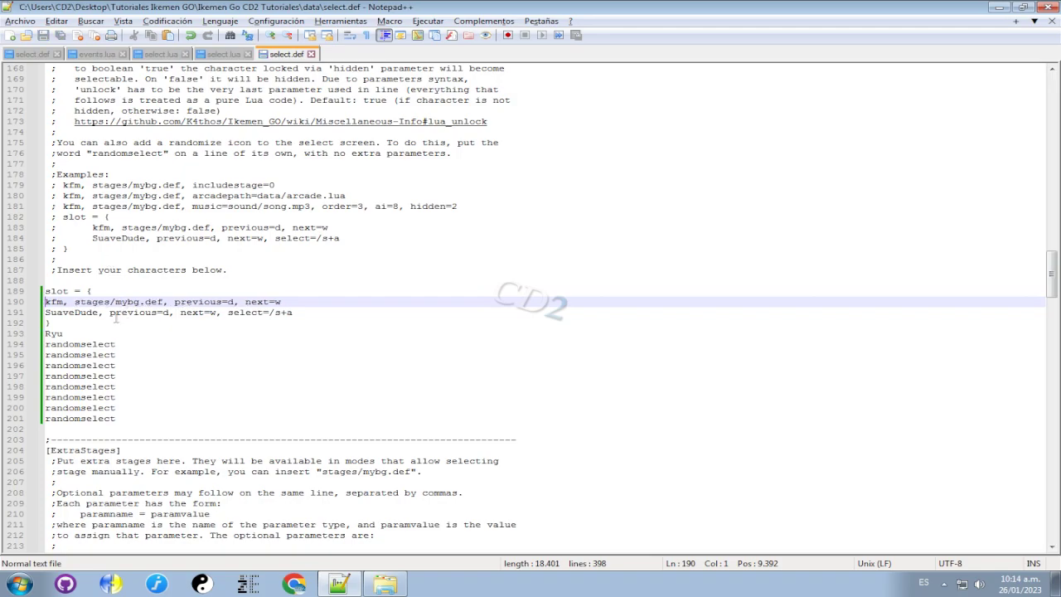
Delete the standalone Ryu line, replace kfm with Ryu in the slot block's first entry, and save
left_click_drag(68, 332, 45, 332)
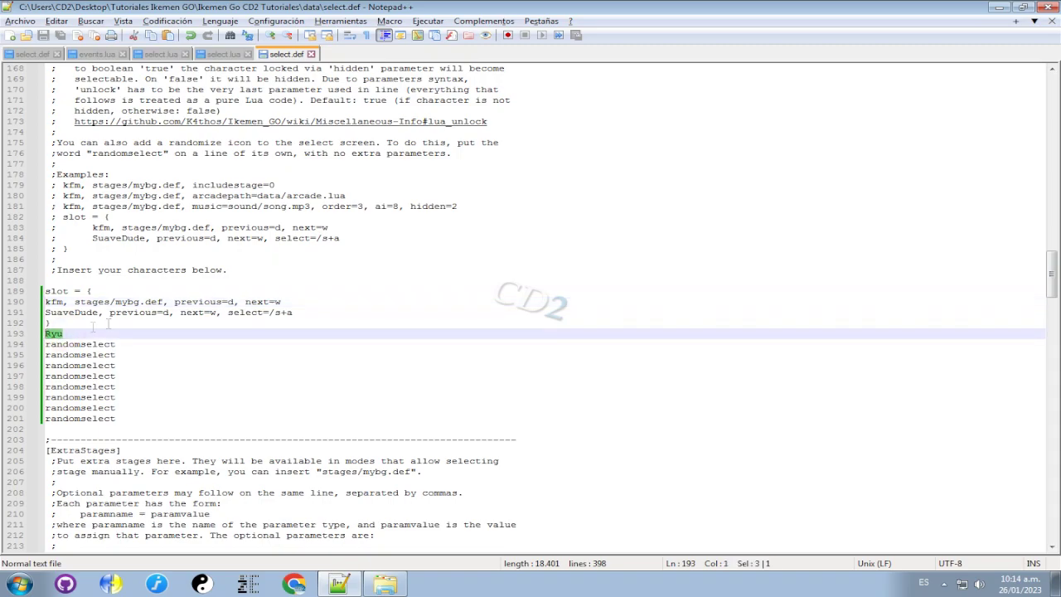
key("BackSpace")
key("BackSpace")
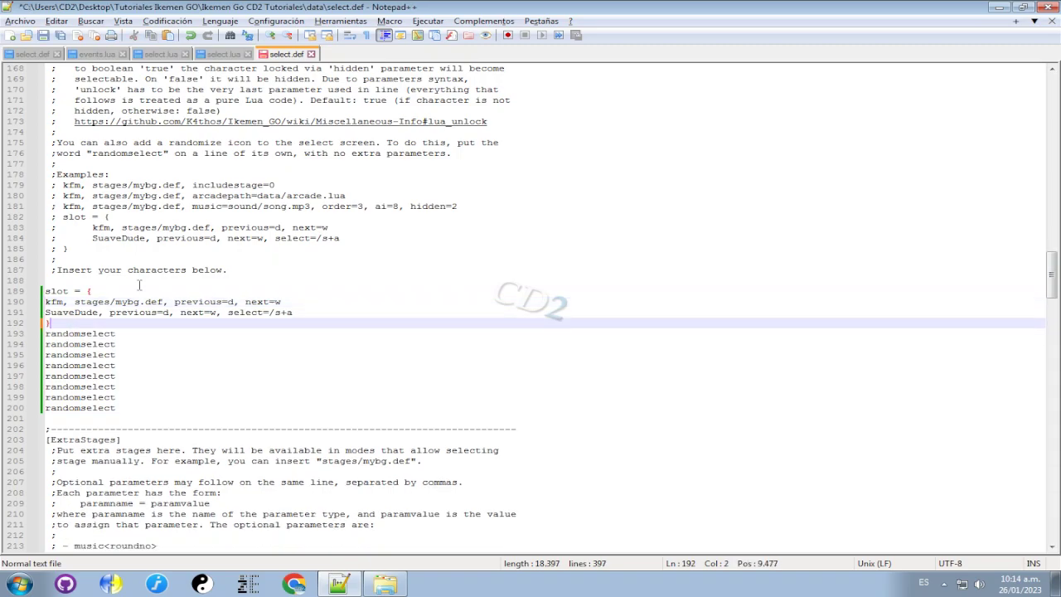
double_click(53, 301)
type("Ryu")
key("ctrl+s")
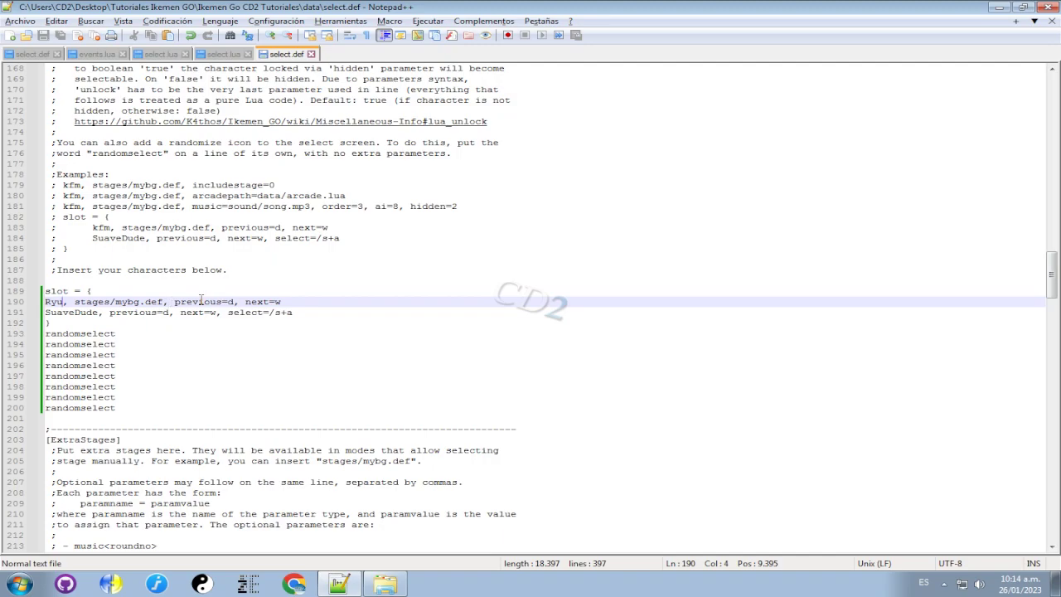
Remove the stages/mybg.def parameter from Ryu's entry in the slot block and save select.def
left_click_drag(166, 302, 74, 302)
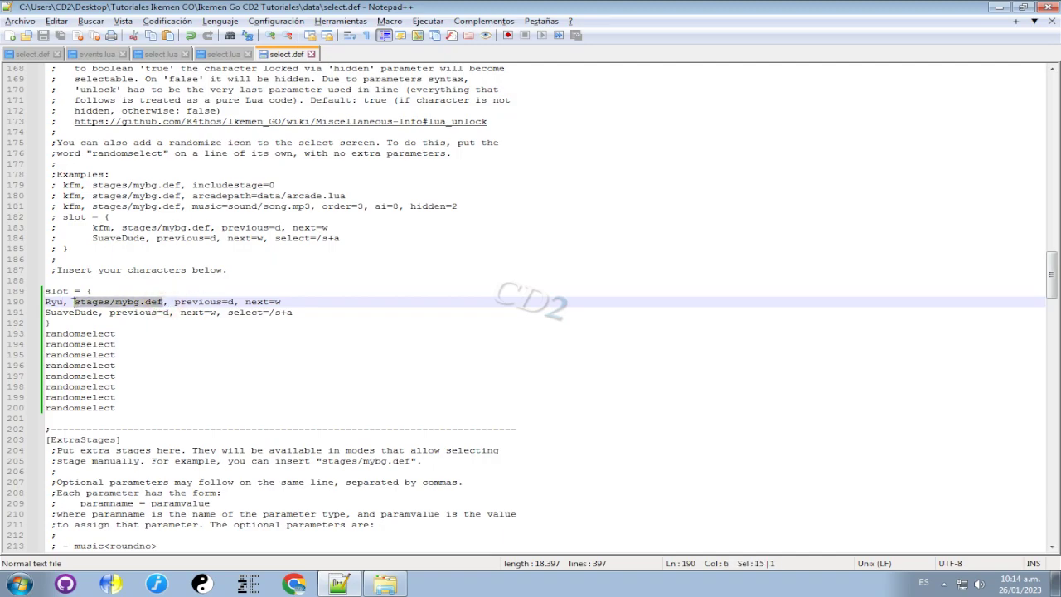
key("BackSpace")
key("BackSpace")
key("BackSpace")
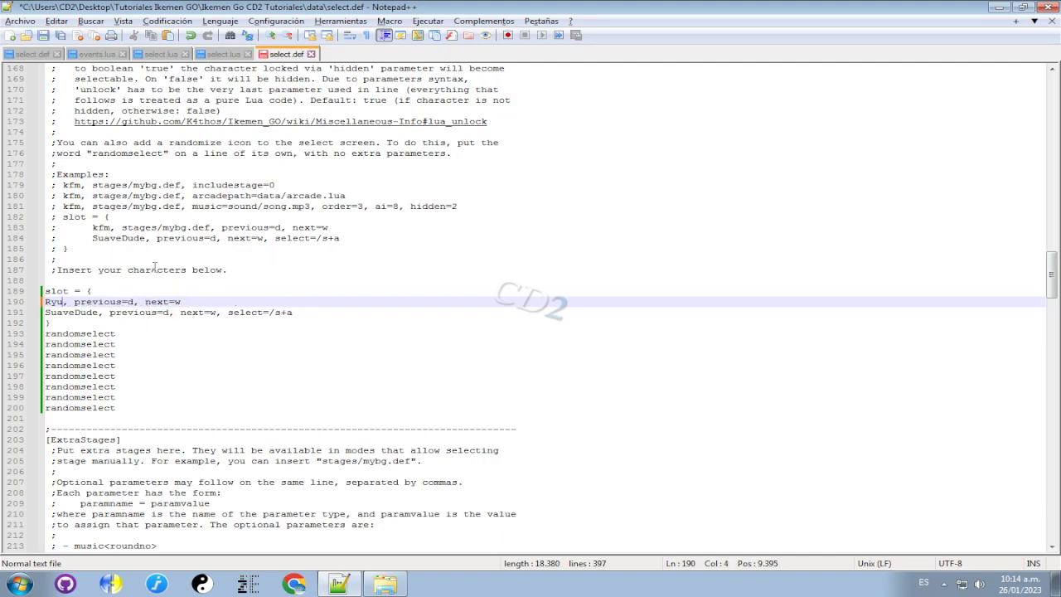
key("ctrl+s")
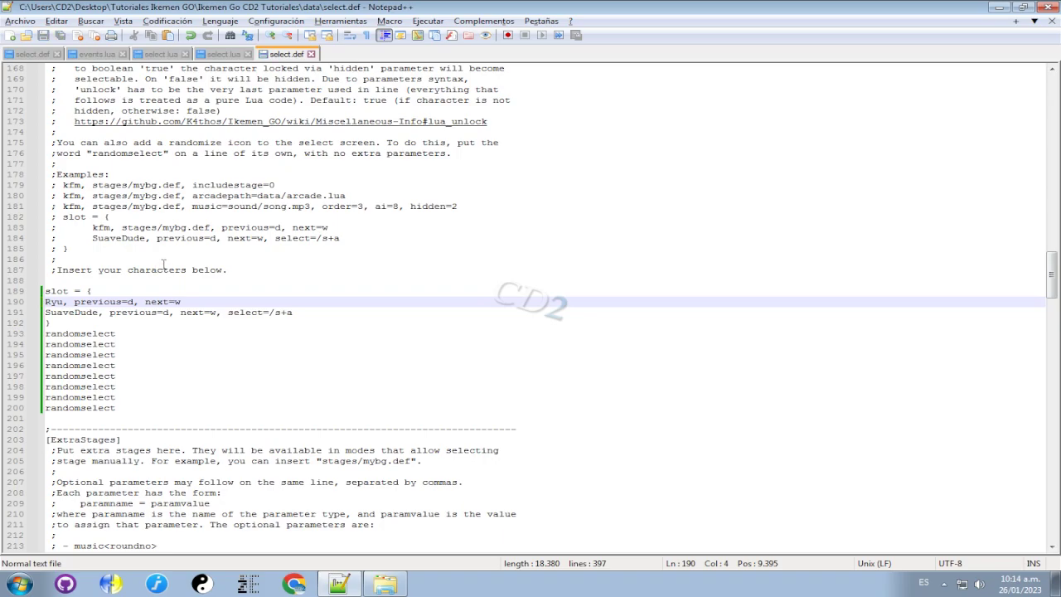
Remove the select=/s+a parameter from SuaveDude's entry in the slot block and save select.def
left_click(103, 303)
left_click(155, 302)
left_click(184, 301)
left_click_drag(303, 313, 218, 318)
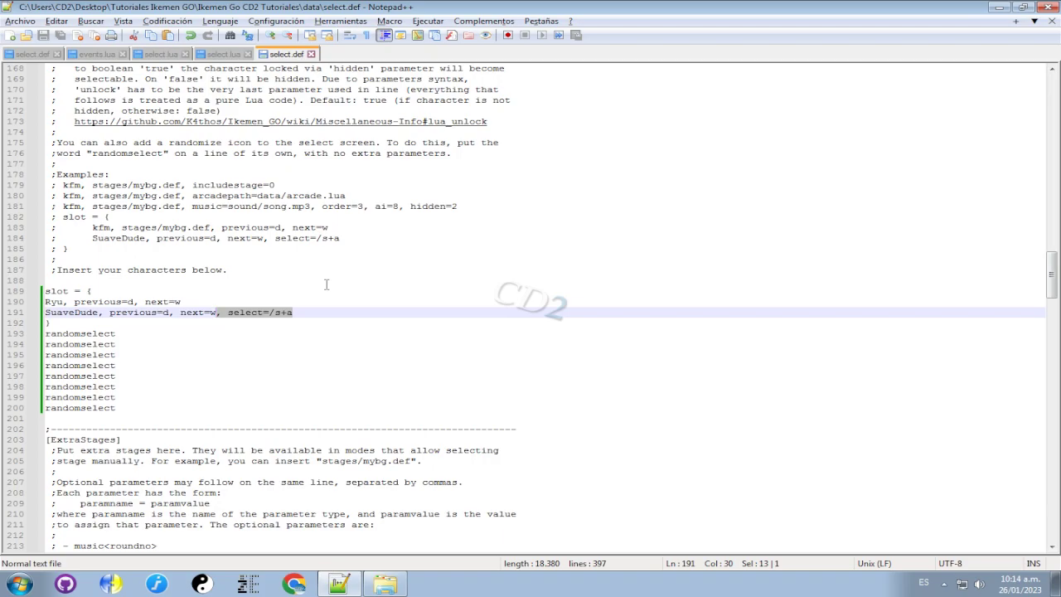
key("Delete")
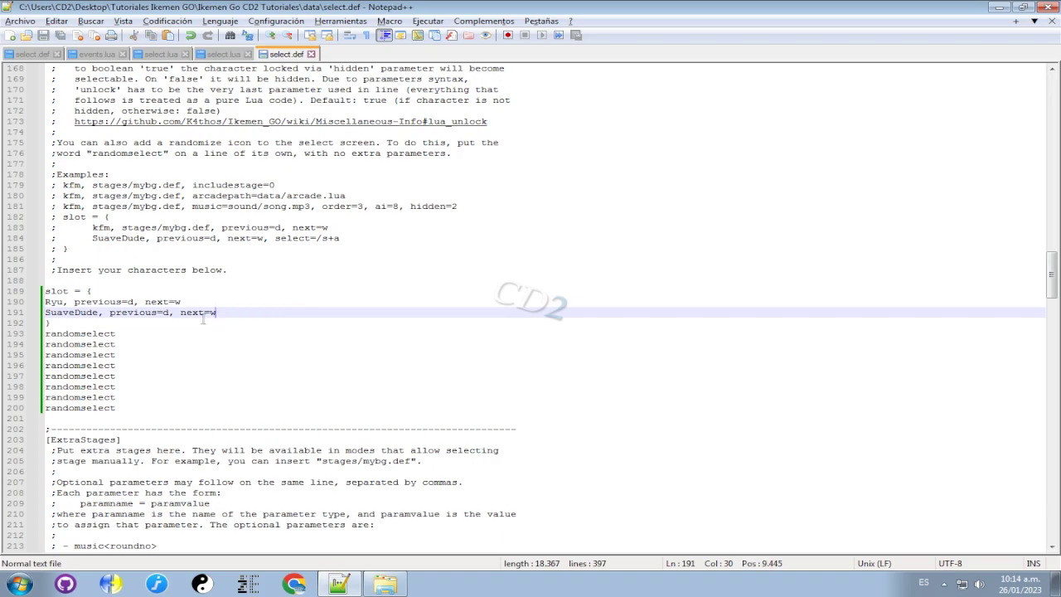
Replace SuaveDude with randomselect in the slot block's second entry
double_click(73, 313)
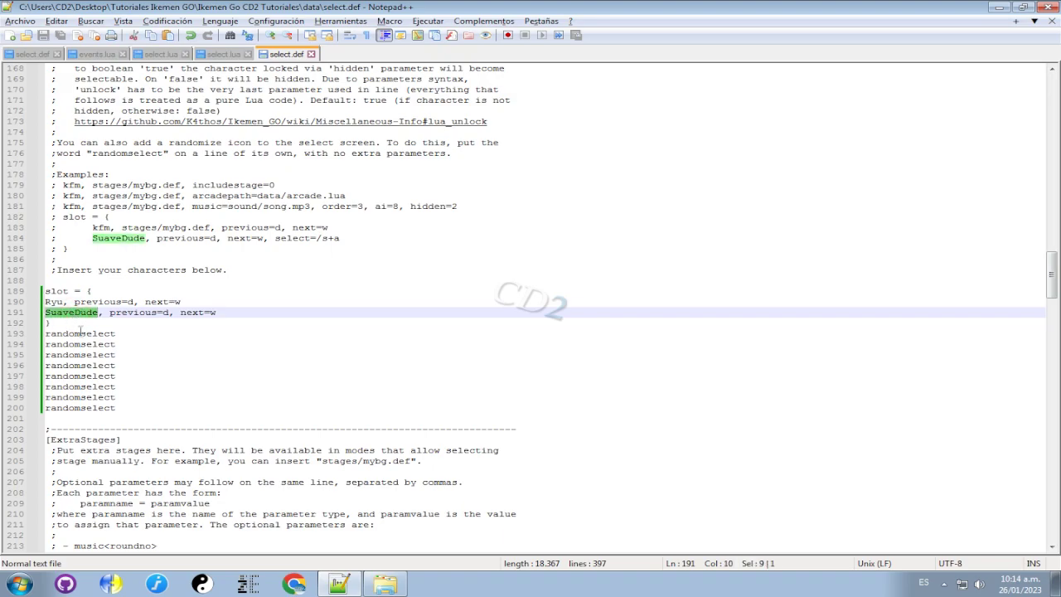
double_click(80, 334)
key("ctrl+c")
double_click(73, 312)
key("ctrl+v")
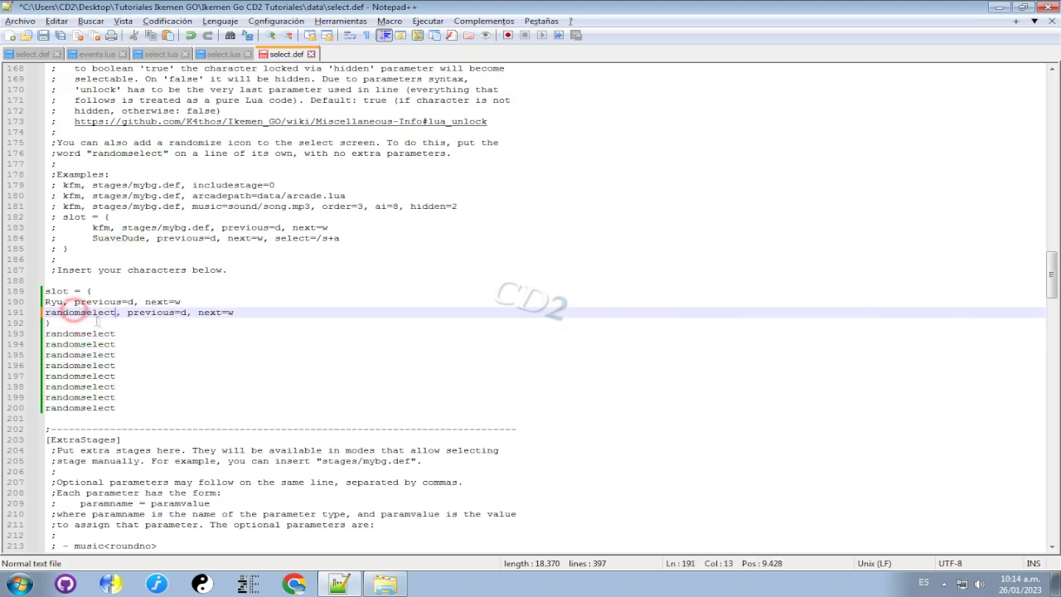
Delete the whole second entry from the slot block so only Ryu's line remains, and save the file
left_click_drag(248, 313, 30, 323)
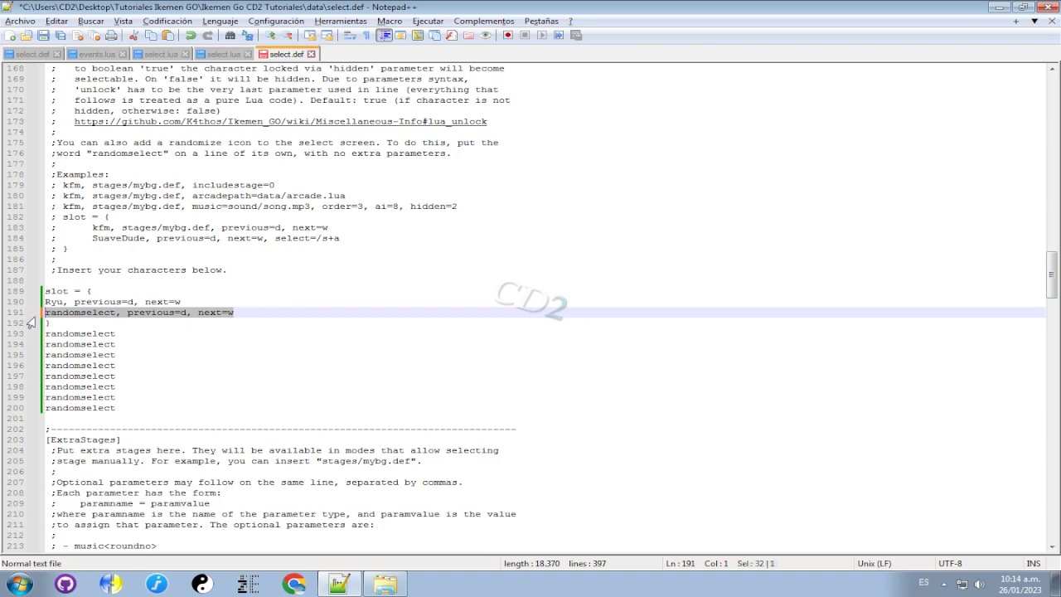
key("BackSpace")
key("BackSpace")
key("ctrl+s")
key("Down")
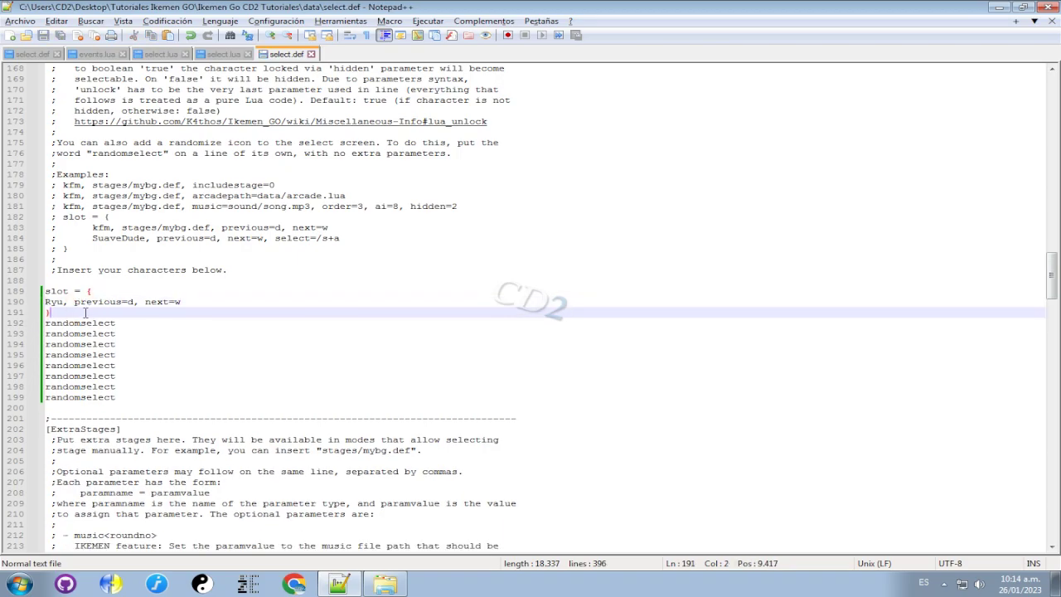
Launch Ikemen-Go-CD2-Tutoriales x64.exe, check Ryu's slot in Training Mode with the Single team mode, and close the game
left_click(384, 584)
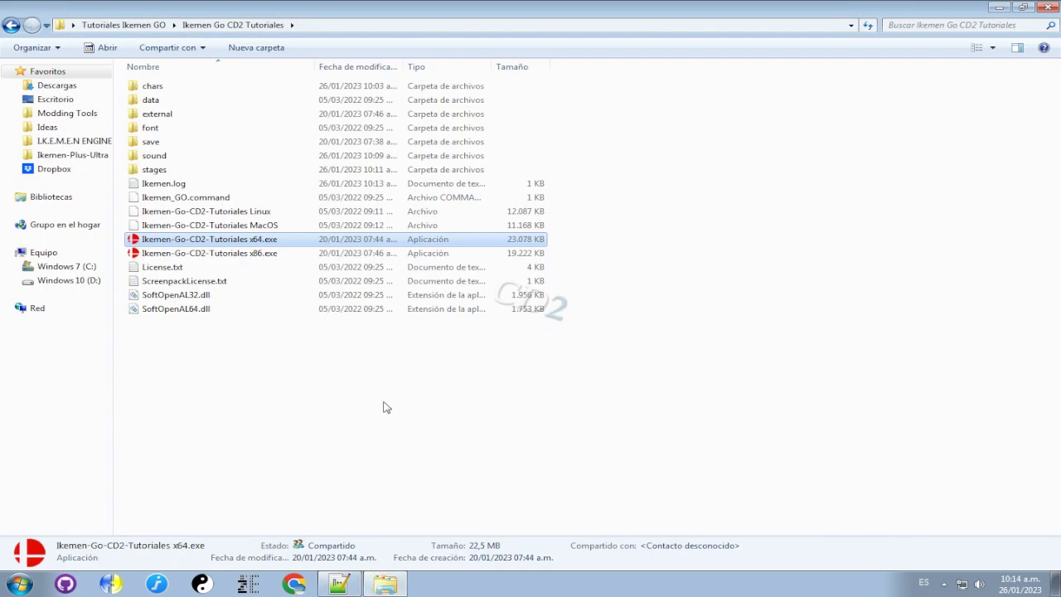
key("Return")
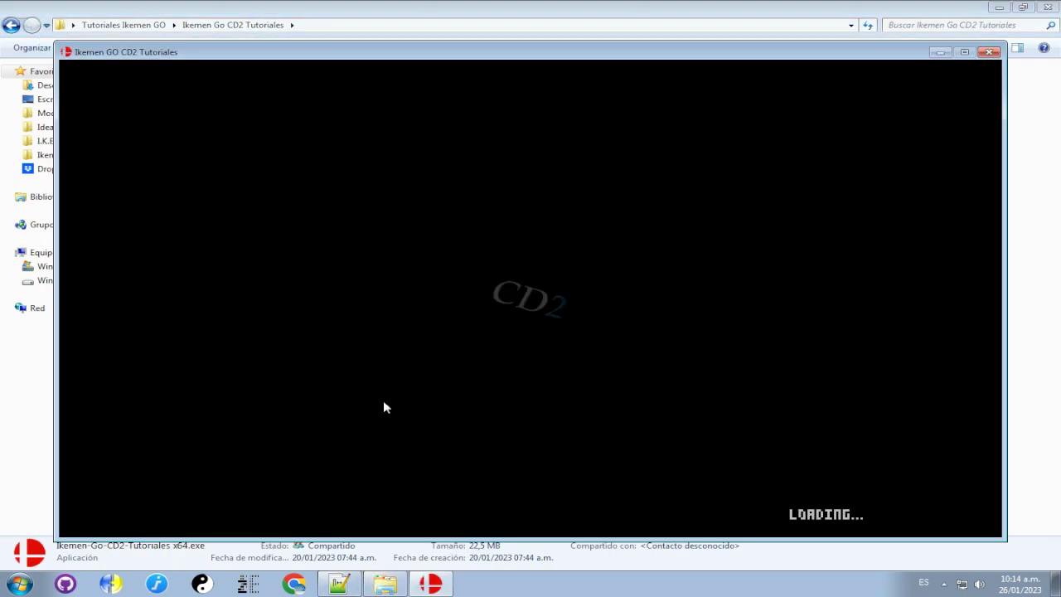
key("Down")
key("Down")
key("Down")
key("Return")
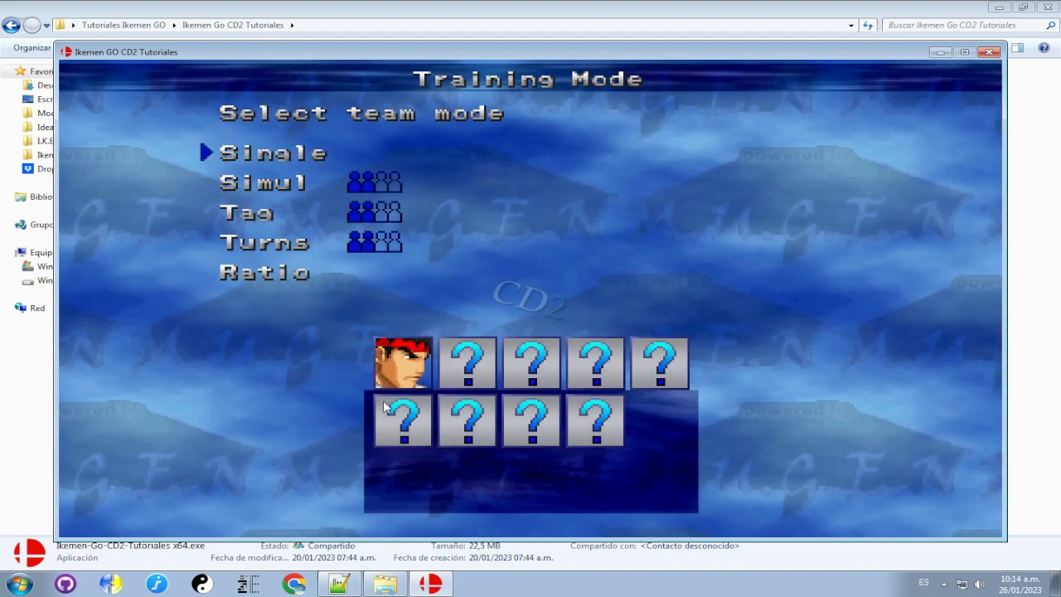
key("Return")
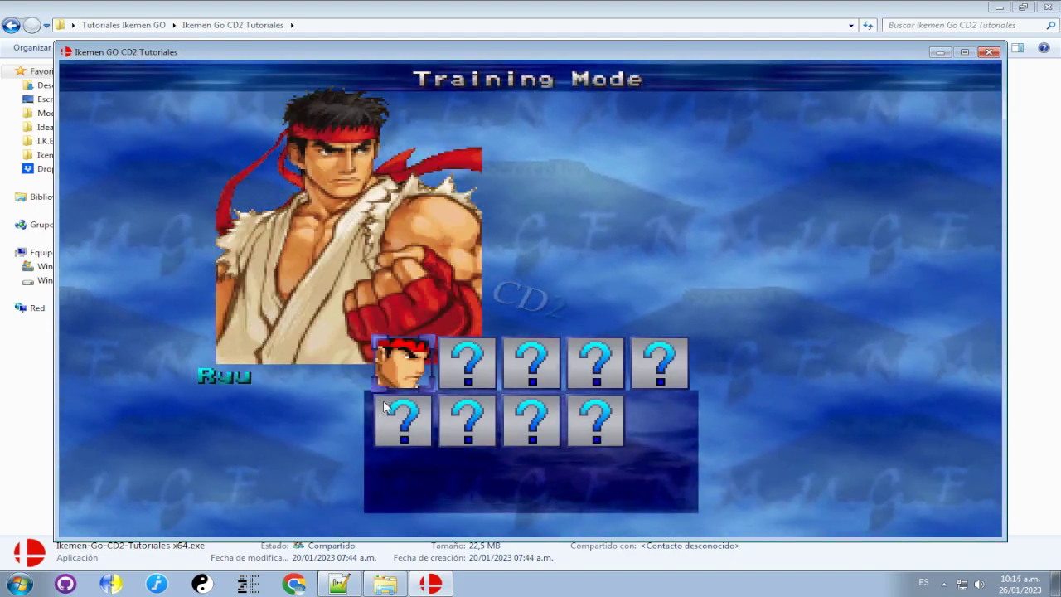
key("alt+F4")
Switch back to Notepad++, duplicate Ryu's entry on a new line inside the slot block, and save select.def
left_click(355, 583)
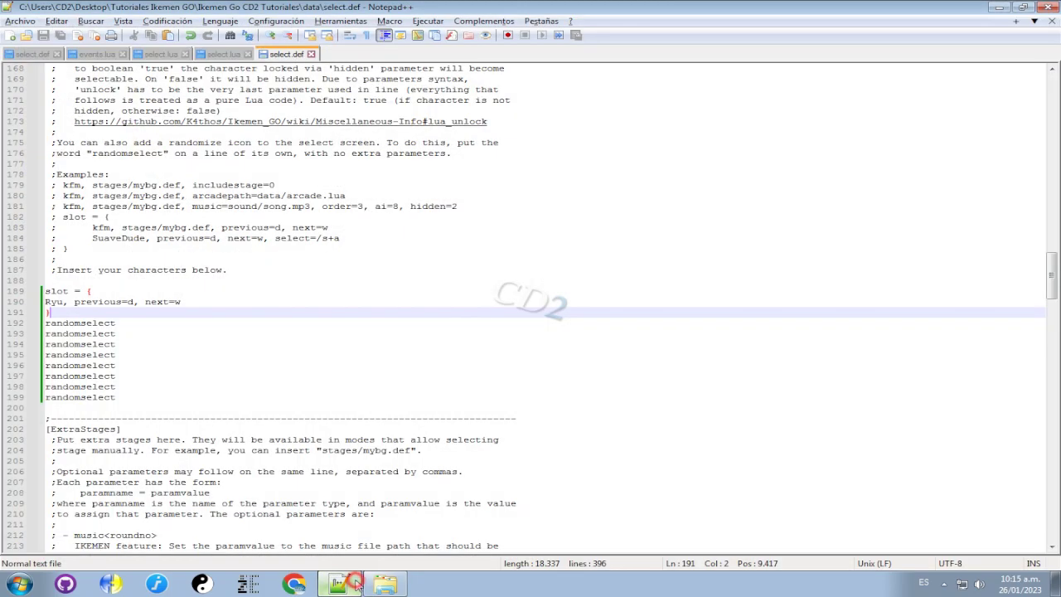
left_click(194, 301)
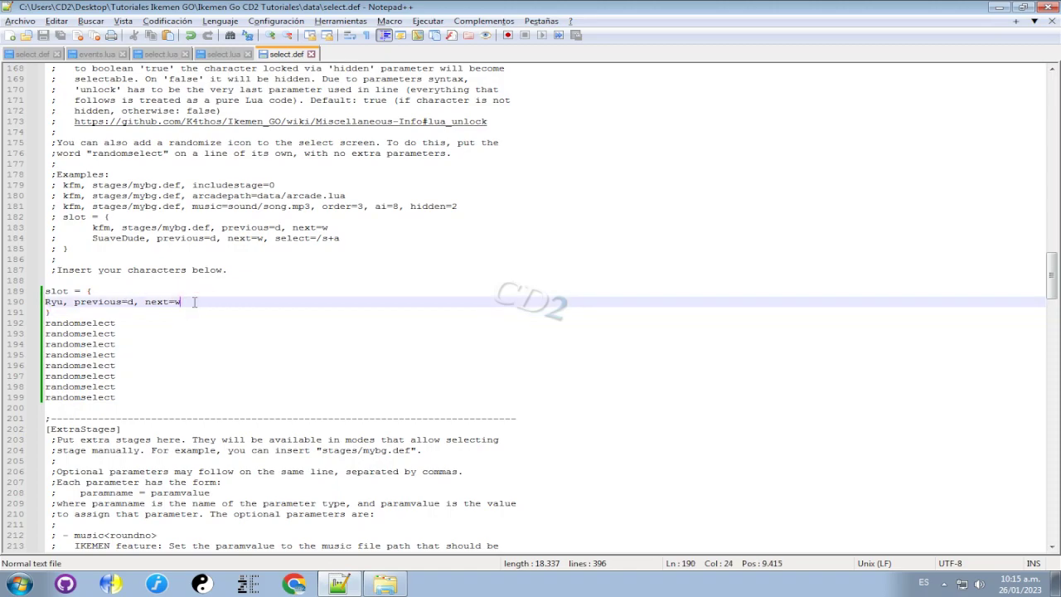
key("Return")
left_click_drag(194, 302, 45, 301)
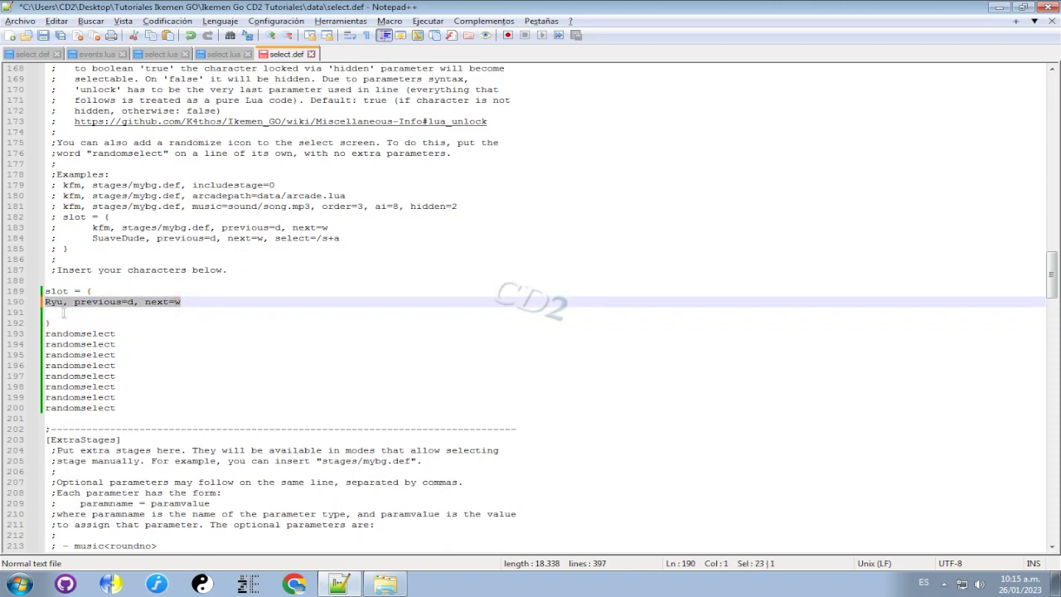
key("ctrl+c")
left_click(43, 313)
key("ctrl+v")
left_click(60, 313)
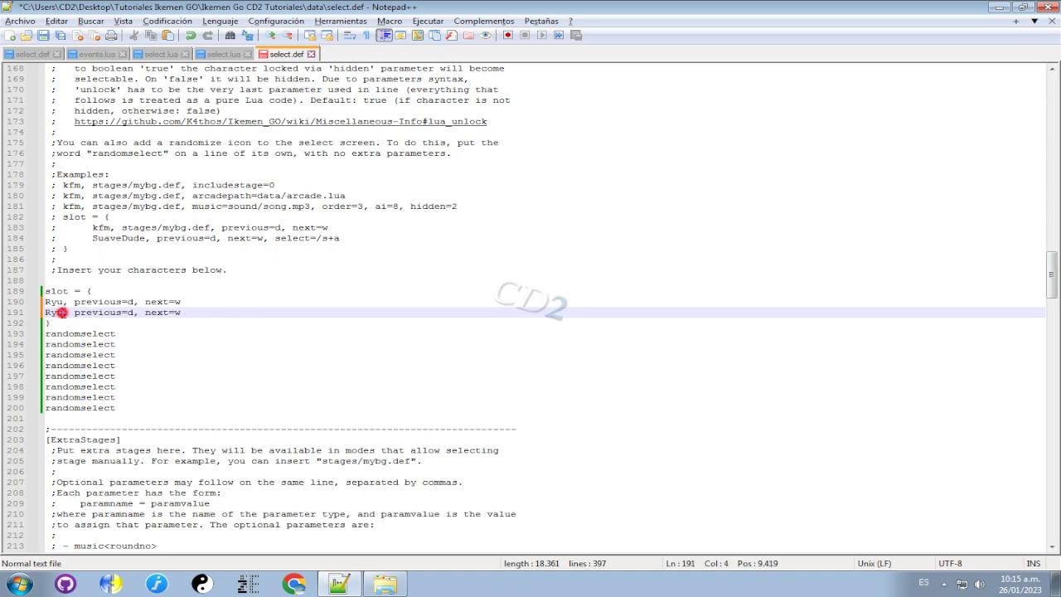
key("ctrl+s")
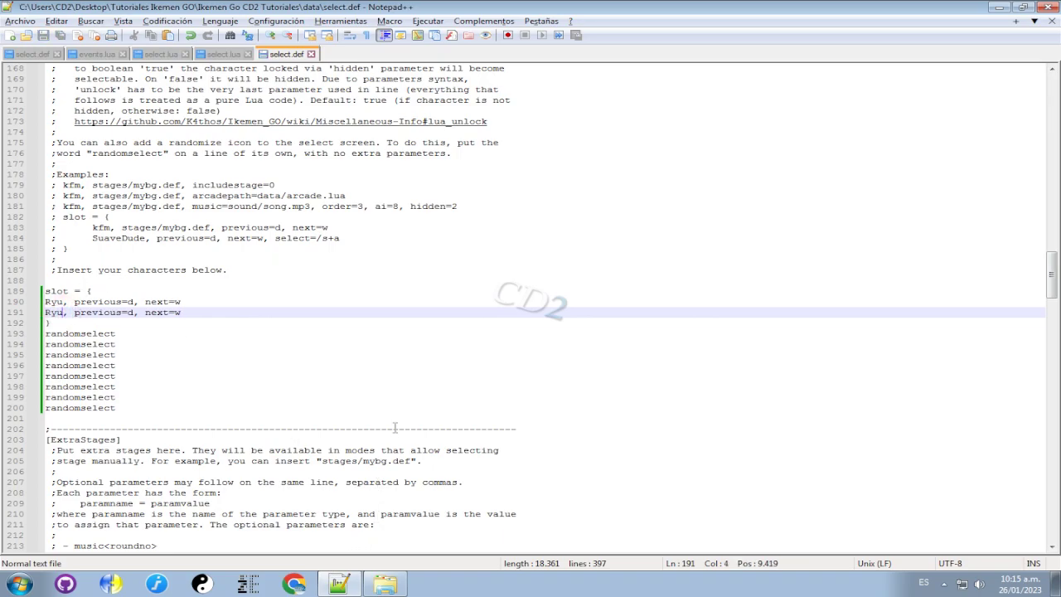
In Windows Explorer, open the chars/Ryu folder and examine its path and that of its states subfolder
left_click(385, 584)
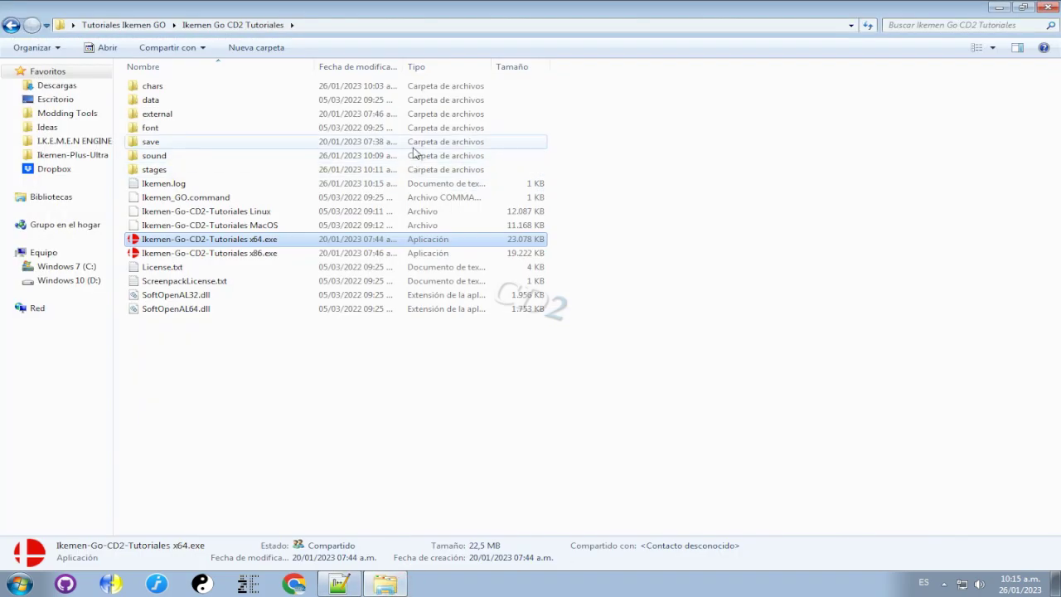
double_click(167, 90)
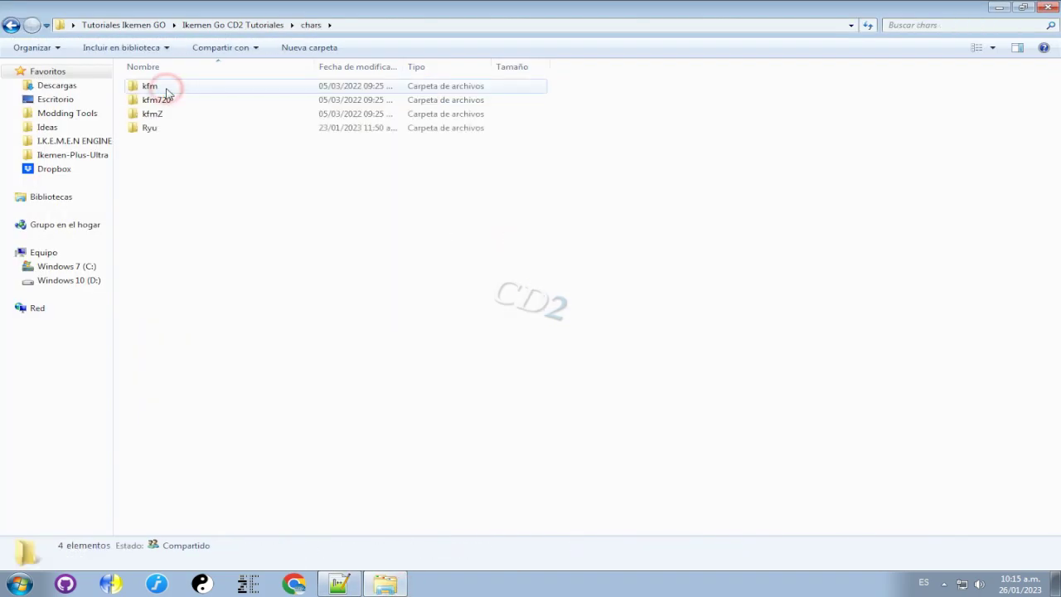
double_click(170, 130)
left_click(412, 28)
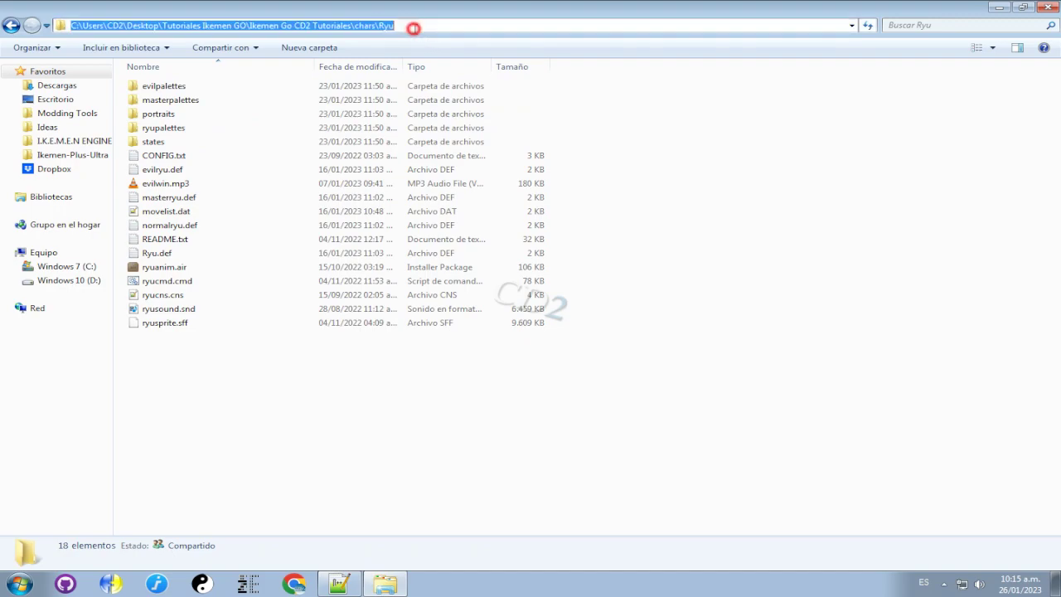
left_click(430, 28)
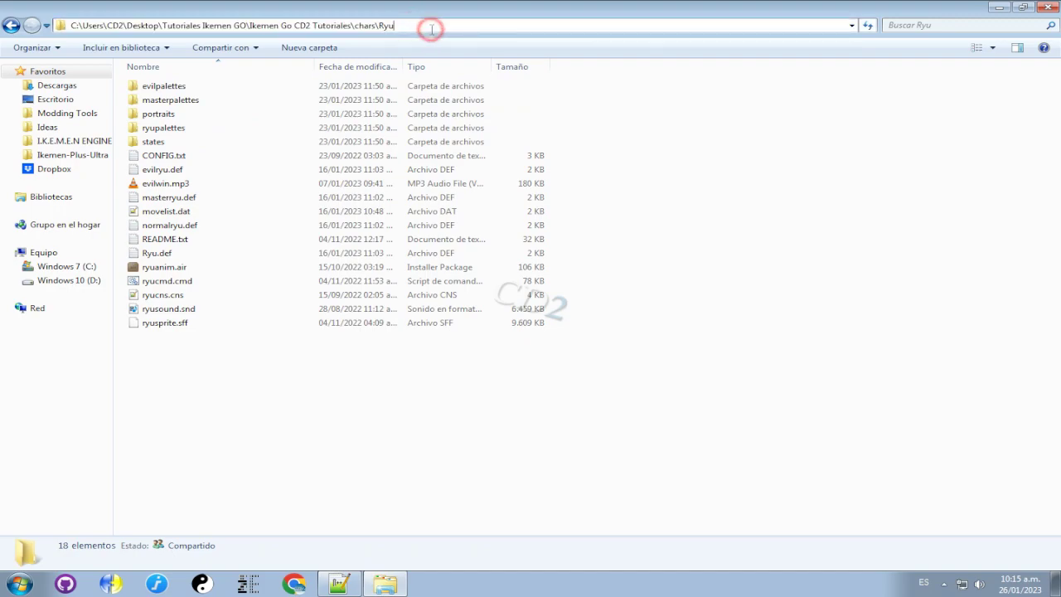
double_click(193, 142)
left_click(433, 30)
left_click(462, 24)
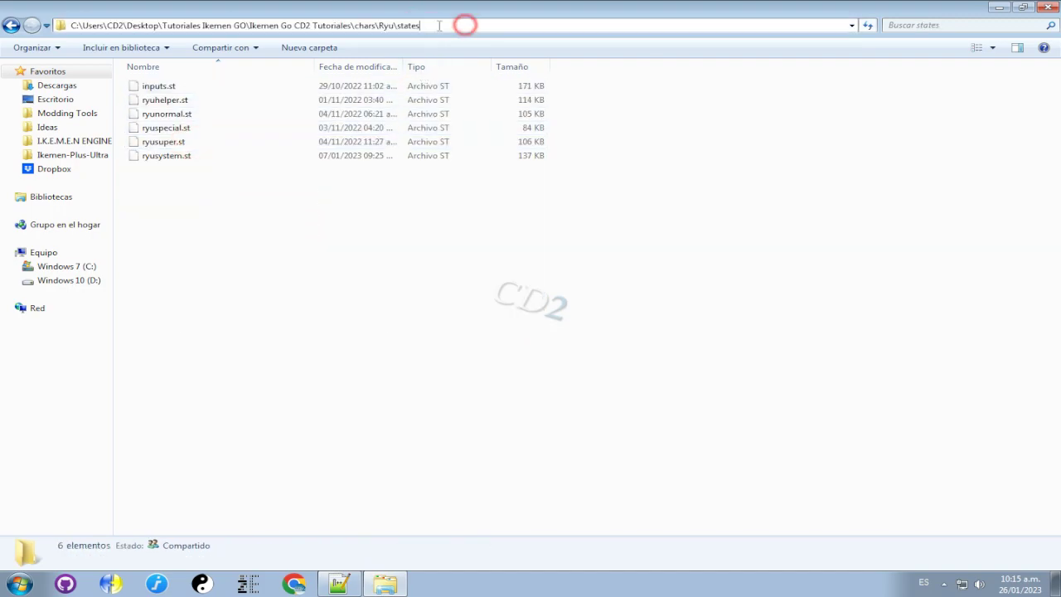
left_click(407, 241)
key("BackSpace")
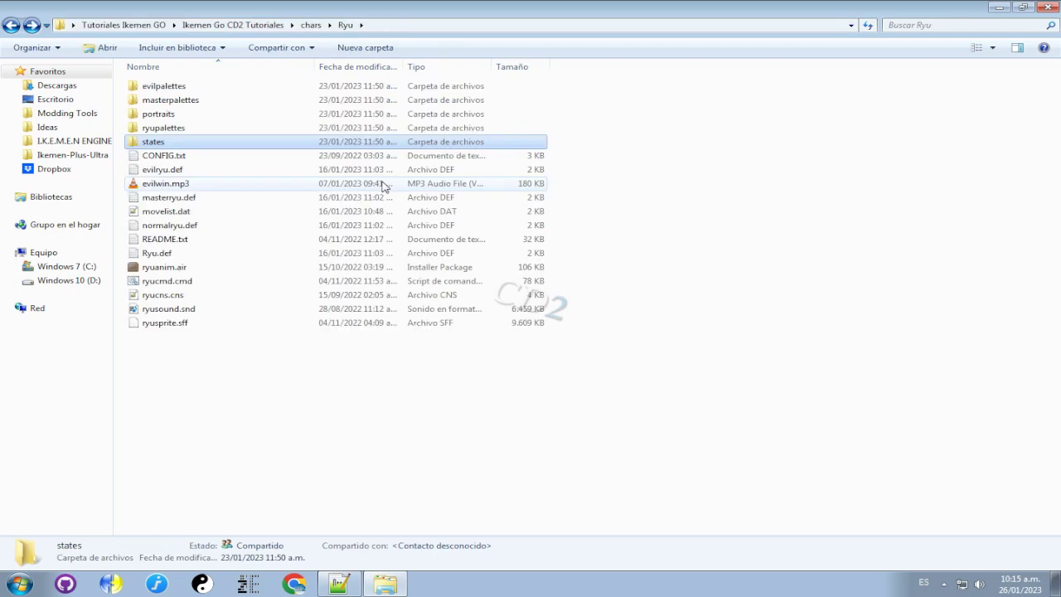
Check the evilryu.def file name, extend the slot block's second entry in Notepad++ to Ryu/evilryu.def, and save
left_click(215, 236)
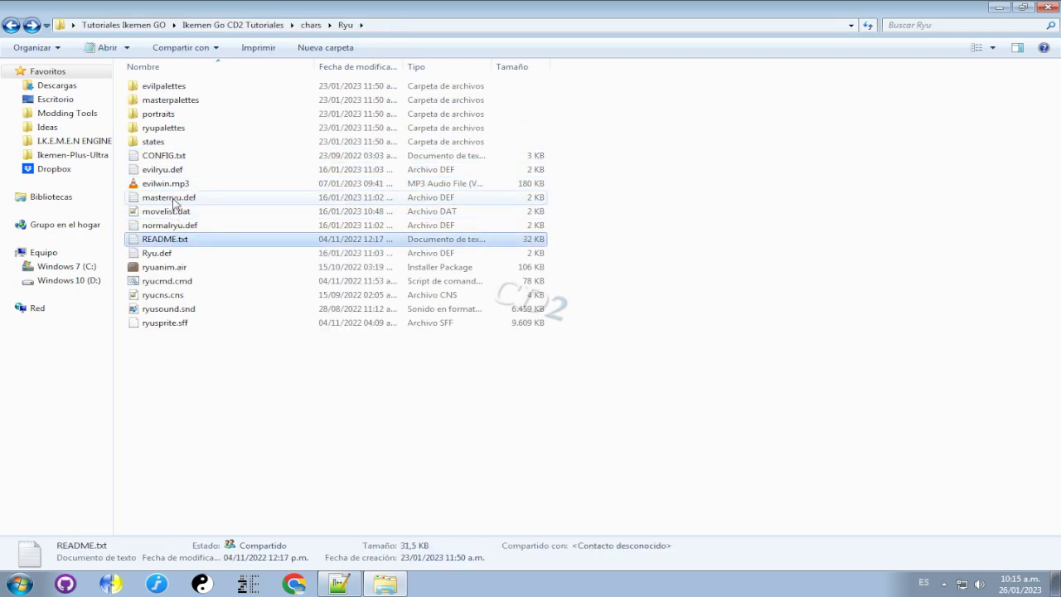
left_click(170, 169)
key("F2")
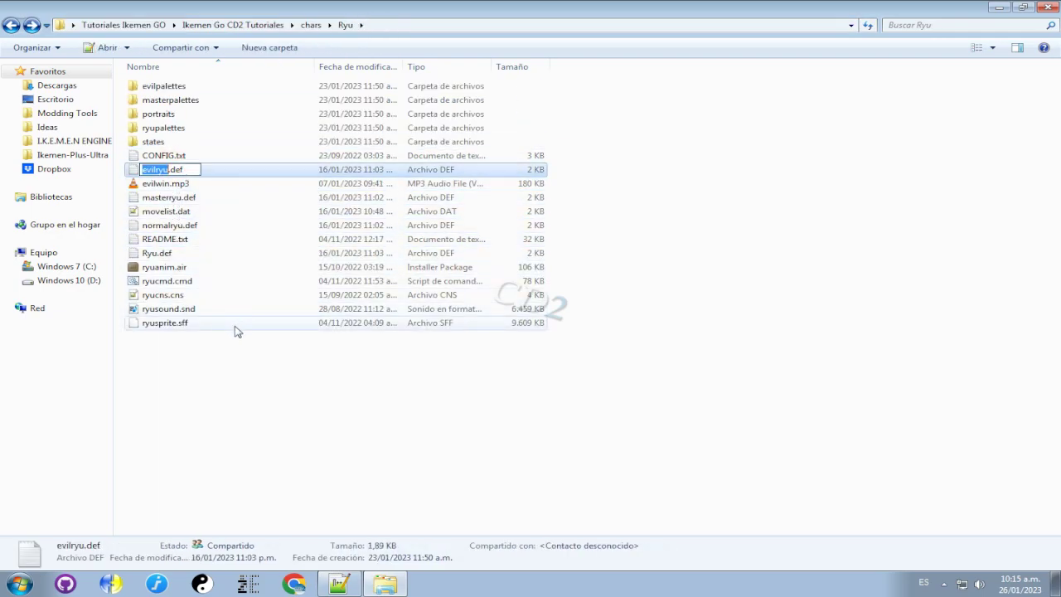
left_click(324, 420)
left_click(347, 580)
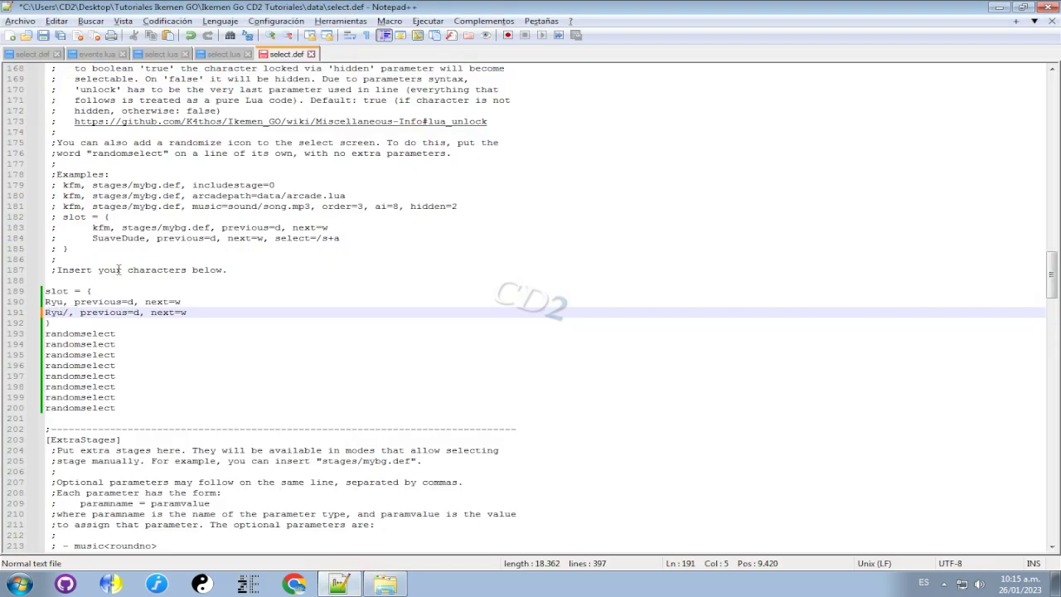
type("evilryu")
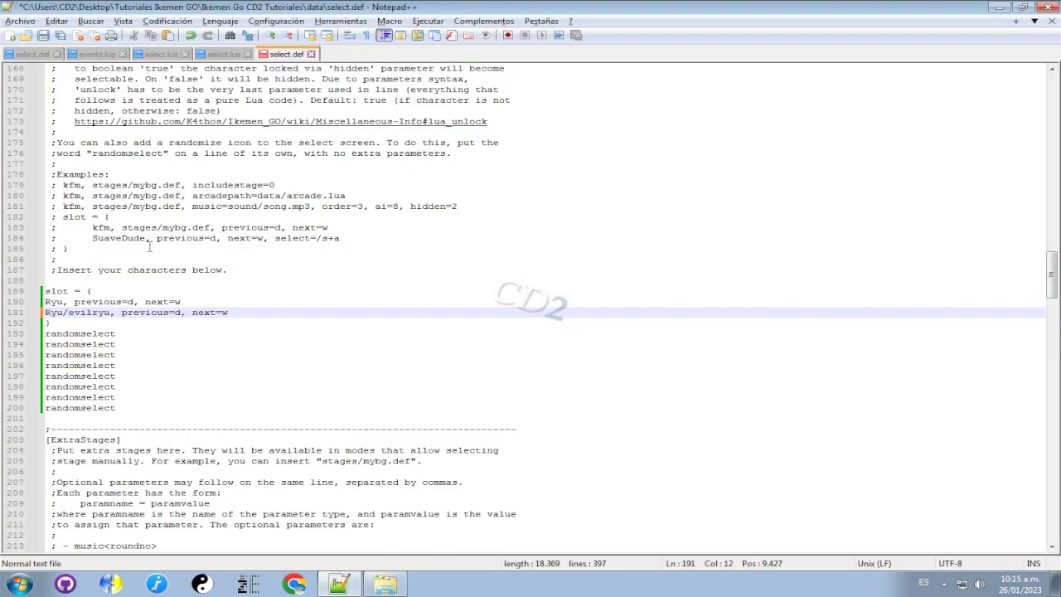
type(".def")
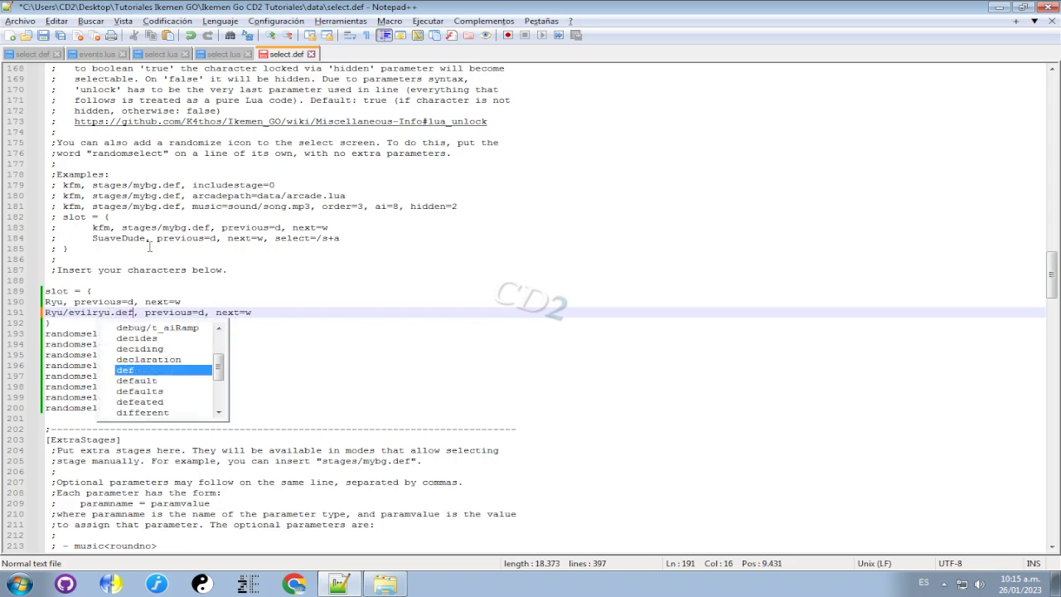
left_click(130, 317)
key("ctrl+s")
left_click(262, 313)
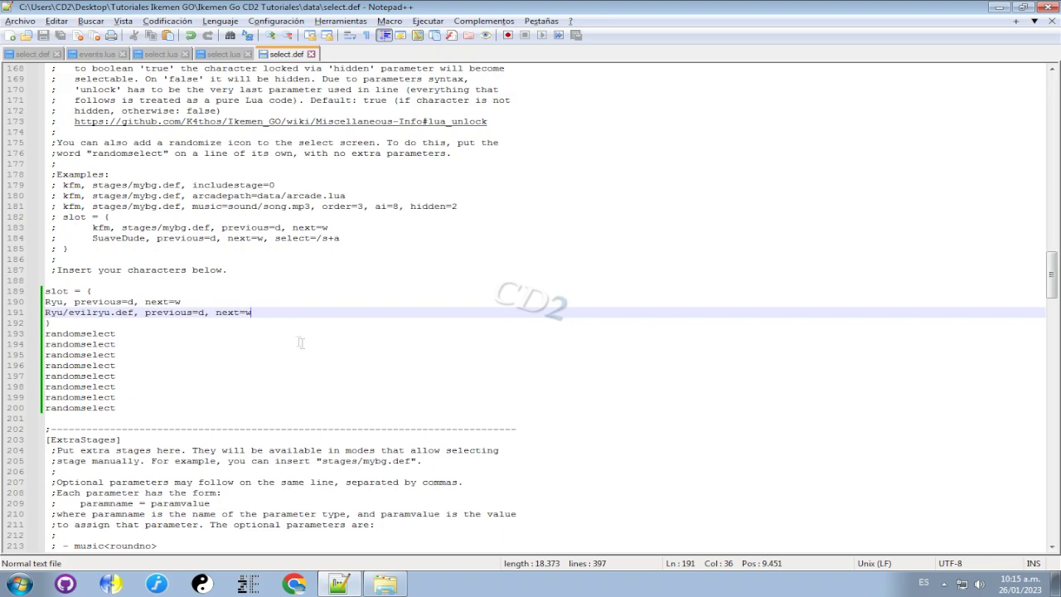
left_click(147, 301)
left_click(206, 302)
left_click(252, 312)
Return to the Ikemen Go CD2 Tutoriales folder in Windows Explorer and launch Ikemen-Go-CD2-Tutoriales x64.exe
left_click(384, 584)
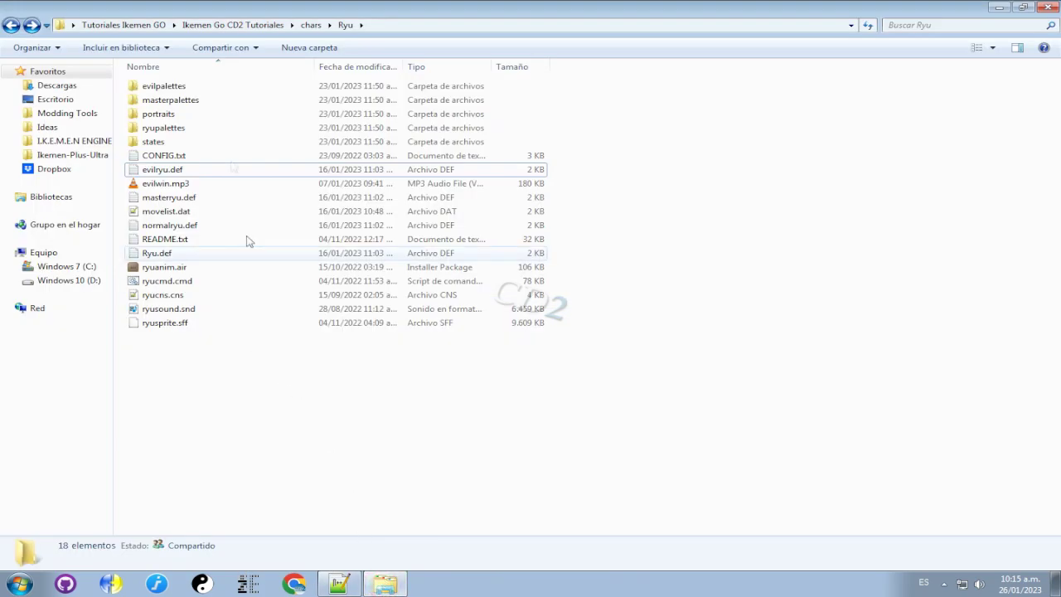
left_click(312, 26)
left_click(249, 25)
double_click(220, 240)
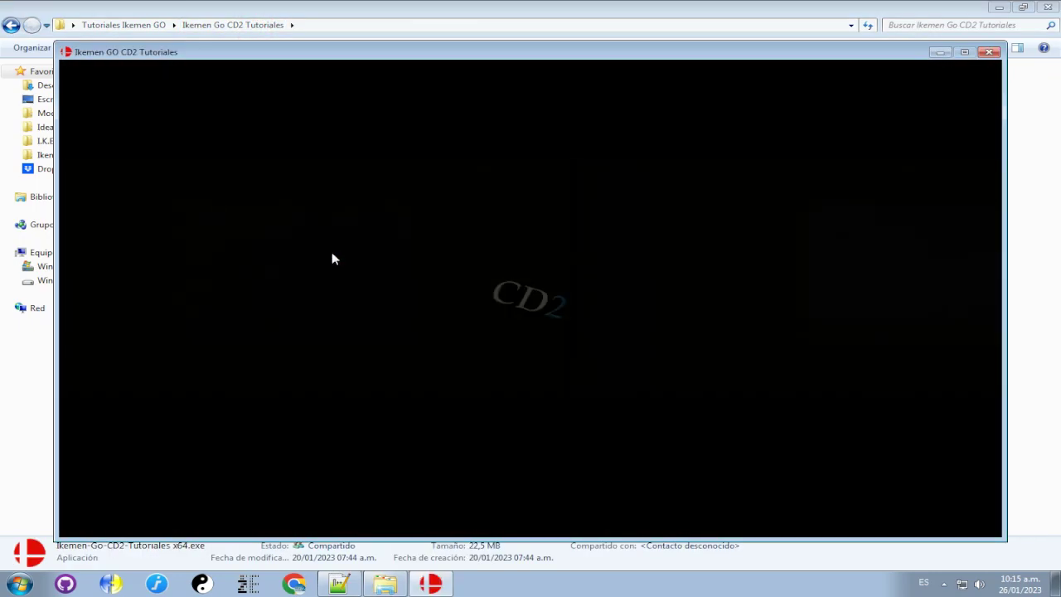
Open the Key Config screen in the game's Input Settings options
key("Down")
key("Down")
key("Down")
key("Down")
key("Down")
key("Return")
key("Down")
key("Down")
key("Down")
key("Return")
key("Return")
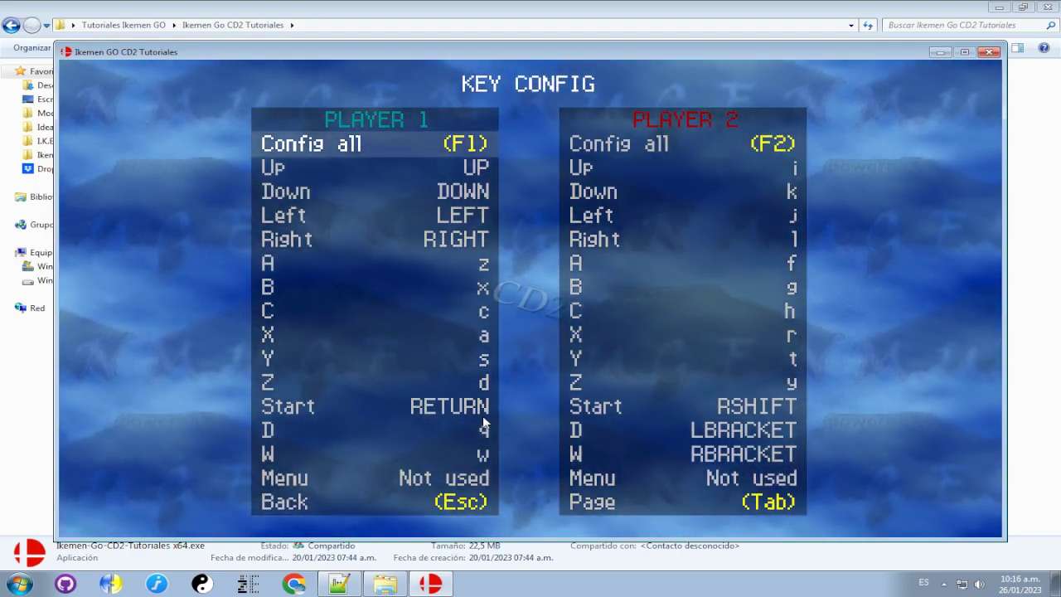
Reconfigure all Player 1 keys: arrows for directions, A=a, B=s, C=d, X=z, Y=x, Z=c, Start=Return, D=q, W=e, Menu=Backspace
key("Return")
key("Up")
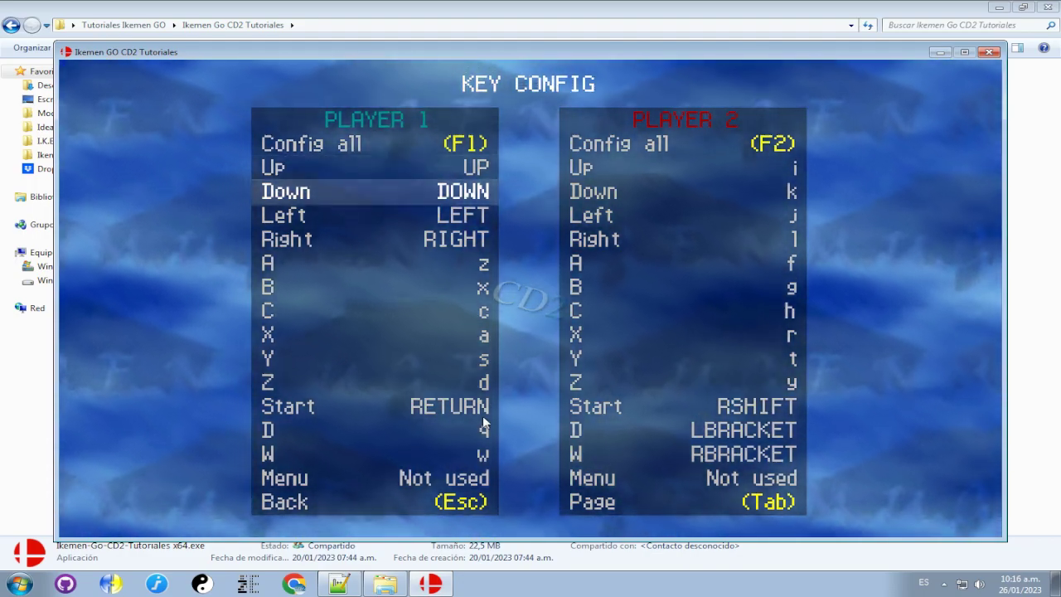
key("Down")
key("Left")
key("Right")
key("a")
key("s")
key("d")
key("z")
key("x")
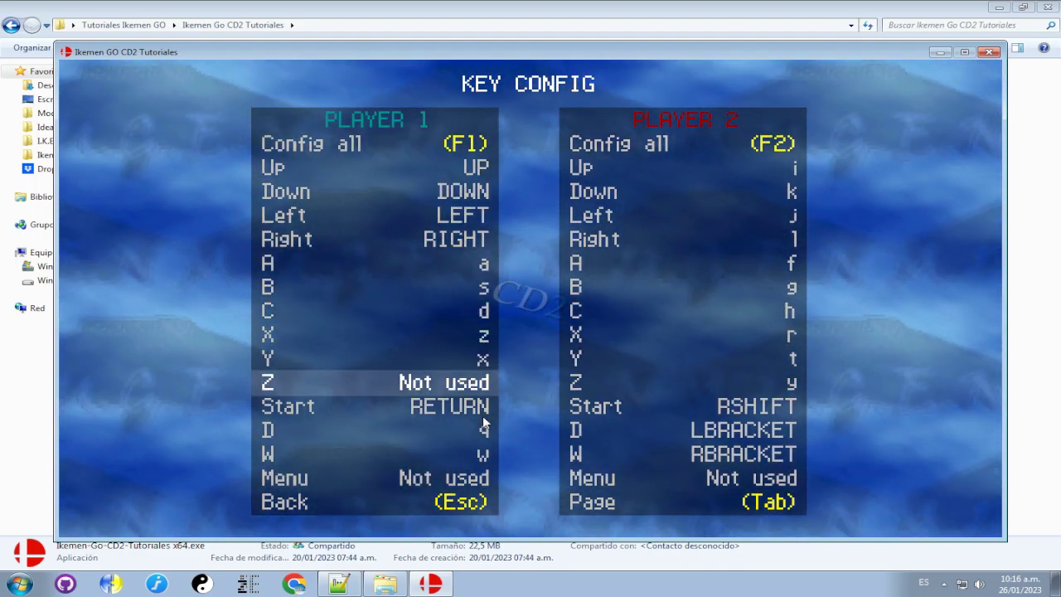
key("c")
key("Return")
key("q")
key("e")
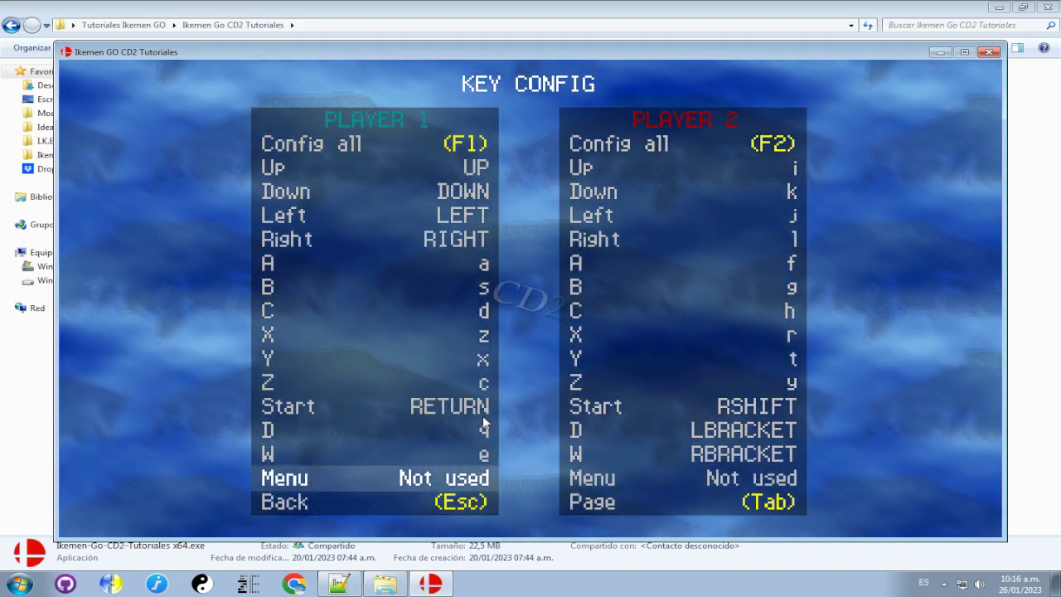
key("BackSpace")
Leave the key configuration and save the options while returning to the main menu
key("Escape")
key("Escape")
key("Up")
key("Up")
key("Up")
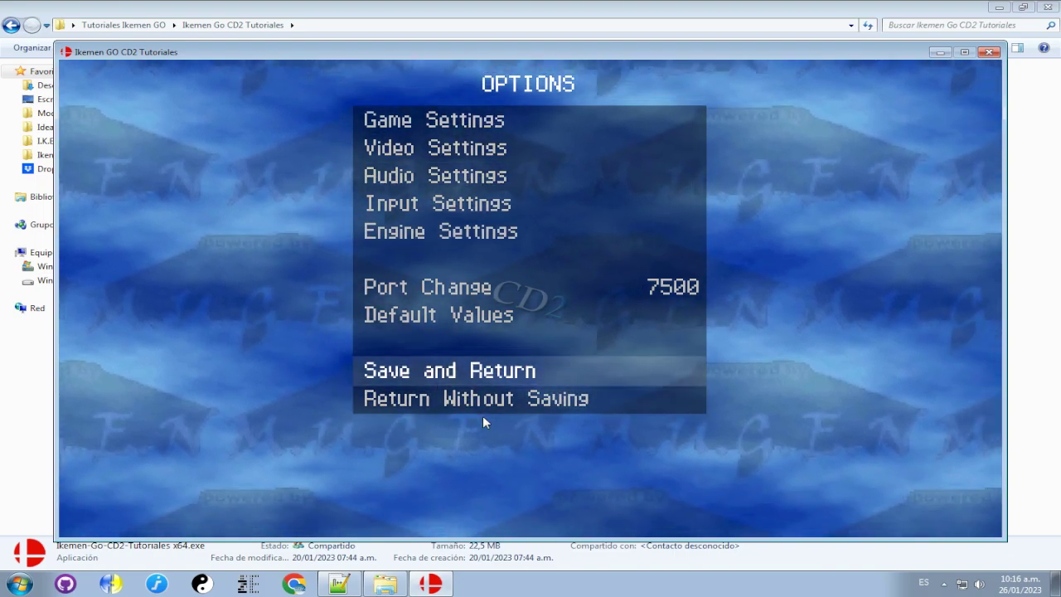
key("Return")
Start Practice mode from the main menu and choose the Single team mode for Player 1
key("Up")
key("Up")
key("Up")
key("Up")
key("Up")
key("Up")
key("Down")
key("Down")
key("Down")
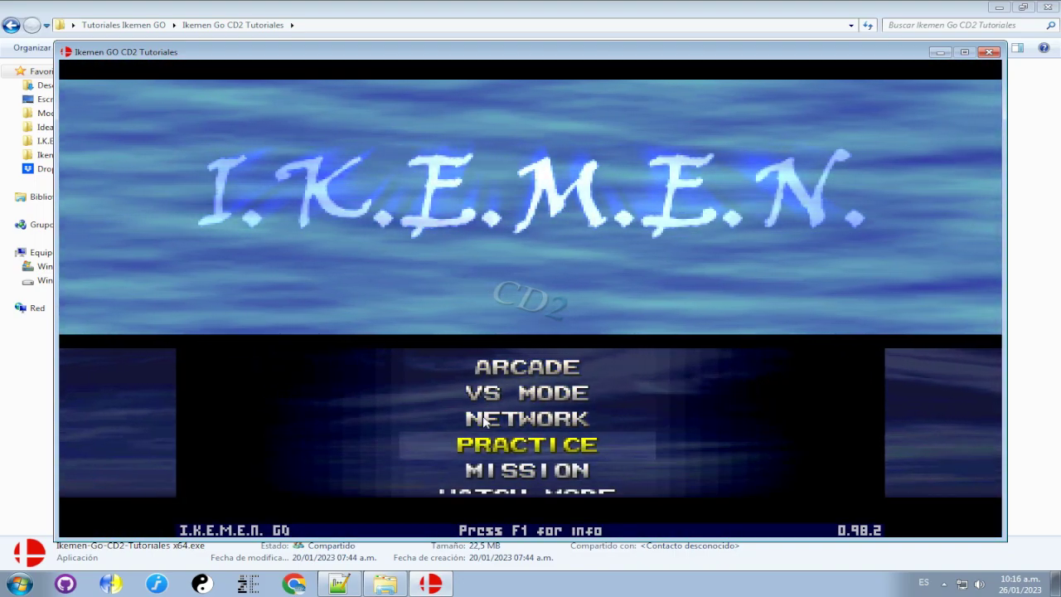
key("Return")
key("Return")
Cycle the first character slot repeatedly between Ryu and Evil Ryu to check that both share it
key("Right")
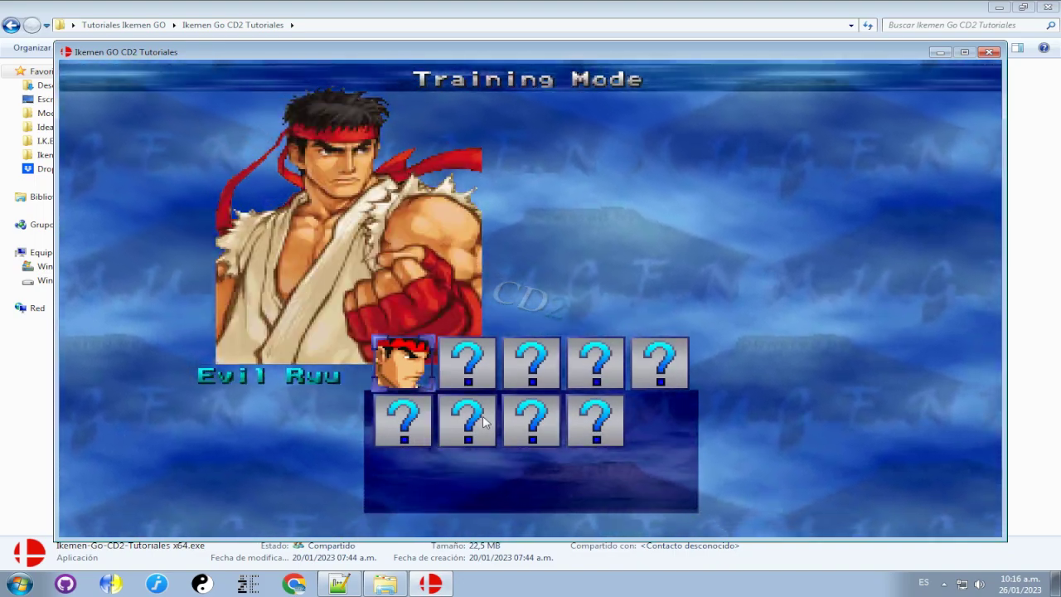
key("Left")
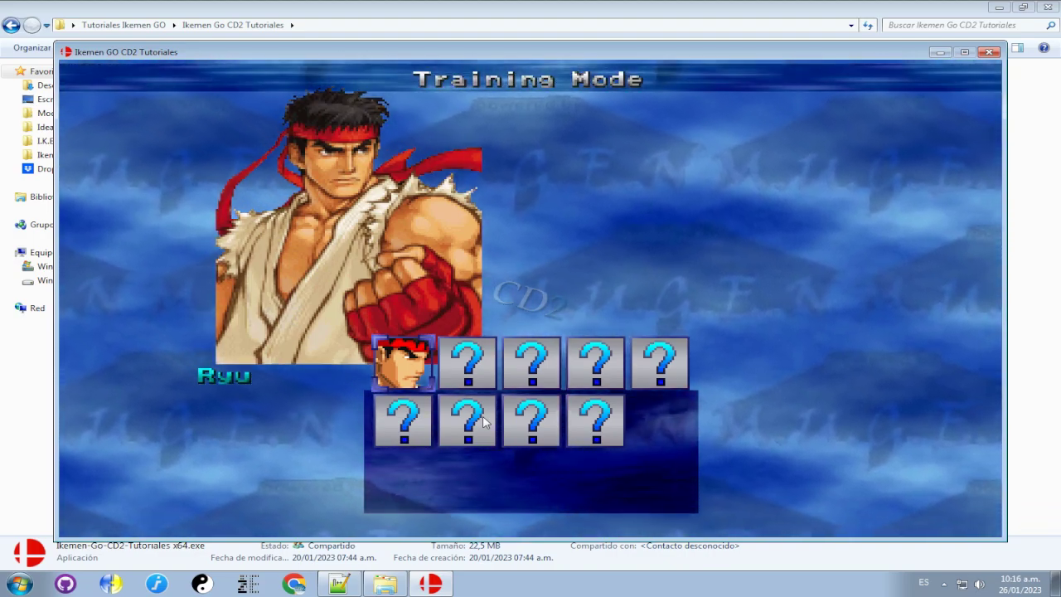
key("Right")
key("Left")
key("Right")
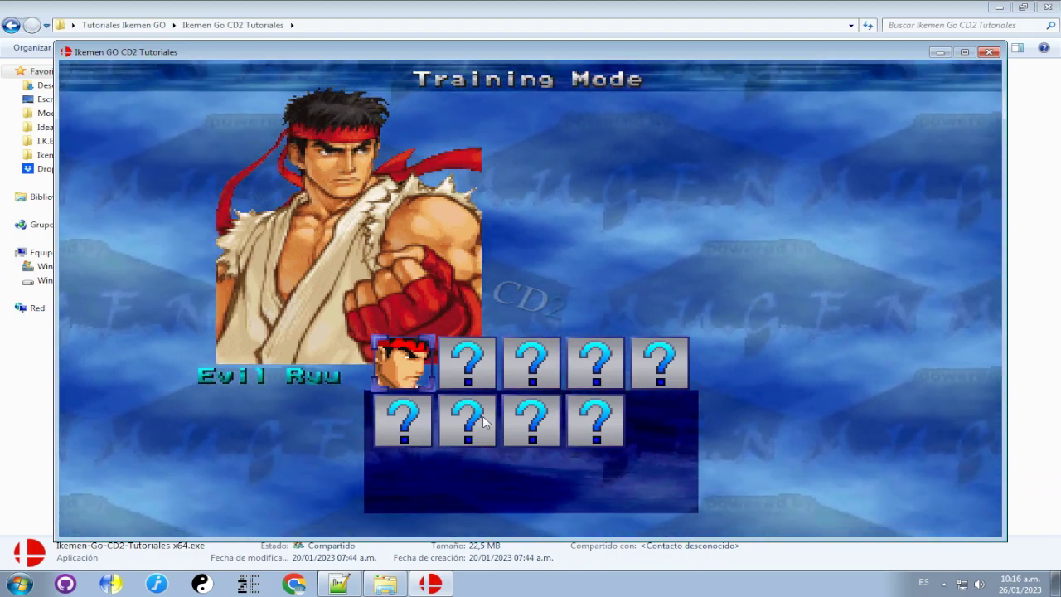
key("Left")
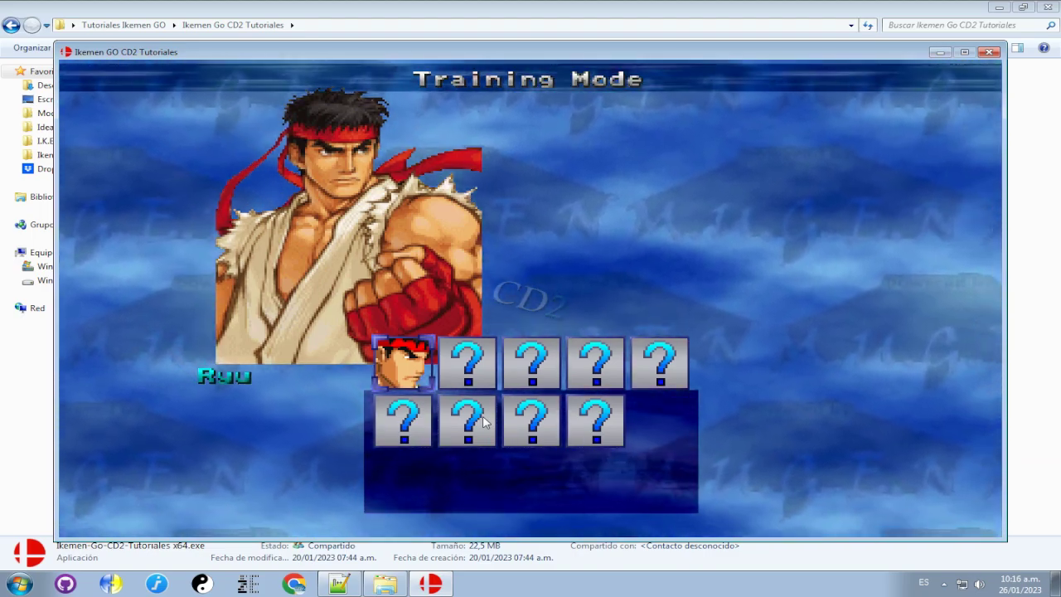
key("Right")
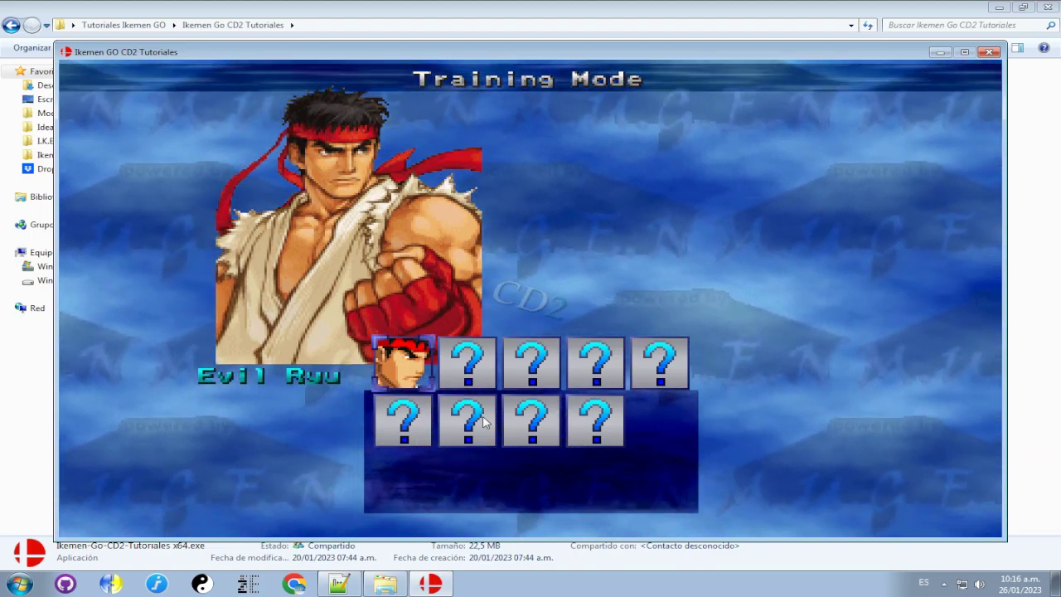
key("Left")
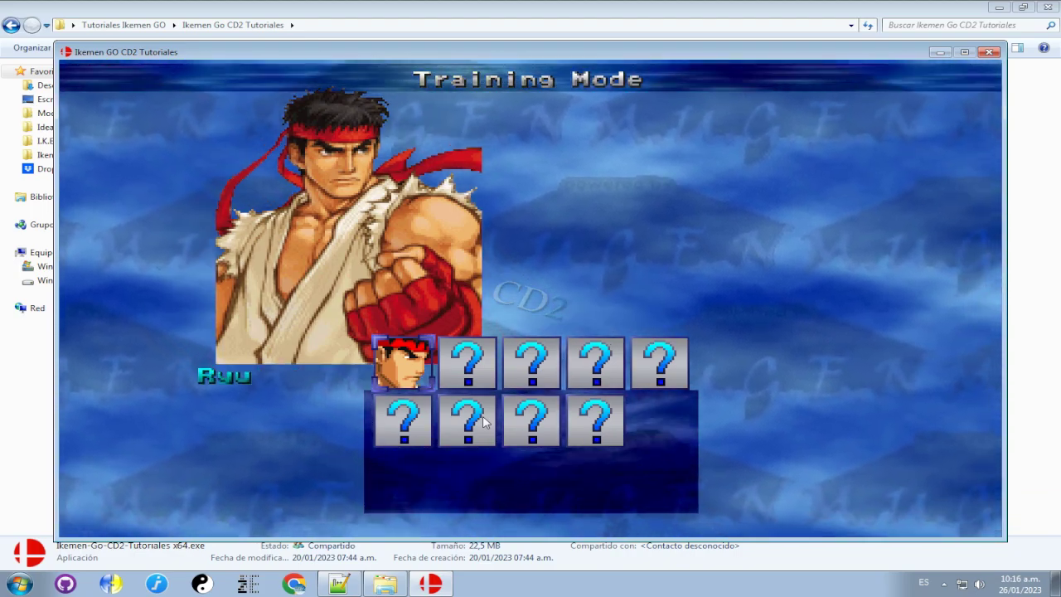
key("Right")
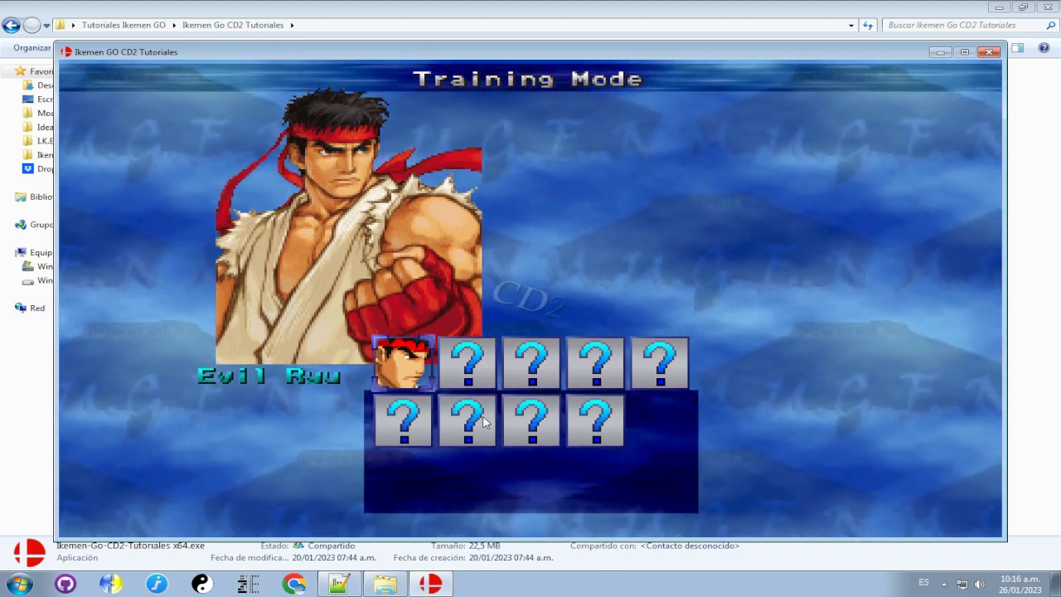
key("Left")
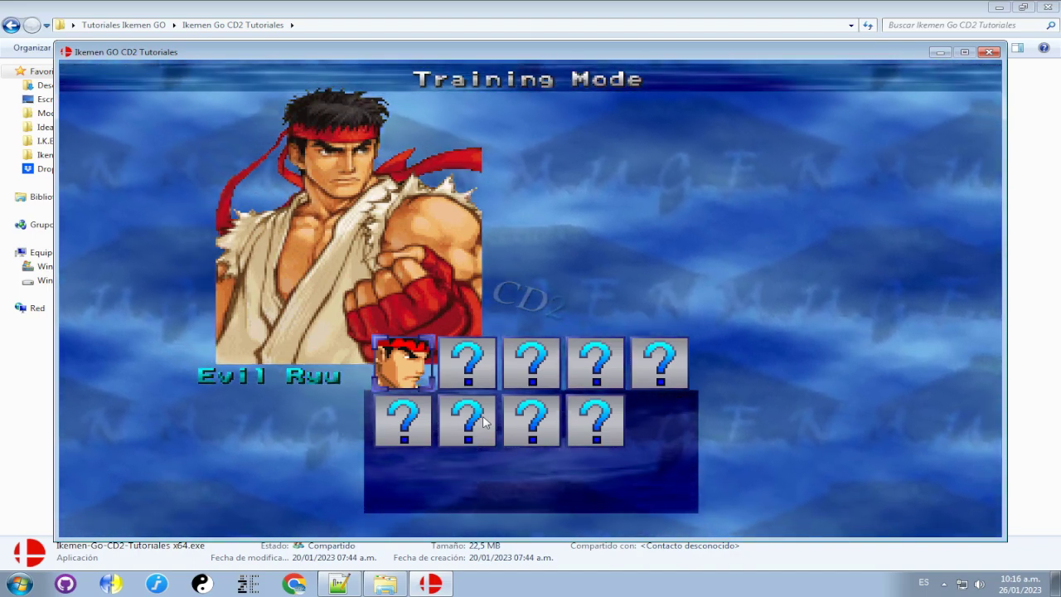
key("Left")
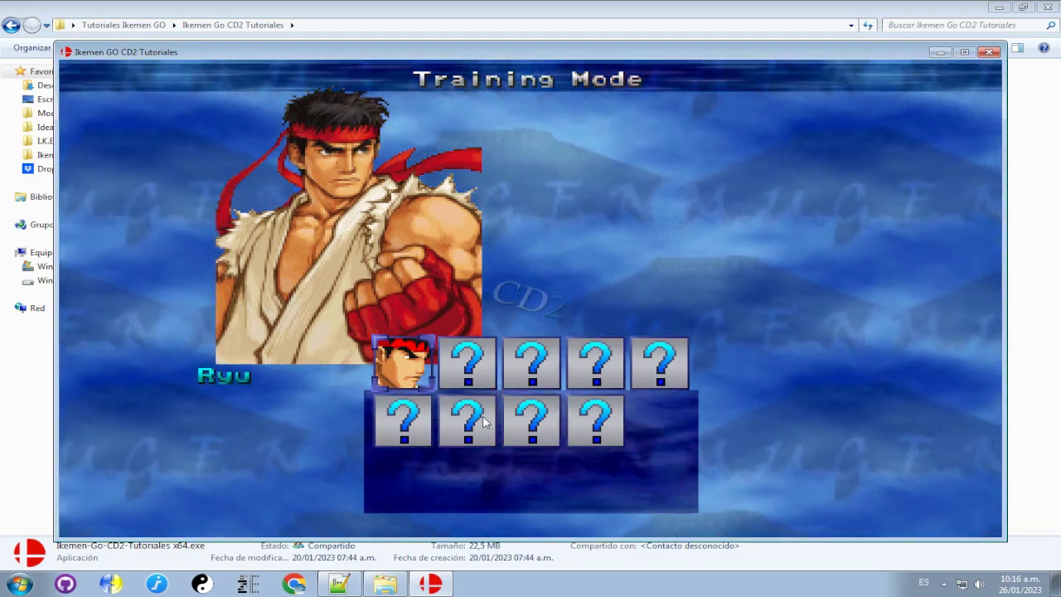
Pick Evil Ryu for Player 1 and start the training match against a Random opponent
key("Return")
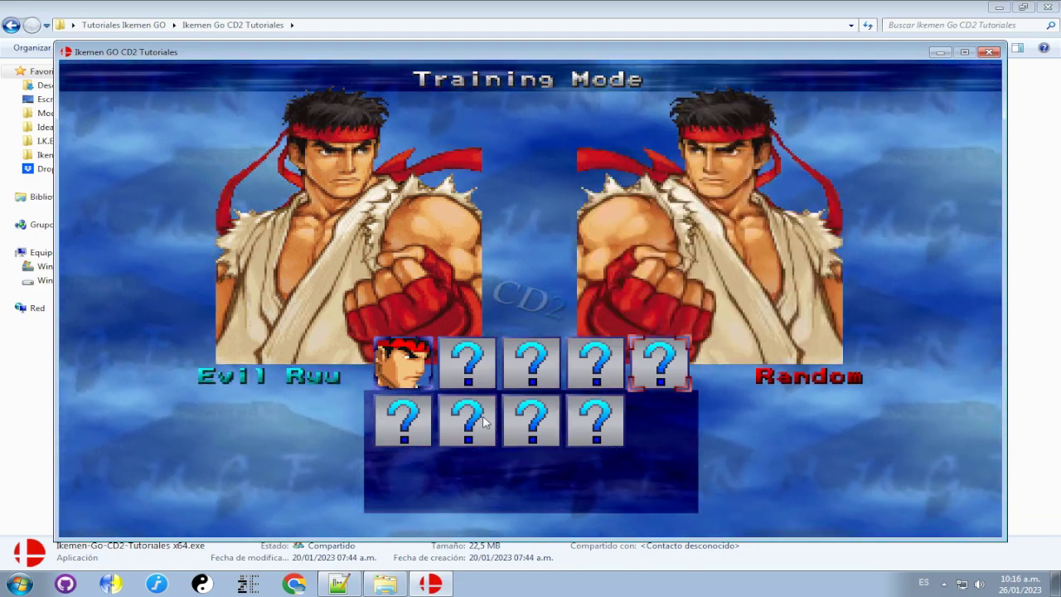
key("Return")
key("Return")
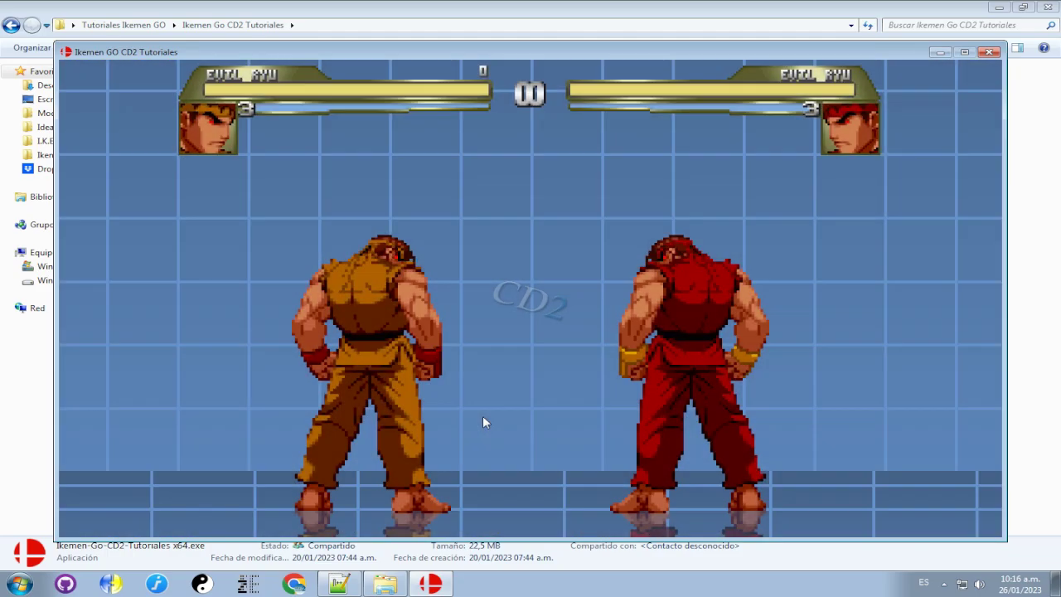
Leave the training match and reopen Training Mode at its team mode selection
key("Escape")
key("Up")
key("Return")
key("Return")
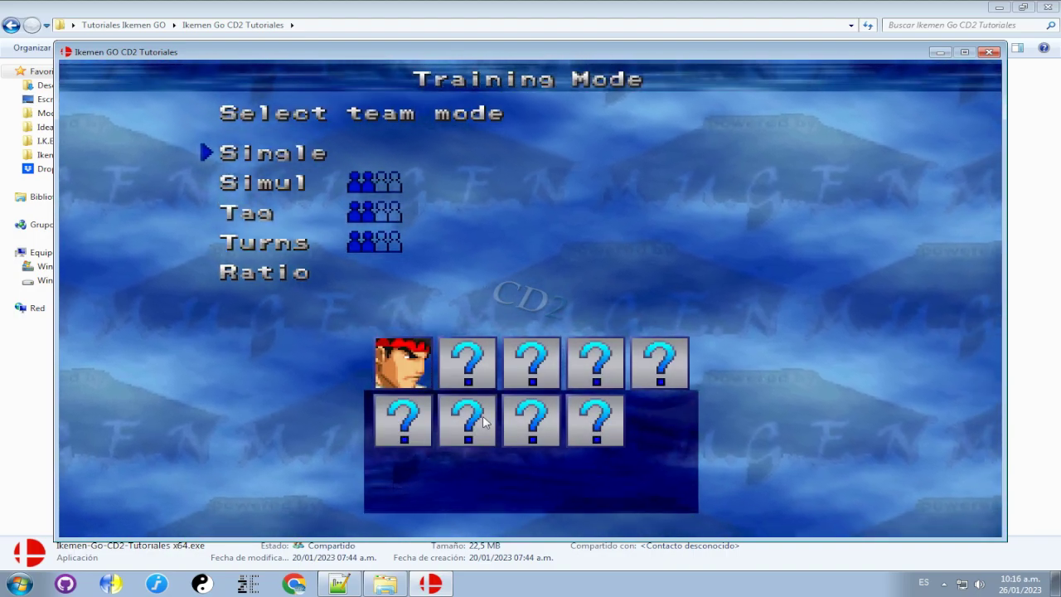
Choose a two-member Tag team with Ryu as the first member and switch the second member to Evil Ryu
key("Down")
key("Down")
key("Return")
key("Return")
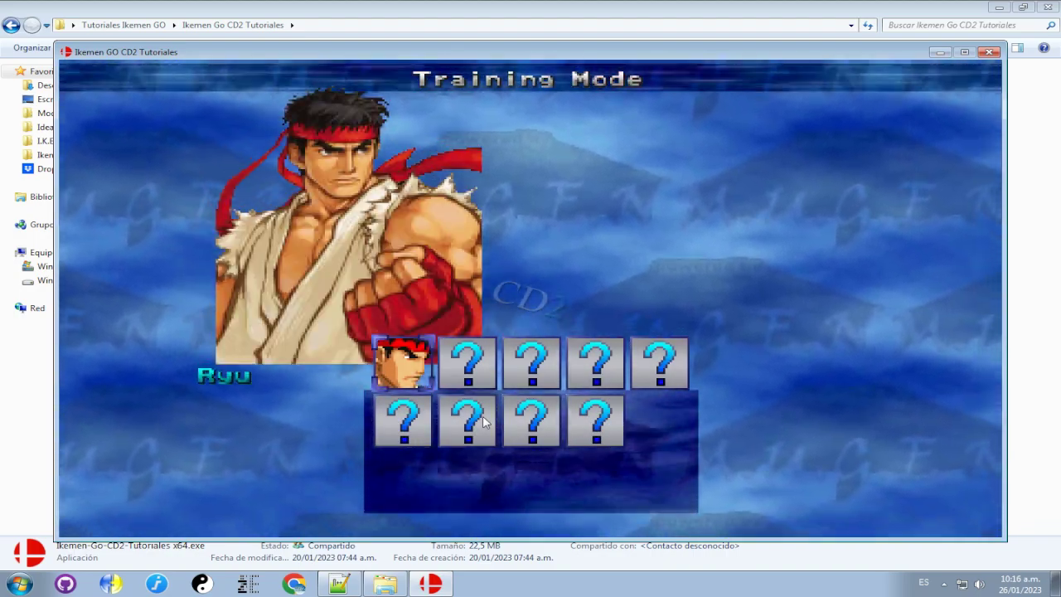
key("Return")
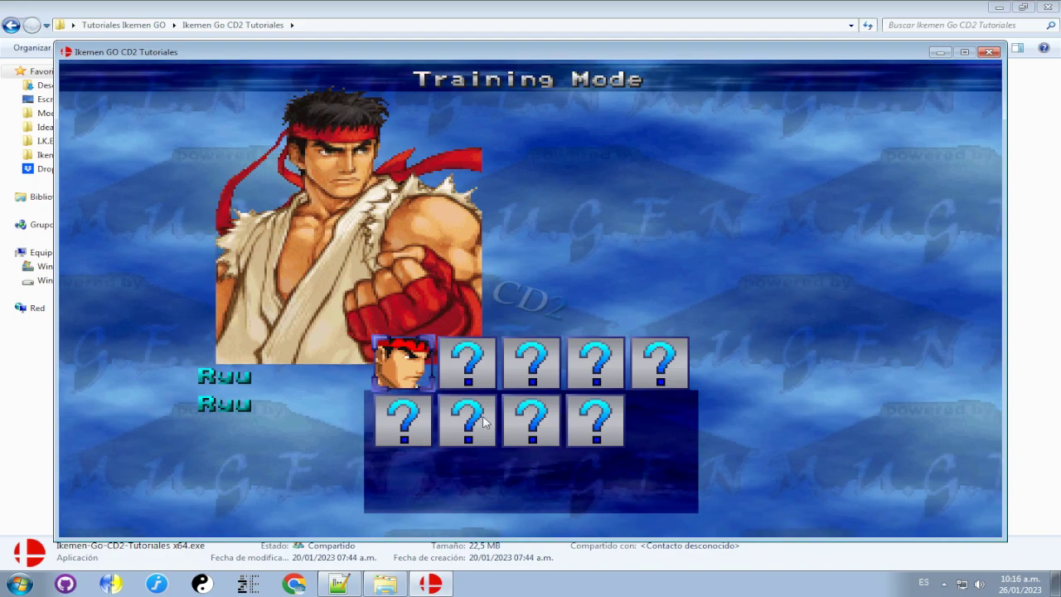
key("Up")
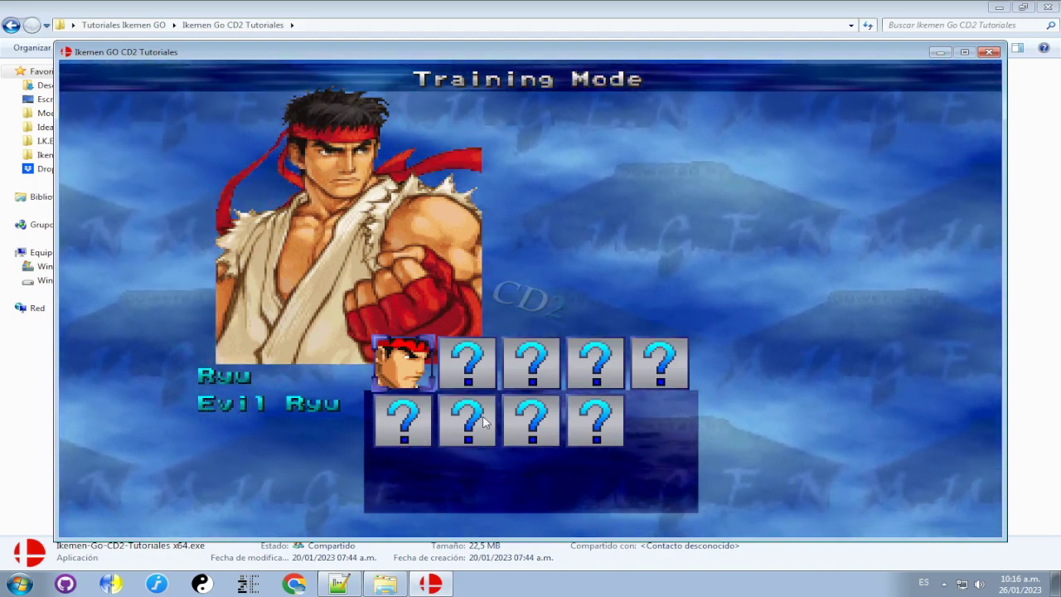